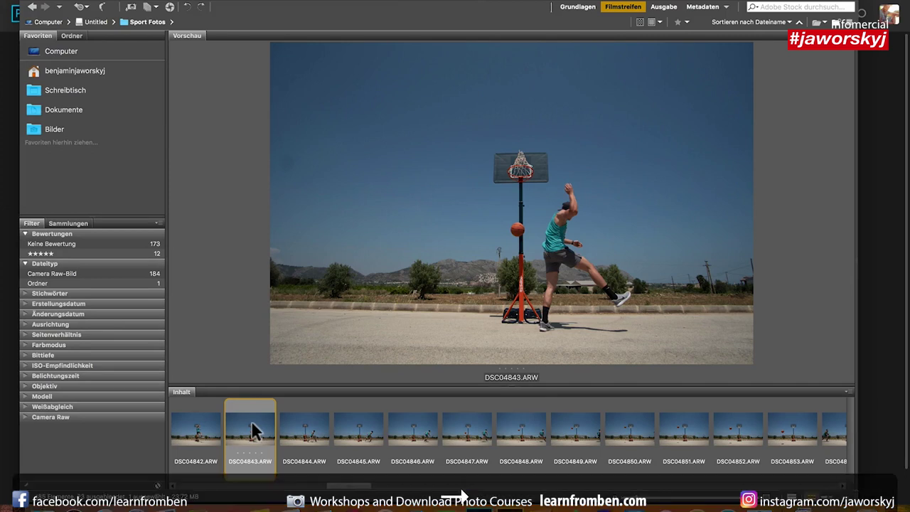
Browse forward through the basketball dunk sequence from DSC04843.ARW to DSC04851.ARW in the large preview.
key(Right)
key(Right)
key(Right)
key(Right)
key(Right)
key(Right)
key(Right)
key(Right)
key(Right)
key(Right)
key(Right)
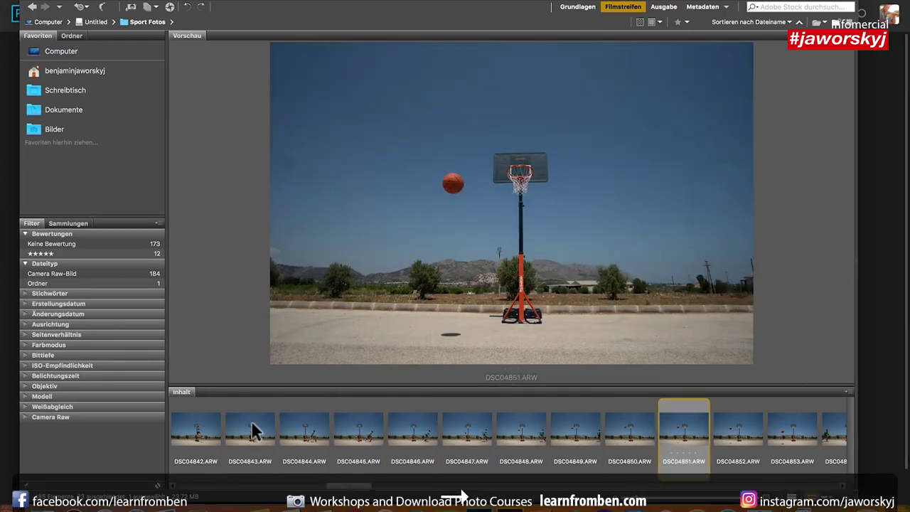
Page back through the whole photo series to its first shots of the empty basketball court.
key(Left)
key(Left)
key(Left)
key(Left)
key(Left)
key(Left)
key(Left)
key(Left)
key(Left)
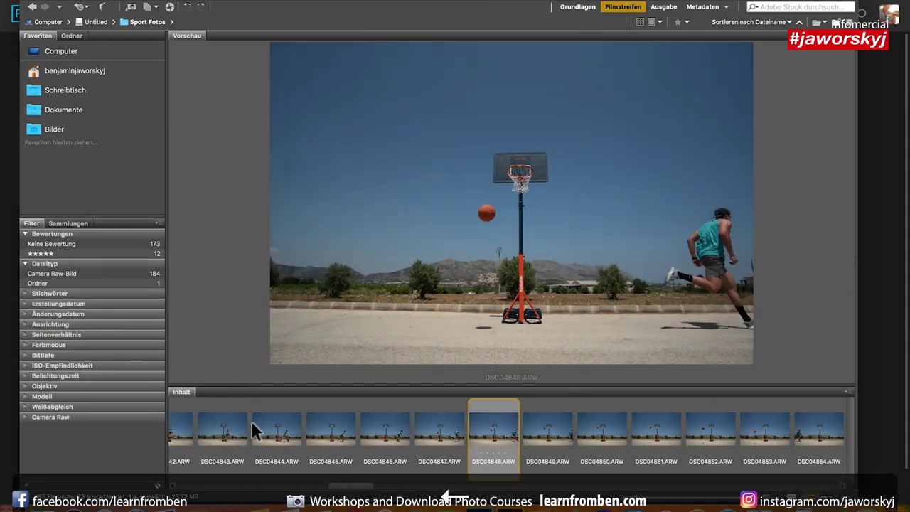
key(Left)
key(Left)
key(Left)
key(Left)
key(Left)
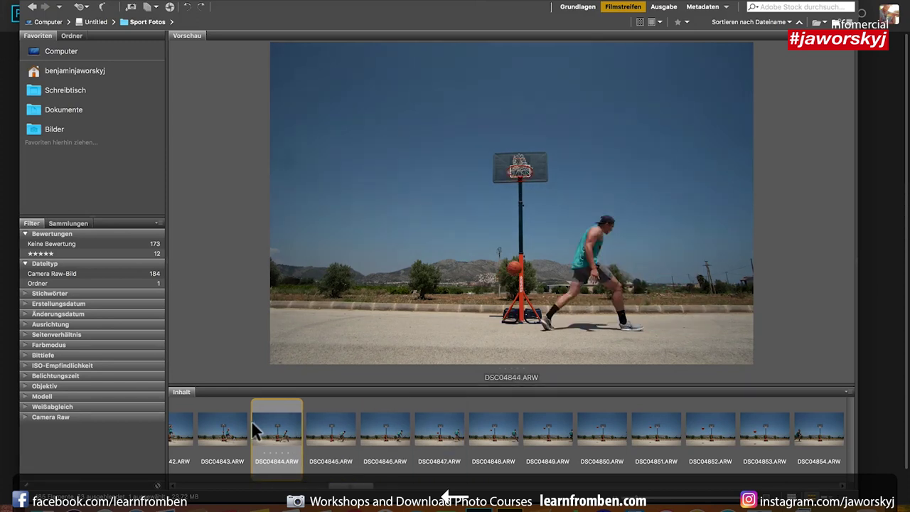
key(Left)
key(Left)
key(Left)
key(Left)
key(Left)
key(Left)
key(Left)
key(Left)
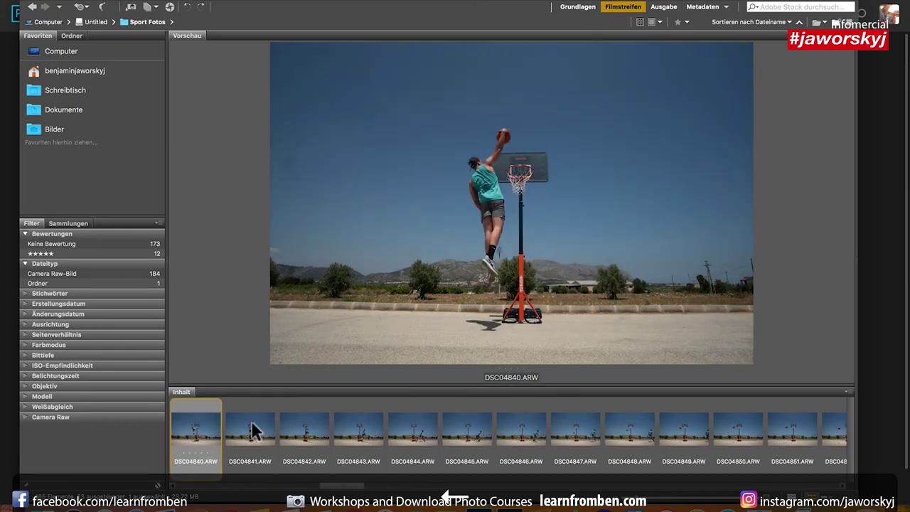
key(Left)
key(Left)
key(Left)
key(Left)
key(Left)
key(Left)
key(Left)
key(Left)
key(Left)
key(Left)
key(Left)
key(Left)
key(Left)
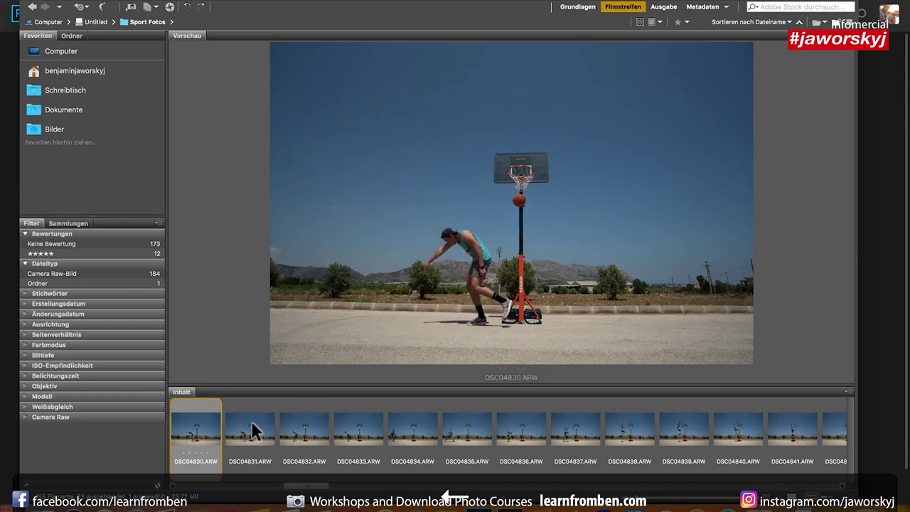
key(Left)
key(Left)
key(Left)
key(Left)
key(Left)
key(Left)
key(Left)
key(Left)
key(Left)
key(Left)
key(Left)
key(Left)
key(Left)
key(Left)
key(Left)
key(Left)
key(Left)
key(Left)
key(Left)
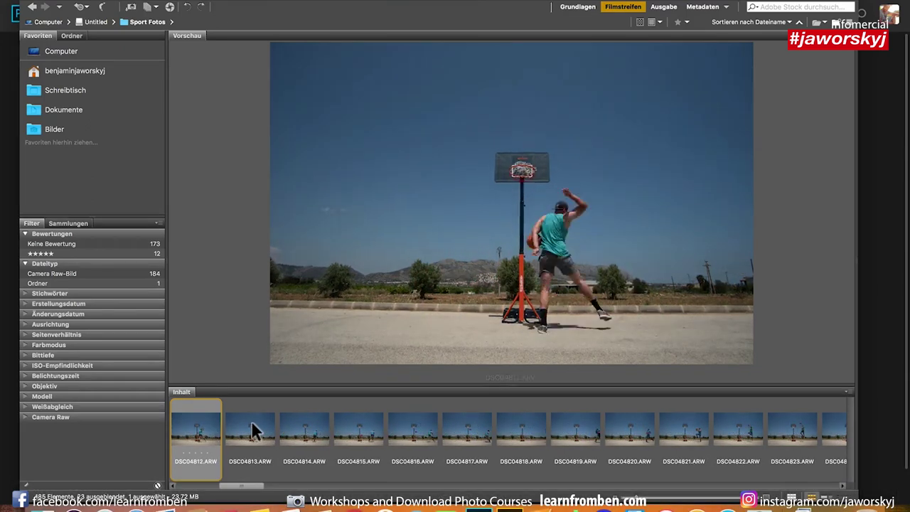
Page forward through the dunk photos from the start of the series up to DSC04854.ARW.
key(Right)
key(Right)
key(Right)
key(Right)
key(Right)
key(Right)
key(Right)
key(Right)
key(Right)
key(Right)
key(Right)
key(Right)
key(Right)
key(Right)
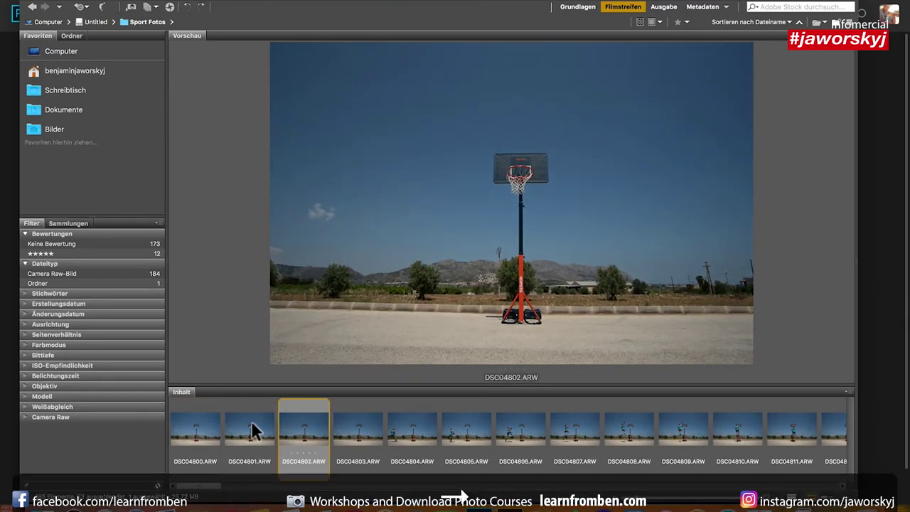
key(Right)
key(Right)
key(Right)
key(Right)
key(Right)
key(Right)
key(Right)
key(Right)
key(Right)
key(Right)
key(Right)
key(Right)
key(Right)
key(Right)
key(Right)
key(Right)
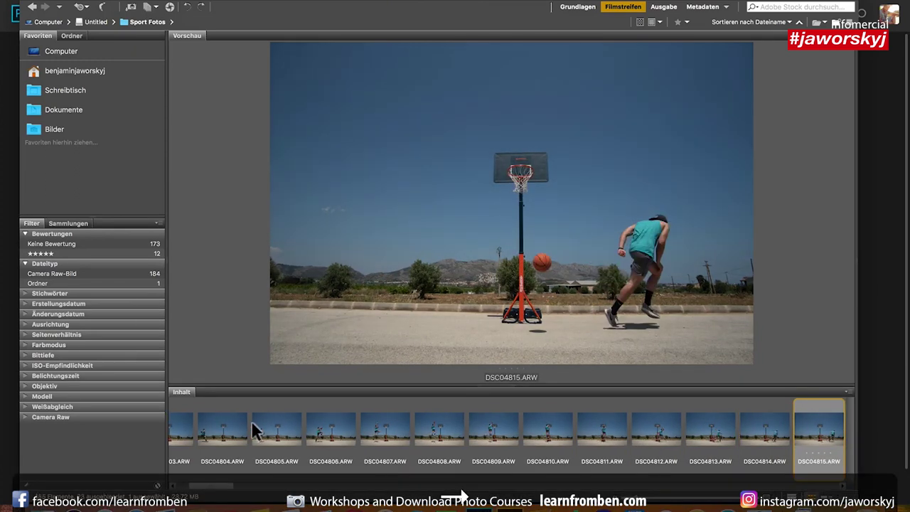
key(Right)
key(Right)
key(Right)
key(Right)
key(Right)
key(Right)
key(Right)
key(Right)
key(Right)
key(Right)
key(Right)
key(Right)
key(Right)
key(Right)
key(Right)
key(Right)
key(Right)
key(Right)
key(Right)
key(Right)
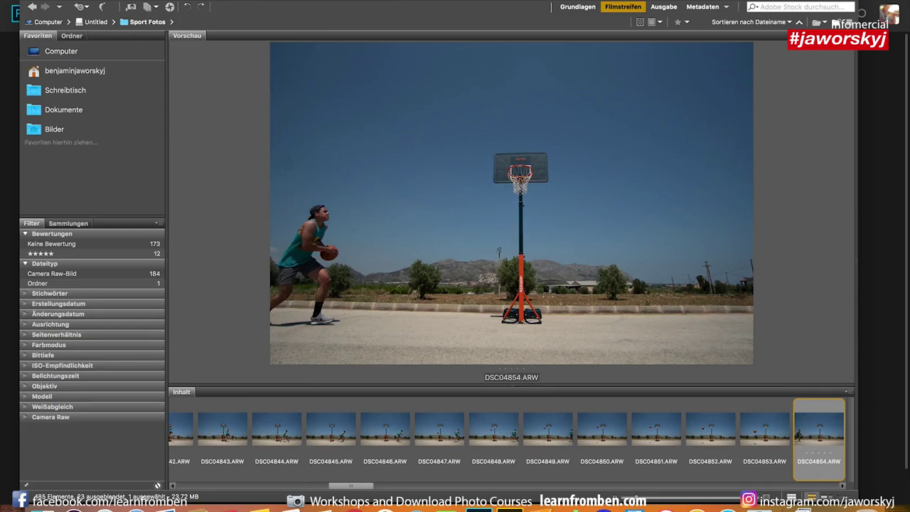
Look through the Creative Cloud app list down to Bridge CC and Camera Raw CC, and return to photo DSC04846.ARW in Bridge.
scroll(708, 121, up, 5)
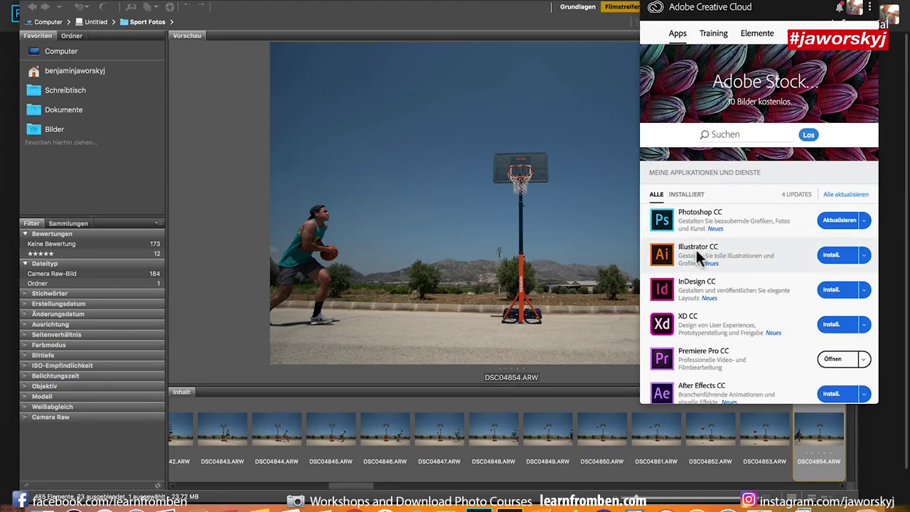
scroll(698, 257, down, 3)
scroll(708, 270, down, 3)
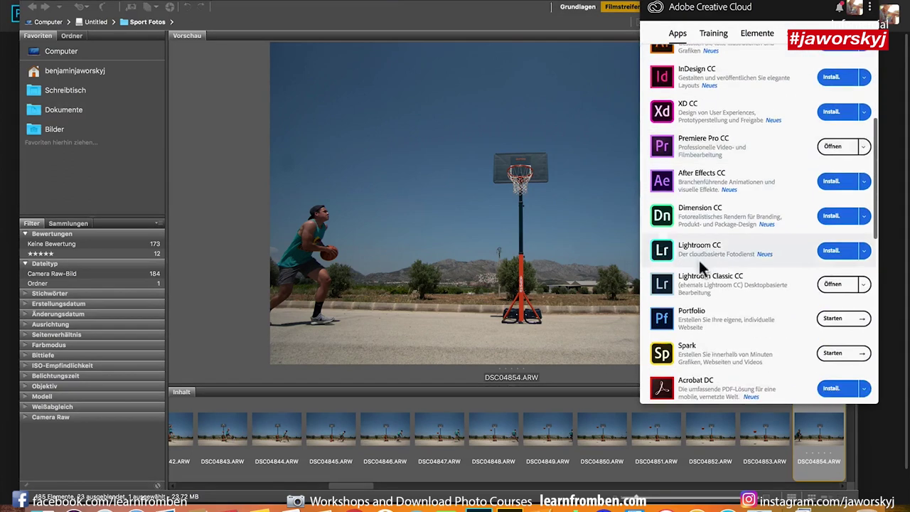
scroll(721, 283, down, 10)
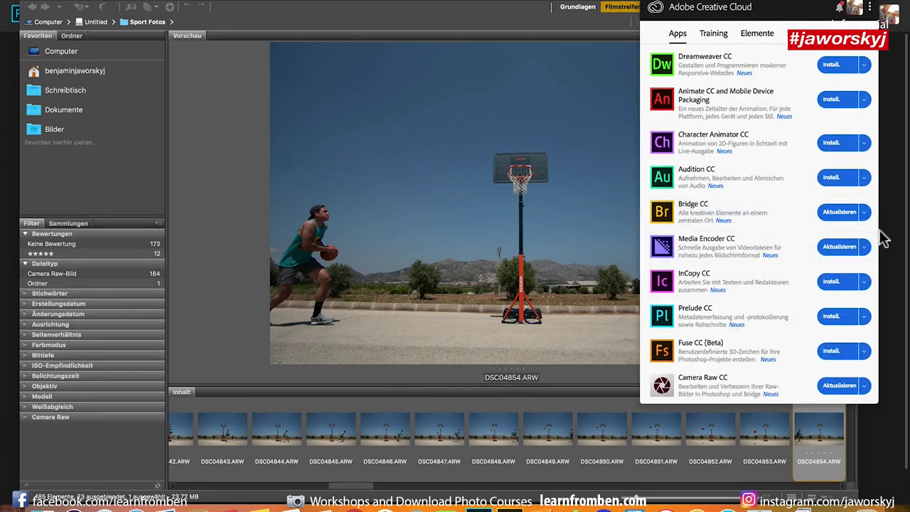
click(369, 486)
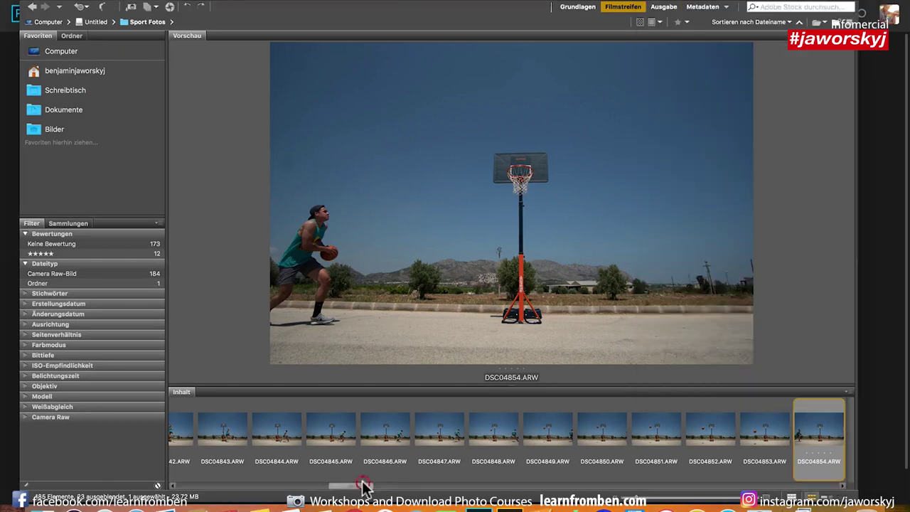
click(392, 427)
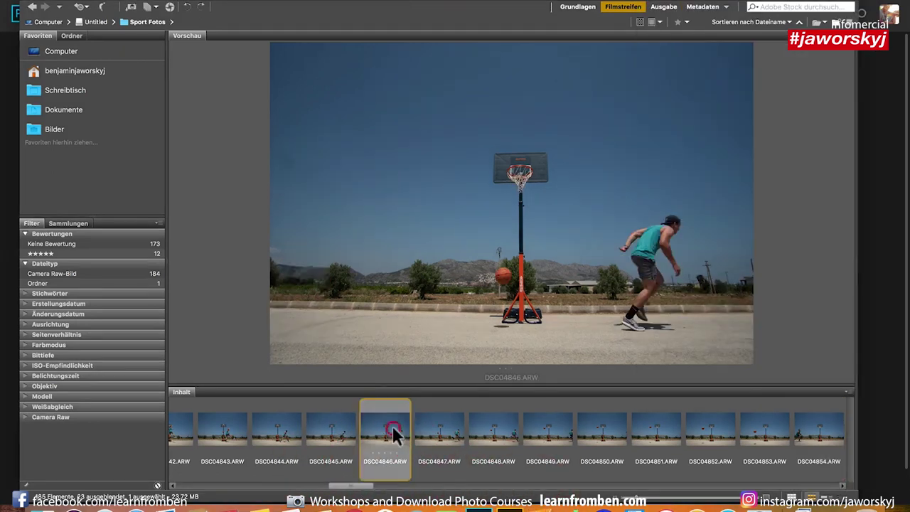
Switch to Finder and open DSC04800.ARW from the Sport Fotos folder in Bridge.
click(42, 508)
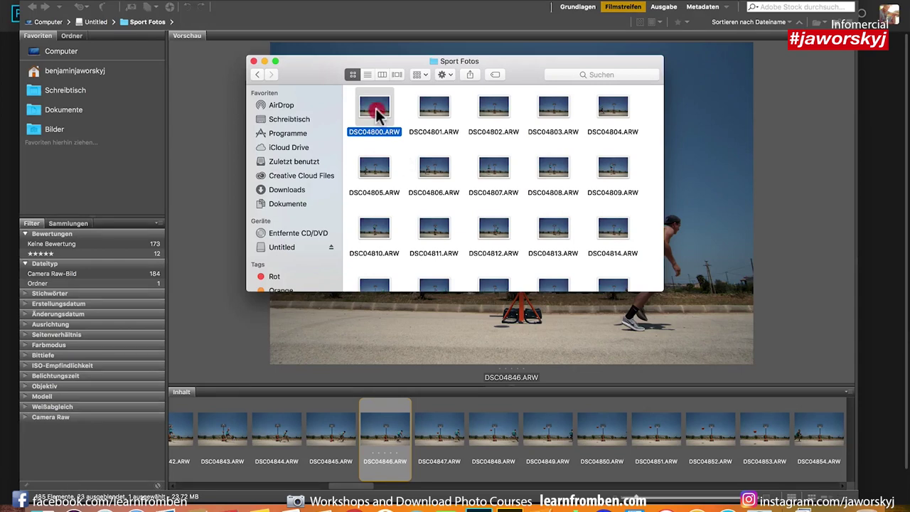
drag(377, 114, 509, 506)
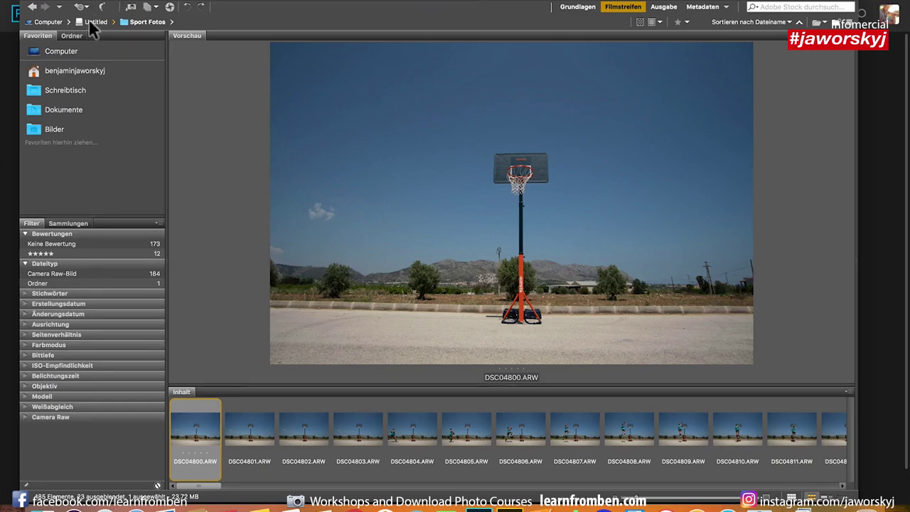
Preview the first dunk attempt frame by frame, from DSC04803.ARW to DSC04815.ARW.
click(337, 435)
key(Right)
key(Right)
key(Right)
key(Right)
key(Right)
key(Right)
key(Right)
key(Right)
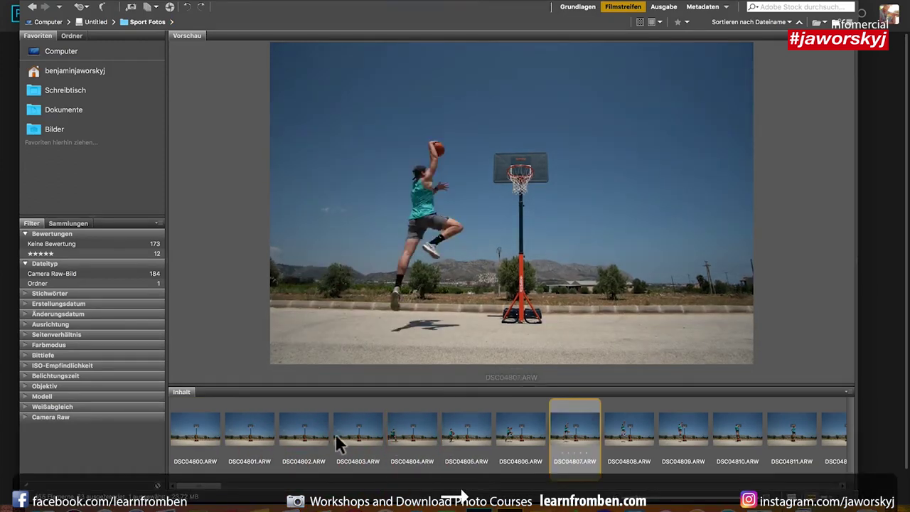
key(Right)
key(Right)
key(Right)
key(Right)
key(Right)
key(Right)
key(Right)
key(Right)
key(Right)
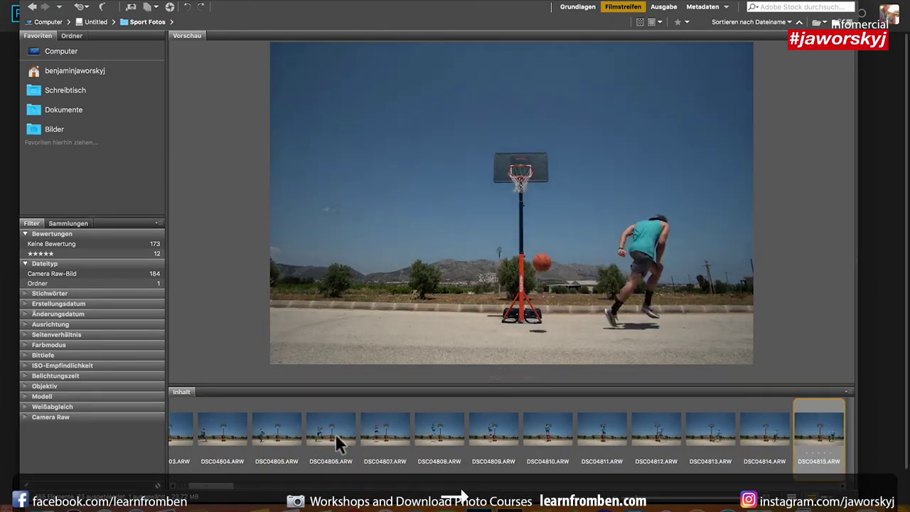
Page forward through the dunk photos from DSC04815.ARW to DSC04839.ARW.
key(Right)
key(Right)
key(Right)
key(Right)
key(Right)
key(Right)
key(Right)
key(Right)
key(Right)
key(Right)
key(Right)
key(Right)
key(Right)
key(Right)
key(Right)
key(Right)
key(Right)
key(Right)
key(Right)
key(Right)
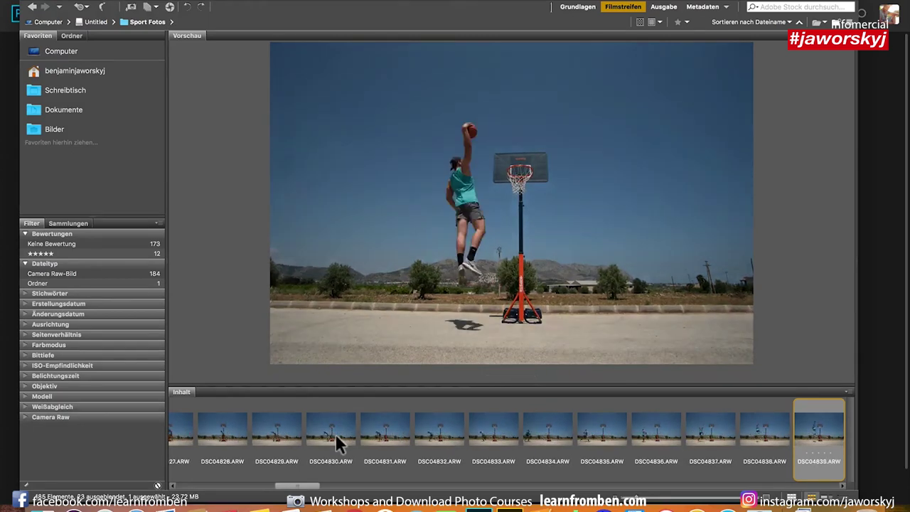
Continue through the dunk photos past DSC04839.ARW and go back to the run-up frame DSC04855.ARW.
key(Right)
key(Right)
key(Right)
key(Right)
key(Right)
key(Right)
key(Right)
key(Right)
key(Right)
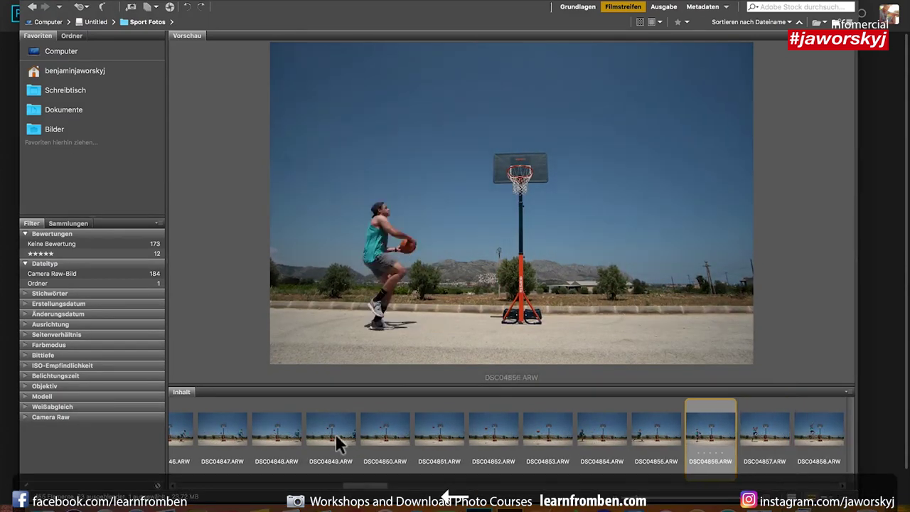
key(Right)
key(Right)
key(Right)
key(Right)
key(Left)
key(Left)
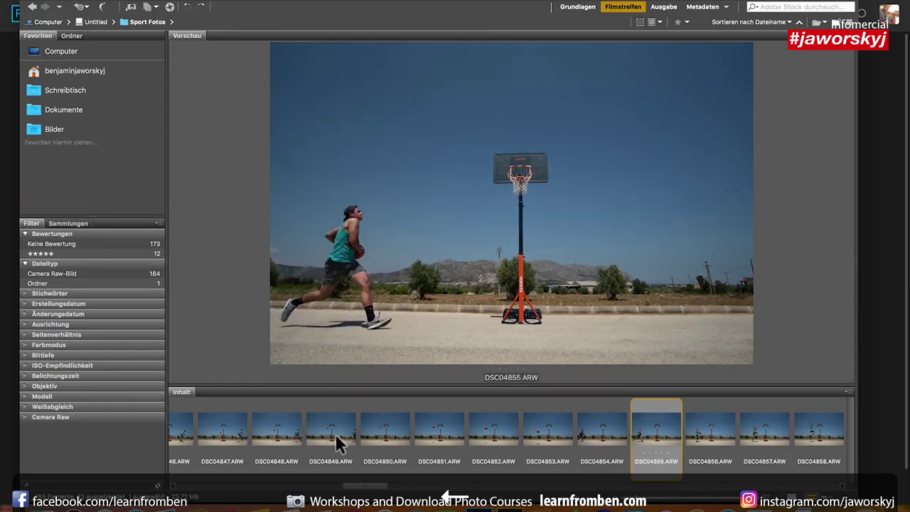
Preview the dunk attempt frame by frame from DSC04855.ARW to DSC04863.ARW, comparing neighbouring frames.
key(Right)
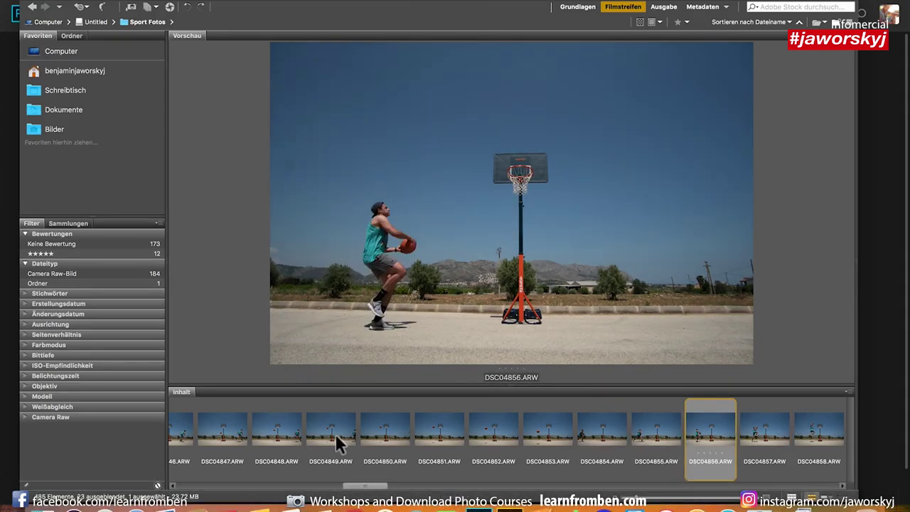
key(Left)
key(Left)
key(Right)
key(Right)
key(Right)
key(Right)
key(Right)
key(Right)
key(Right)
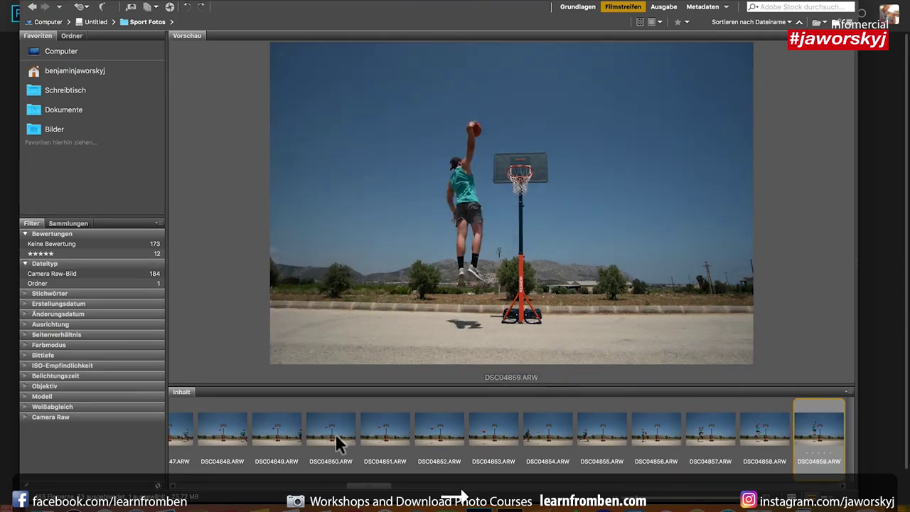
key(Right)
key(Right)
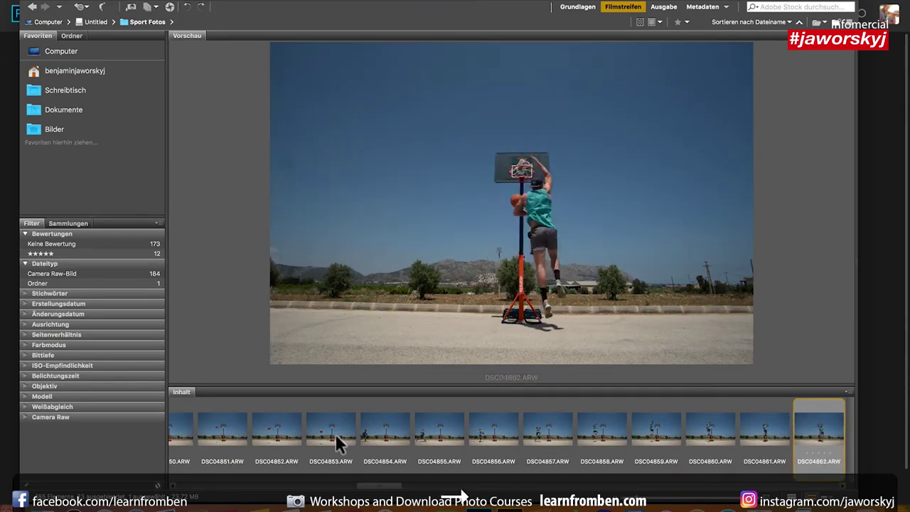
key(Left)
key(Left)
key(Right)
key(Right)
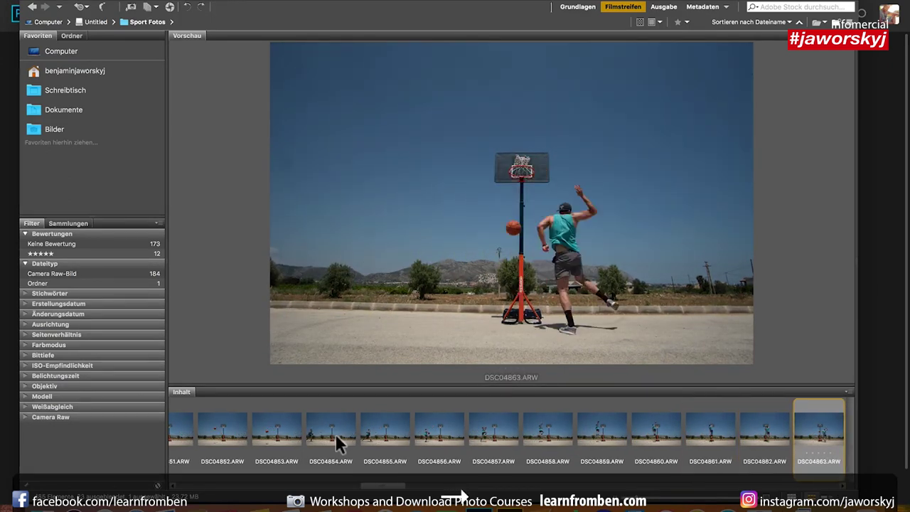
Step back through the same dunk attempt from DSC04863.ARW to the run-up frame DSC04855.ARW.
key(Left)
key(Left)
key(Left)
key(Left)
key(Left)
key(Left)
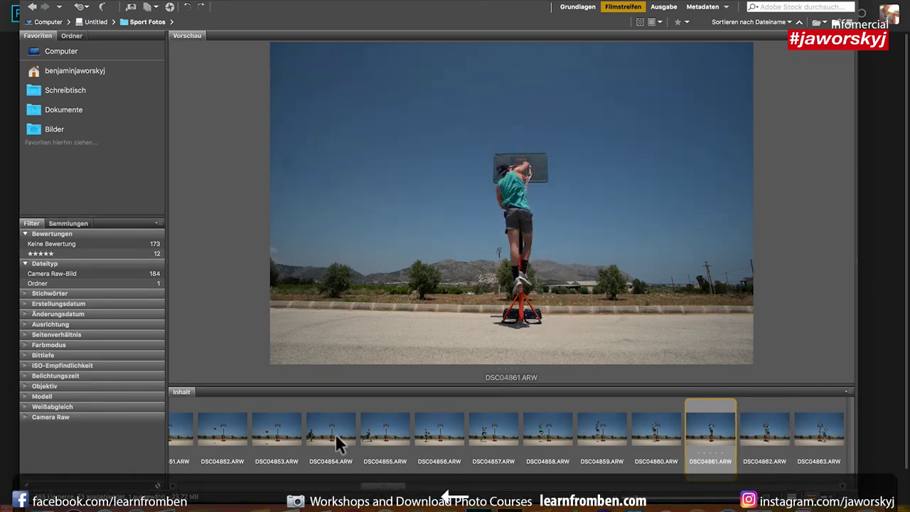
key(Left)
key(Left)
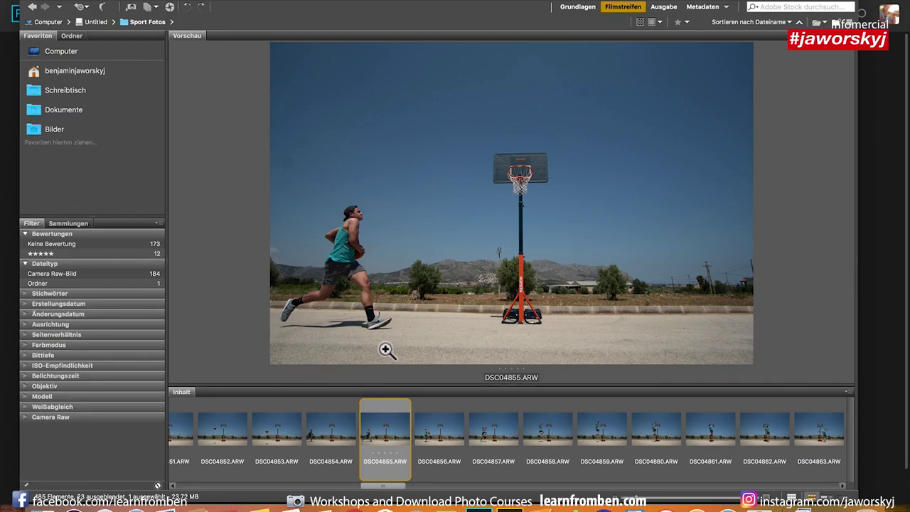
Page forward from DSC04855.ARW to DSC04872.ARW, where the next dunk attempt begins.
key(Right)
key(Right)
key(Right)
key(Right)
key(Right)
key(Right)
key(Right)
key(Right)
key(Right)
key(Right)
key(Right)
key(Right)
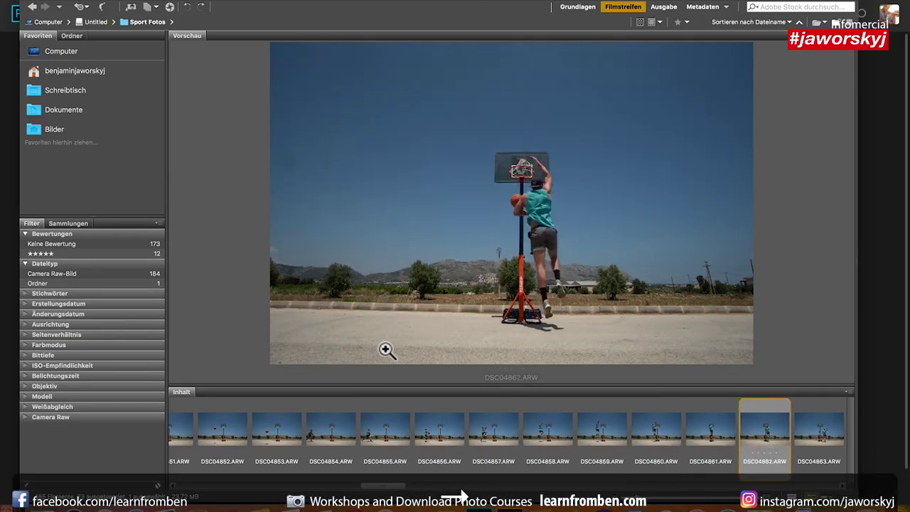
key(Right)
key(Right)
key(Right)
key(Right)
key(Right)
key(Right)
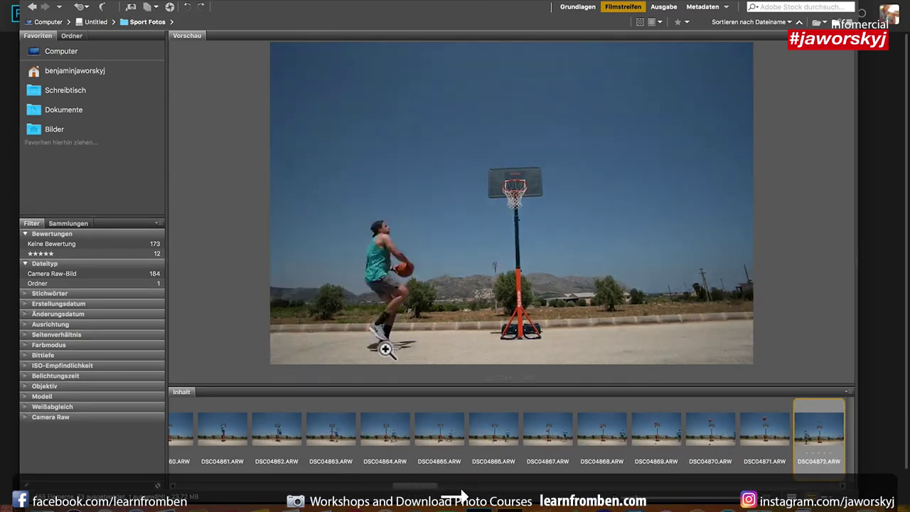
Compare the hoop's position and camera framing across photos DSC04870.ARW to DSC04873.ARW, finishing on DSC04870.ARW.
key(Left)
key(Left)
key(Left)
key(Left)
key(Right)
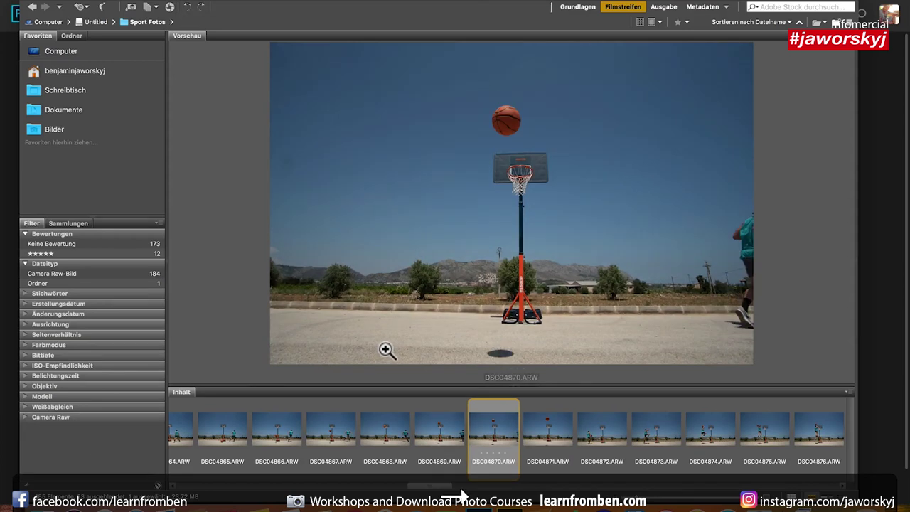
key(Right)
key(Left)
key(Left)
key(Left)
key(Right)
key(Right)
key(Right)
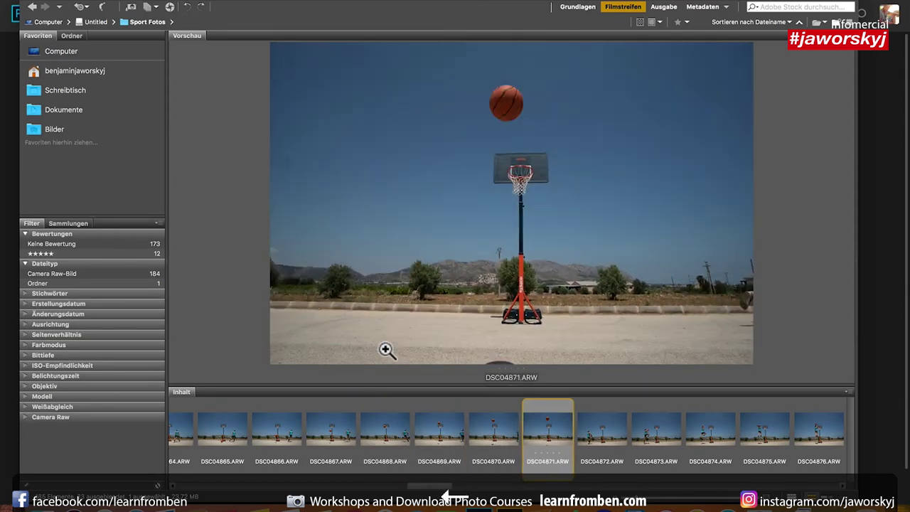
key(Right)
key(Right)
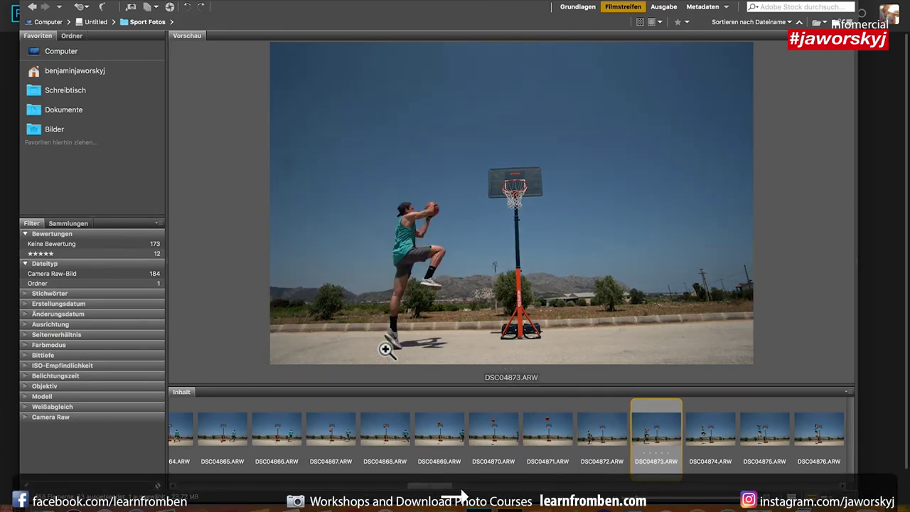
key(Left)
key(Left)
key(Right)
key(Right)
key(Right)
key(Left)
key(Left)
key(Left)
key(Left)
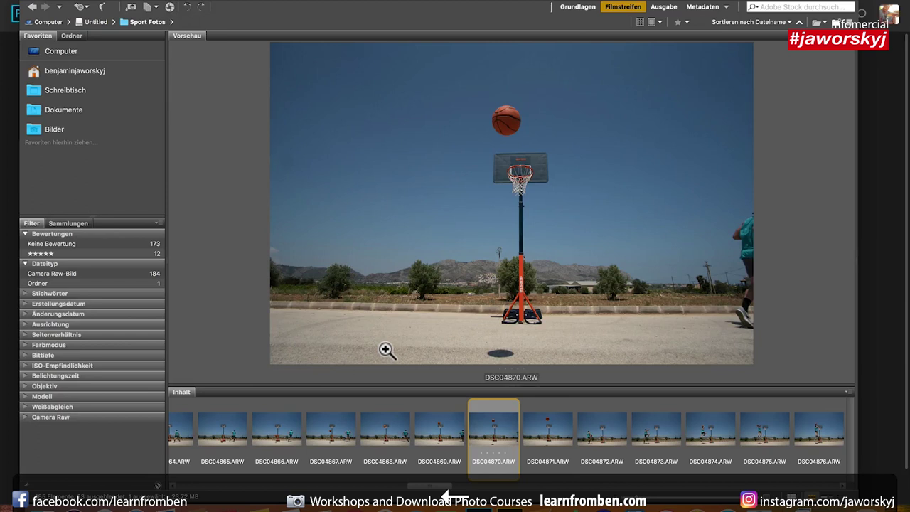
Preview the next dunk attempt frame by frame and continue to DSC04884.ARW.
key(Right)
key(Right)
key(Right)
key(Right)
key(Right)
key(Right)
key(Right)
key(Right)
key(Right)
key(Right)
key(Right)
key(Right)
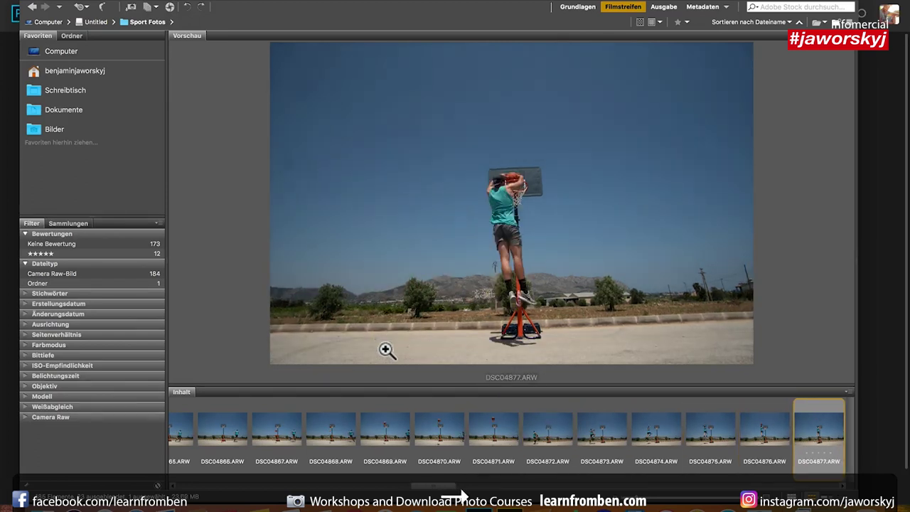
key(Right)
key(Right)
key(Right)
key(Right)
key(Right)
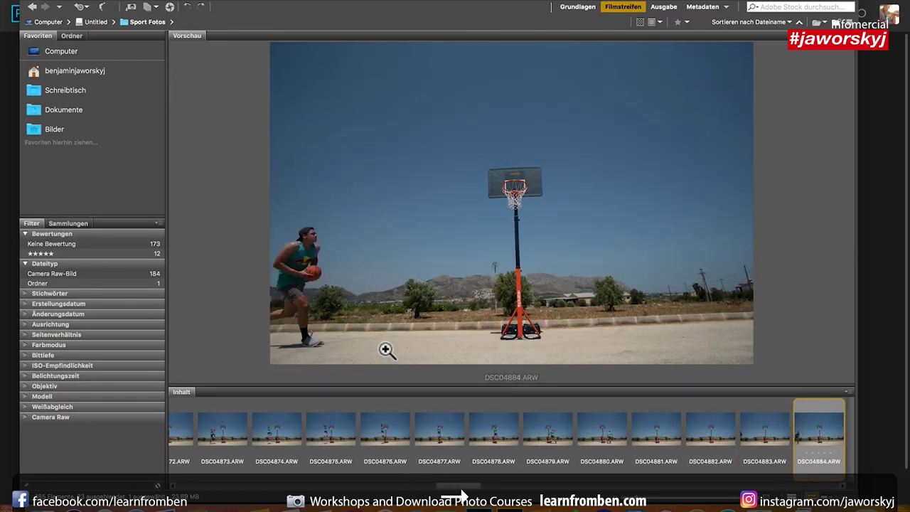
Preview the five-star dunk sequence frame by frame from DSC04885.ARW to DSC04894.ARW.
key(Left)
key(Left)
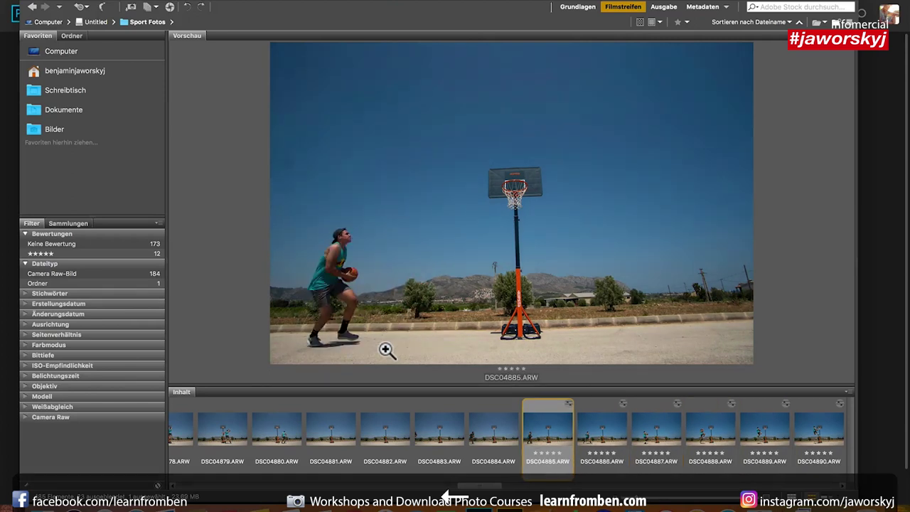
key(Right)
key(Right)
key(Right)
key(Right)
key(Right)
key(Right)
key(Right)
key(Right)
key(Right)
key(Right)
key(Right)
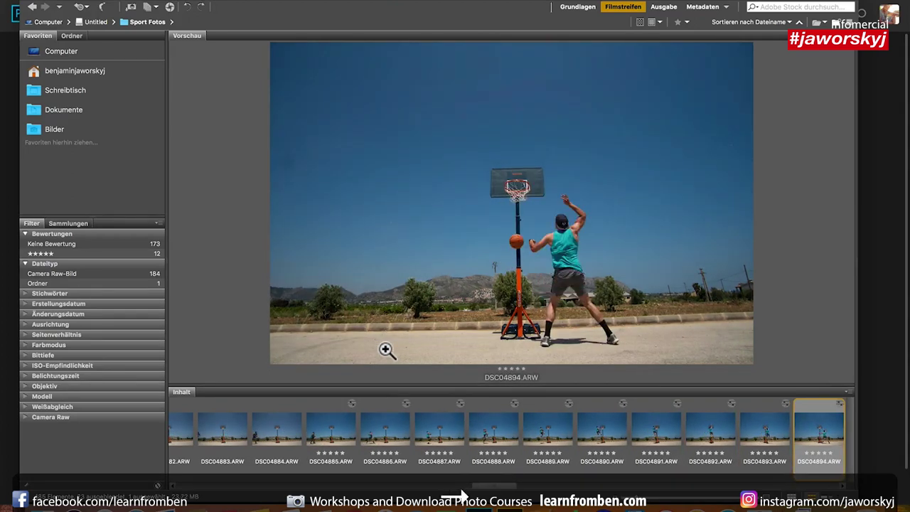
Go back through the five-star dunk sequence to its first frame, DSC04885.ARW.
key(Left)
key(Left)
key(Left)
key(Left)
key(Left)
key(Left)
key(Left)
key(Left)
key(Left)
key(Left)
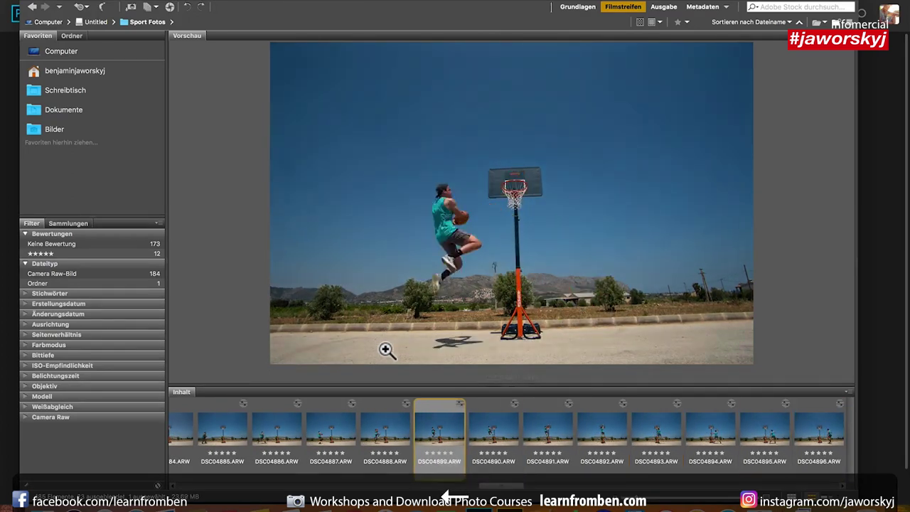
key(Right)
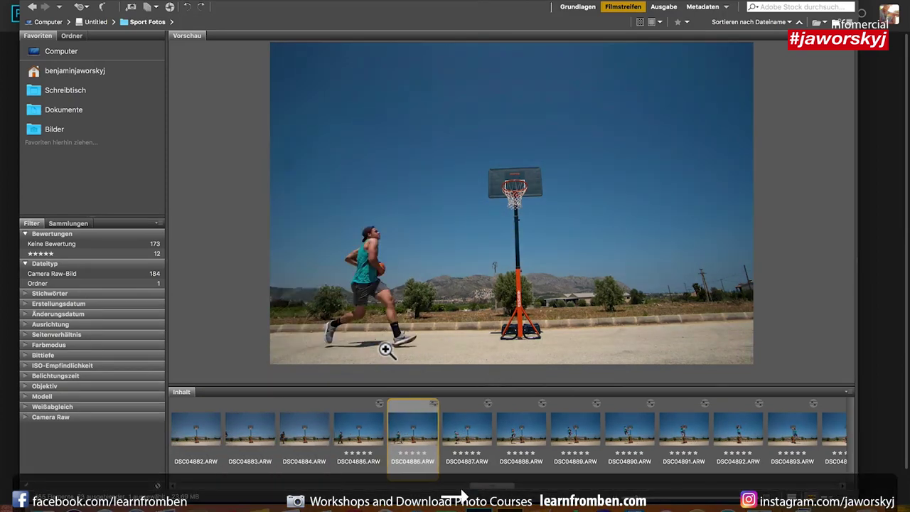
key(Left)
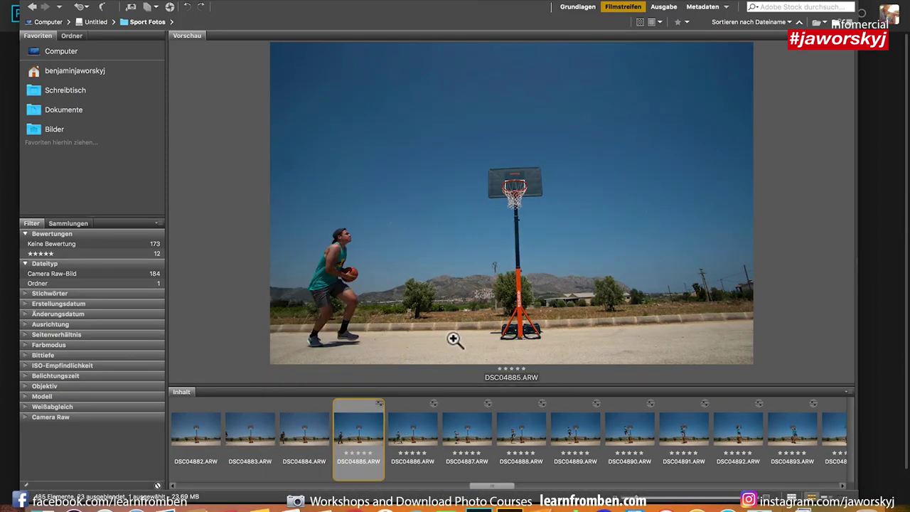
Check the unrated frames DSC04882.ARW to DSC04884.ARW before the sequence, then return to DSC04885.ARW.
click(302, 431)
click(259, 428)
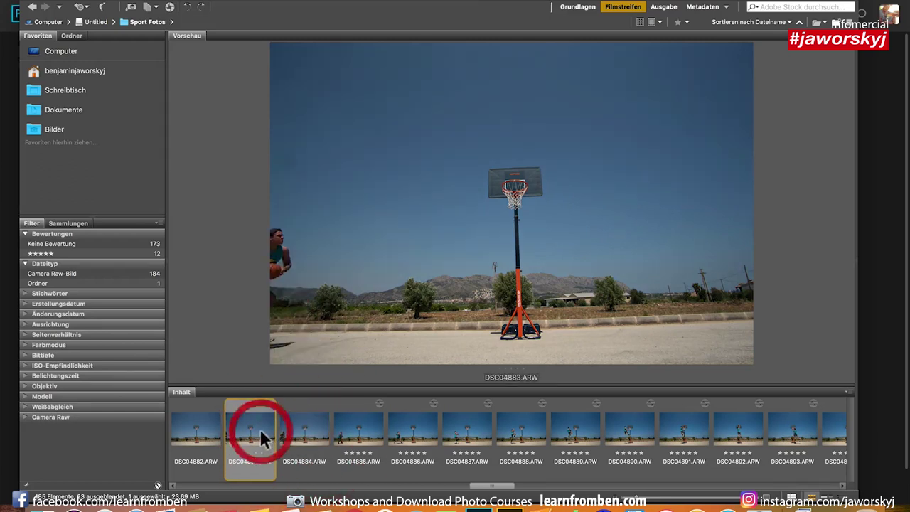
key(Left)
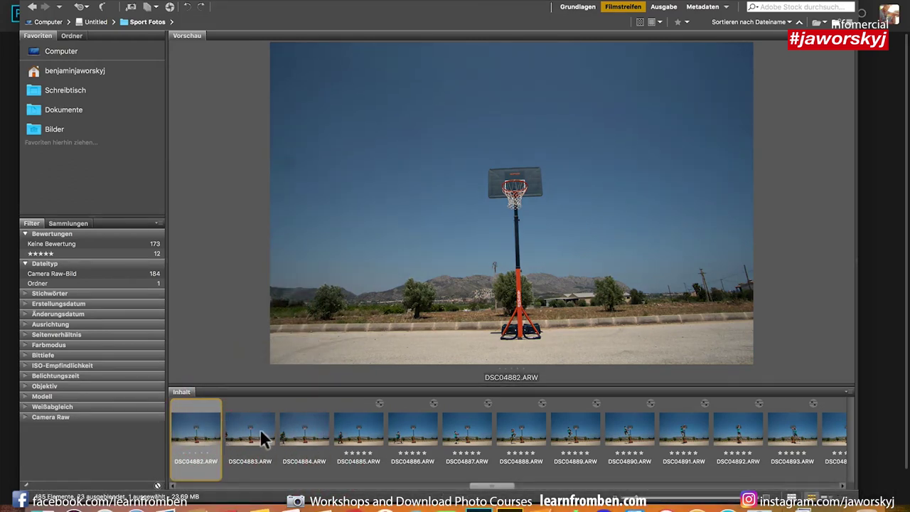
key(Right)
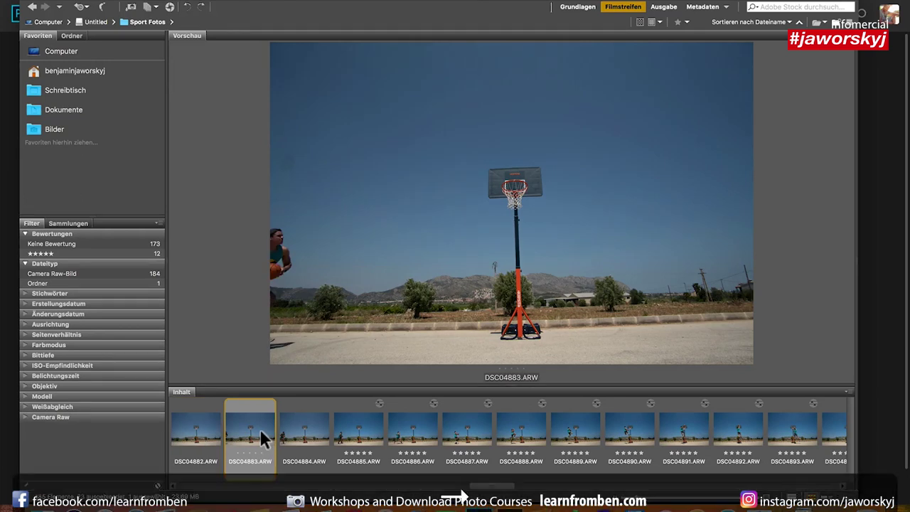
key(Right)
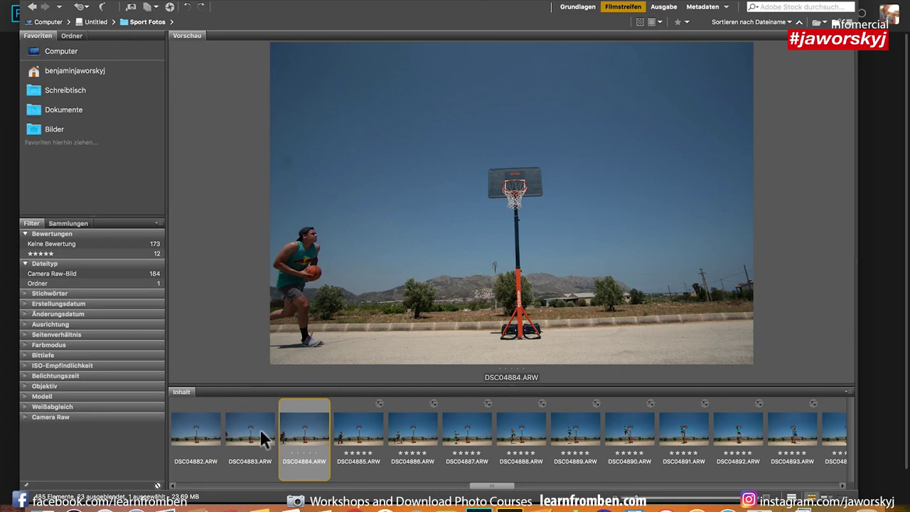
key(Right)
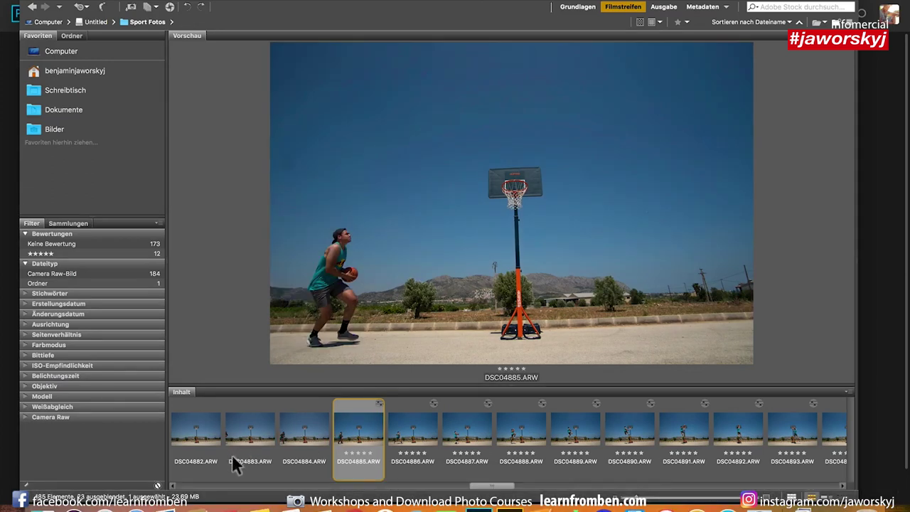
Review the closing frames DSC04893.ARW to DSC04896.ARW and leave the last five-star photo, DSC04896.ARW, selected.
drag(506, 487, 537, 486)
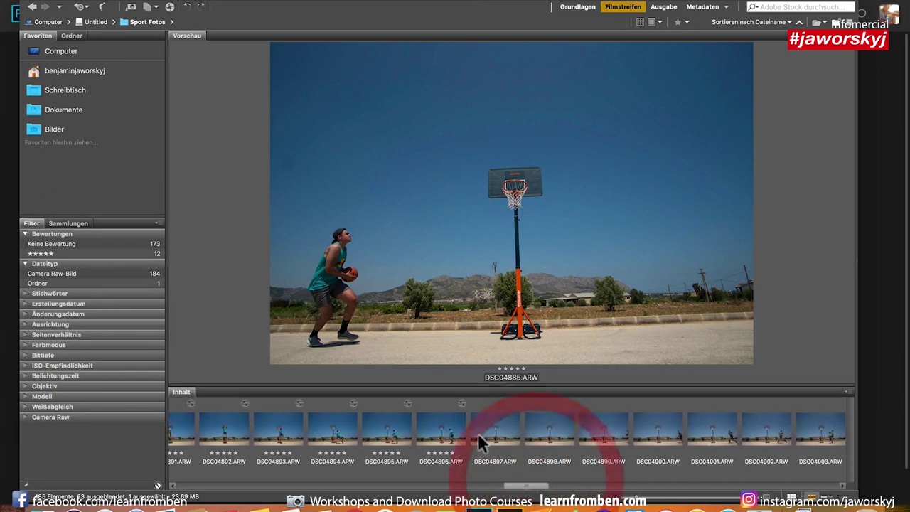
click(452, 429)
key(Left)
key(Left)
key(Left)
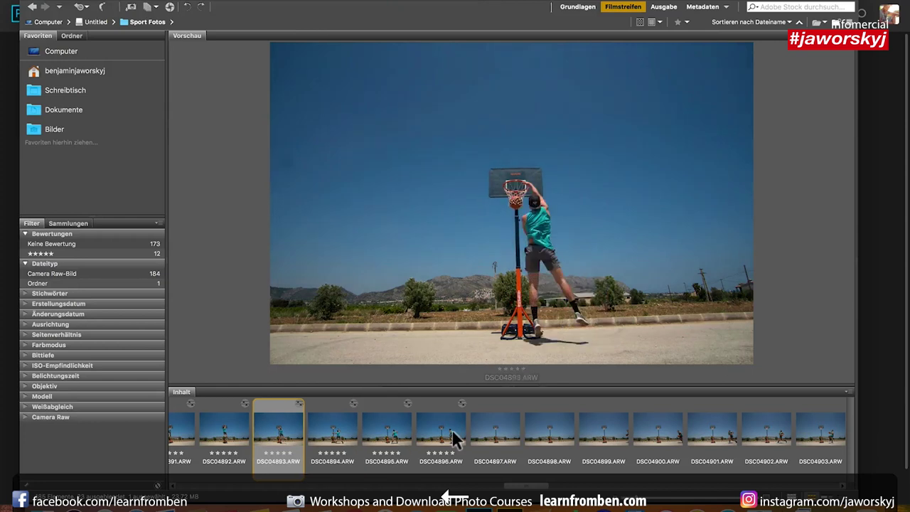
key(Right)
key(Right)
key(Right)
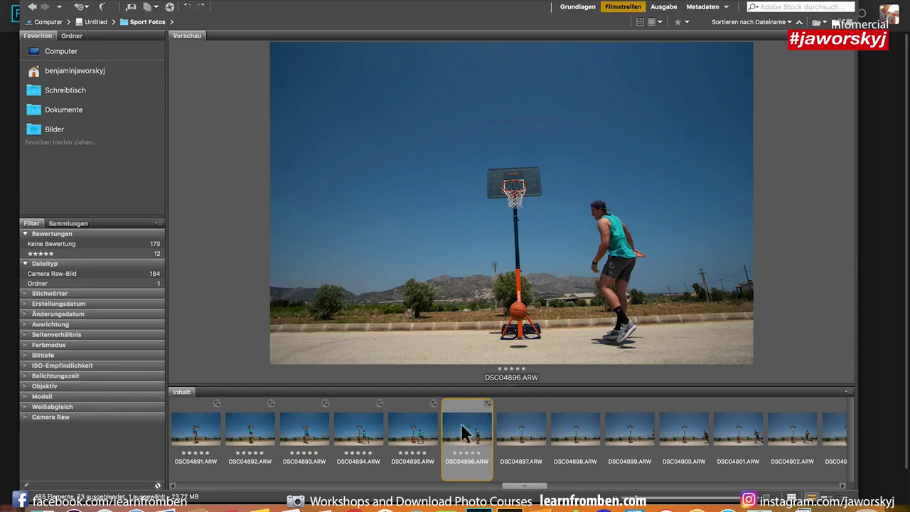
Extend the selection back to DSC04885.ARW and open all twelve five-star photos in Camera Raw.
scroll(463, 427, left, 10)
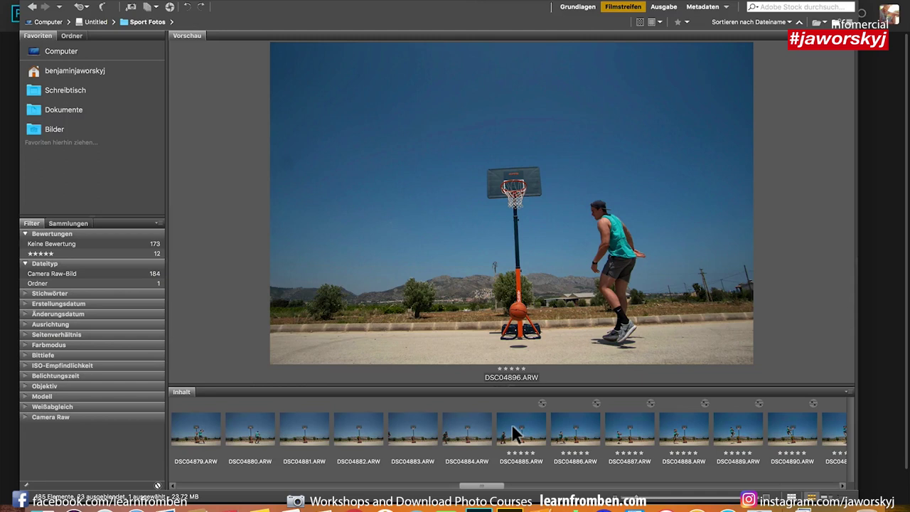
shift+click(514, 432)
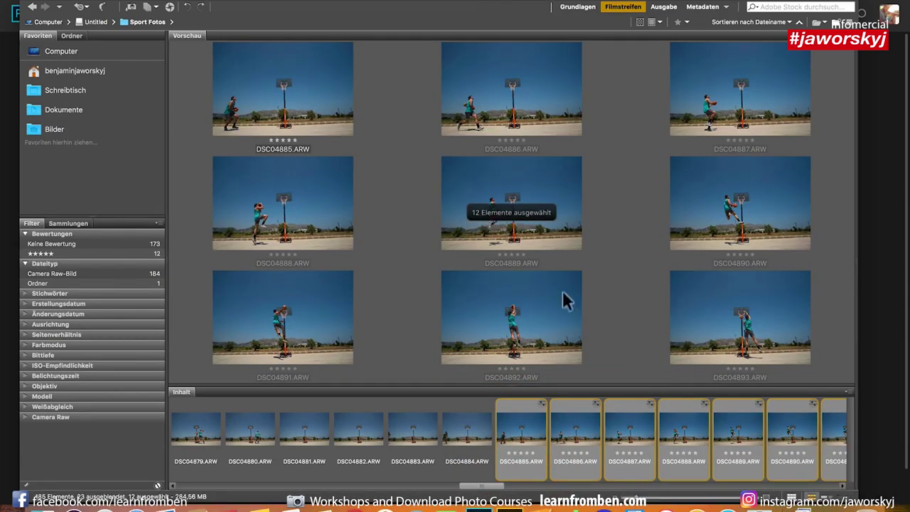
double_click(575, 431)
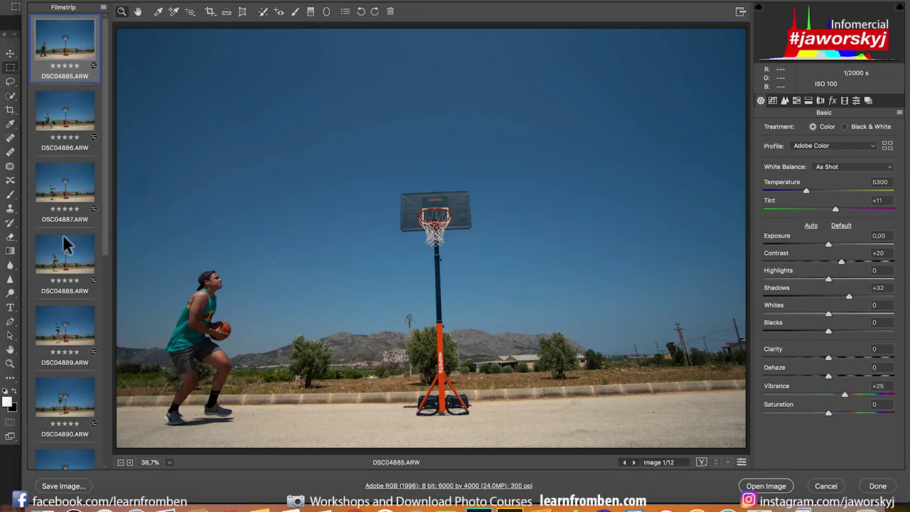
Set DSC04885.ARW's Contrast to +28, Shadows to +30 and Vibrance to +24.
click(76, 112)
click(80, 50)
mouse_move(847, 261)
mouse_down()
mouse_move(861, 263)
mouse_move(845, 260)
mouse_up()
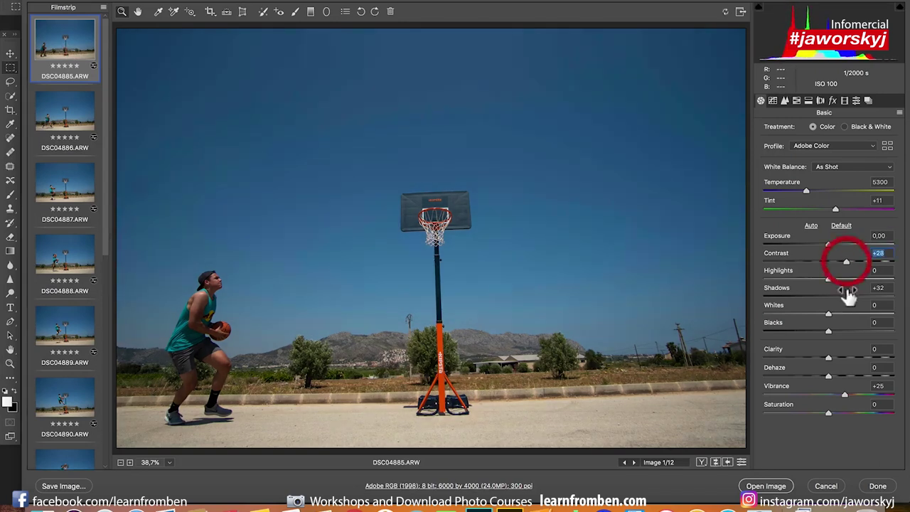
mouse_move(850, 297)
mouse_down()
mouse_move(897, 299)
mouse_move(751, 308)
mouse_move(886, 317)
mouse_move(851, 312)
mouse_move(848, 302)
mouse_up()
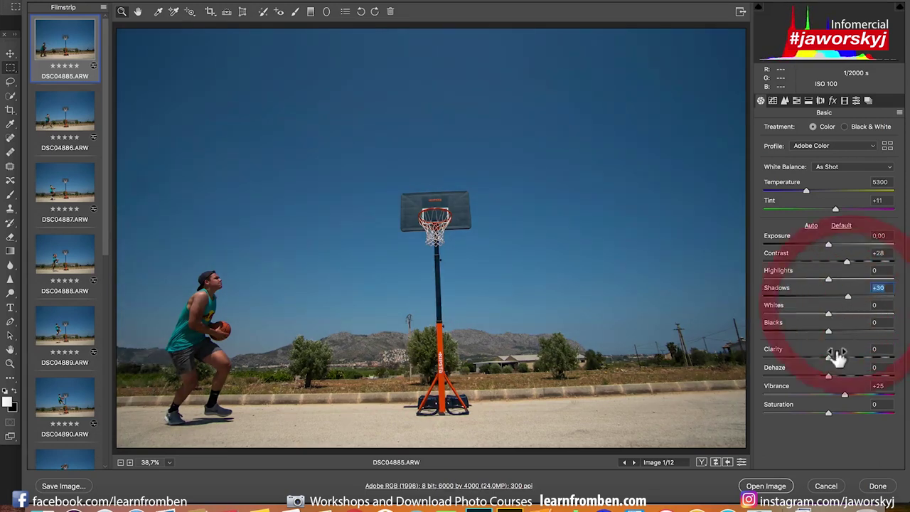
drag(846, 395, 844, 398)
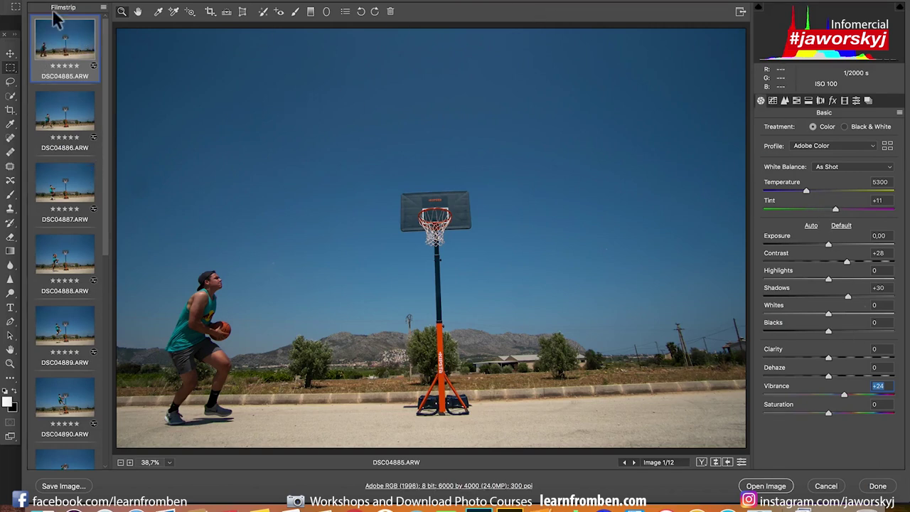
Extend the selection to DSC04896.ARW and synchronize the first photo's settings across all twelve images, keeping the default Settings subset.
key(shift)
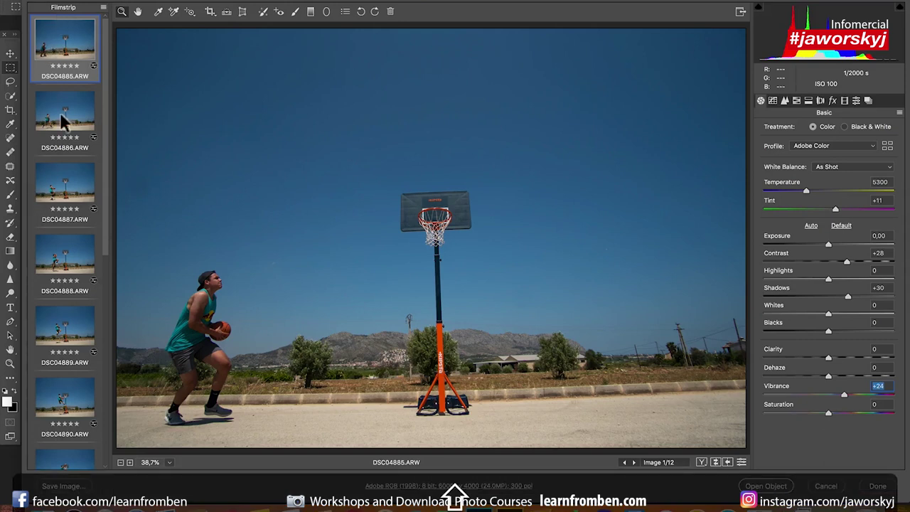
scroll(61, 120, down, 5)
shift+click(58, 423)
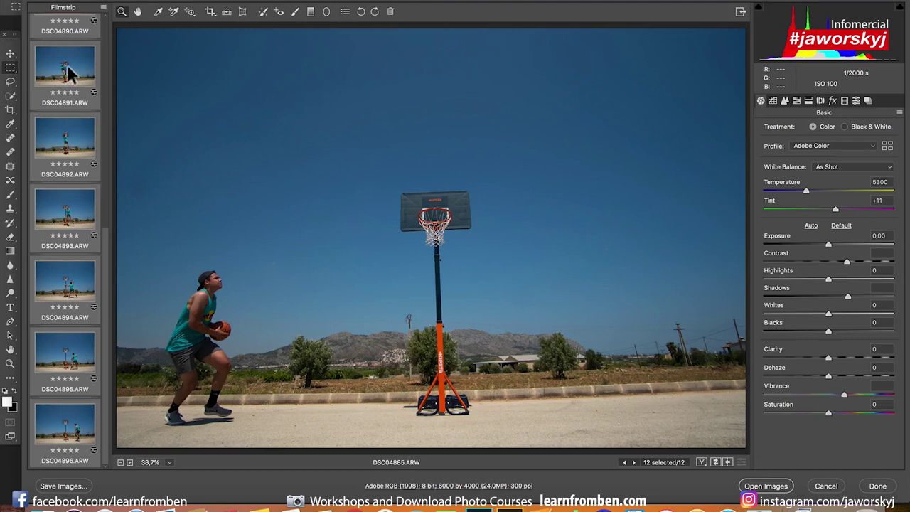
right_click(69, 74)
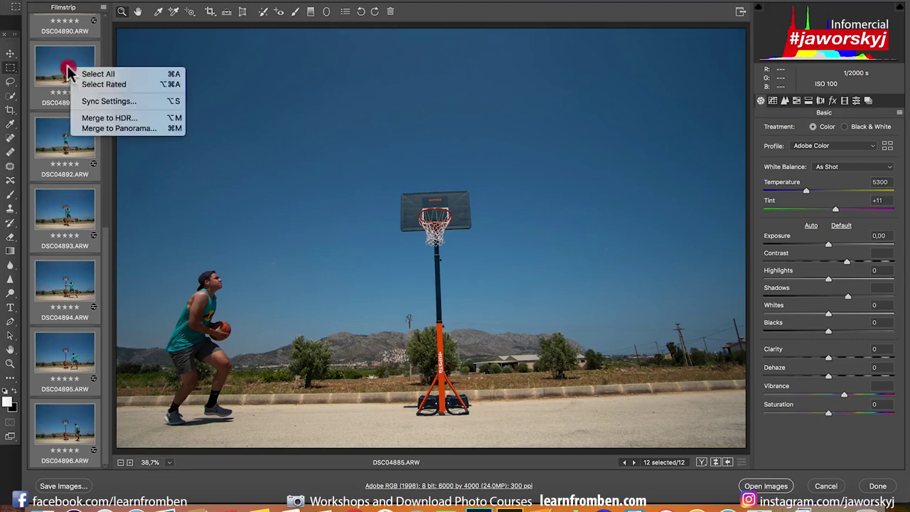
click(88, 104)
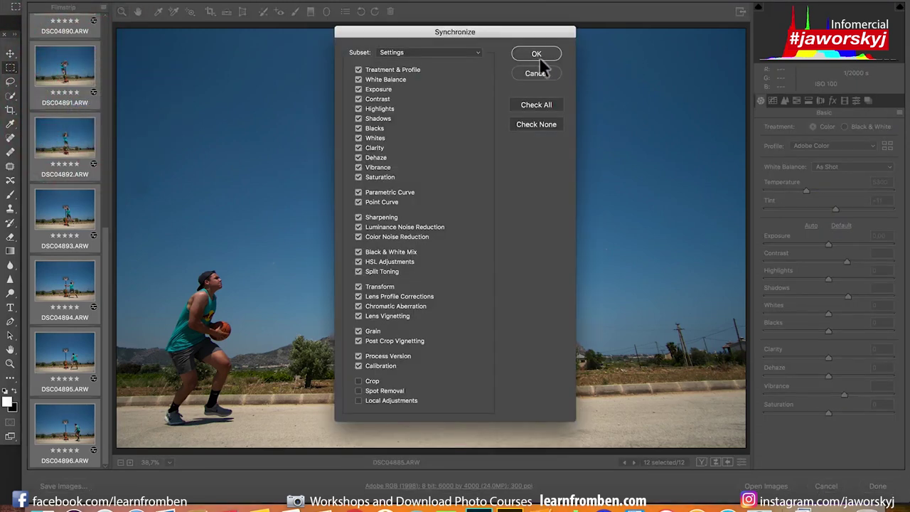
click(538, 59)
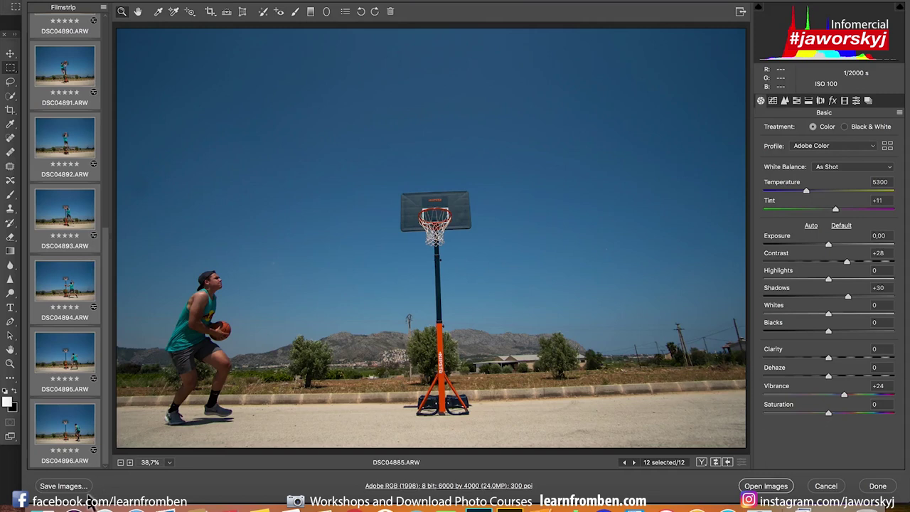
Open the save options for the twelve images and choose a new folder named English Video inside VIDEO as the destination.
click(69, 486)
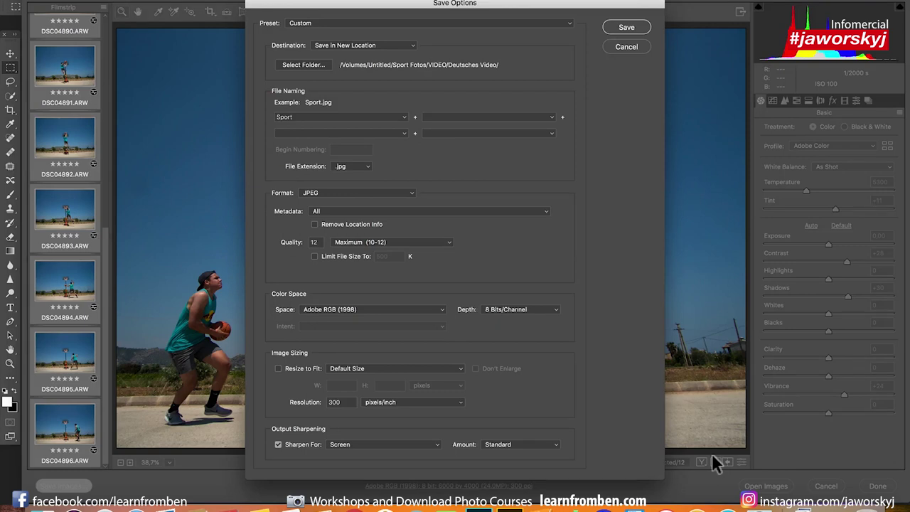
click(289, 64)
click(416, 227)
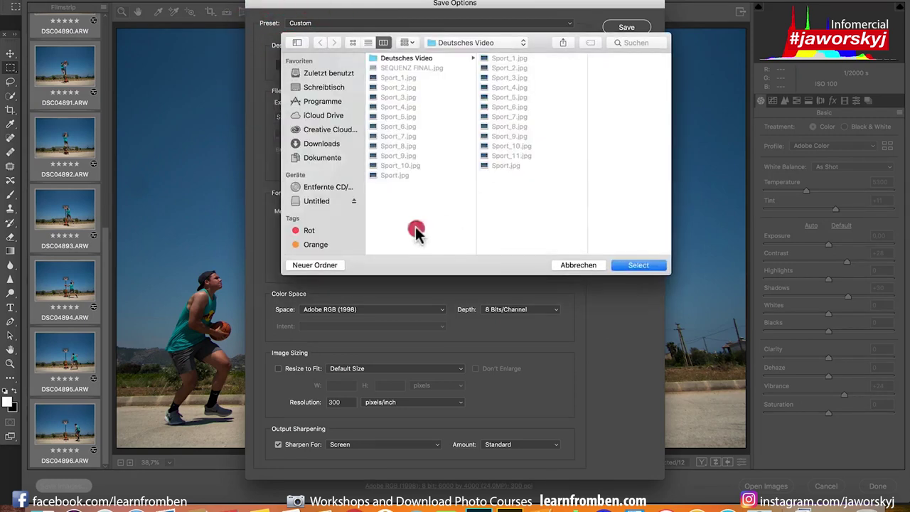
click(332, 266)
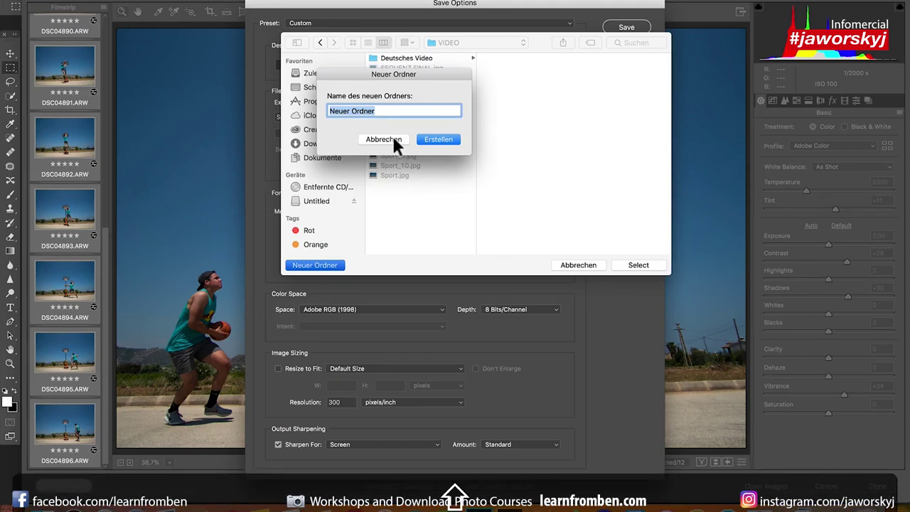
text(English)
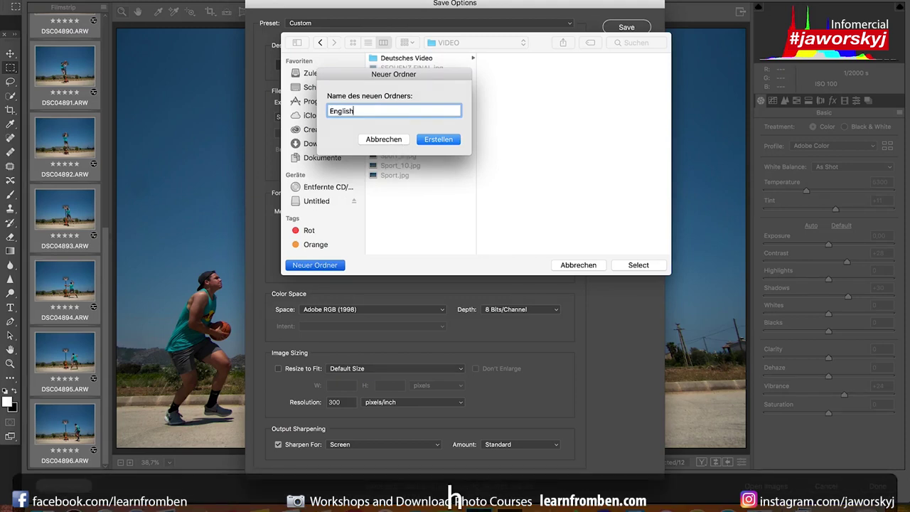
text( Video)
key(Return)
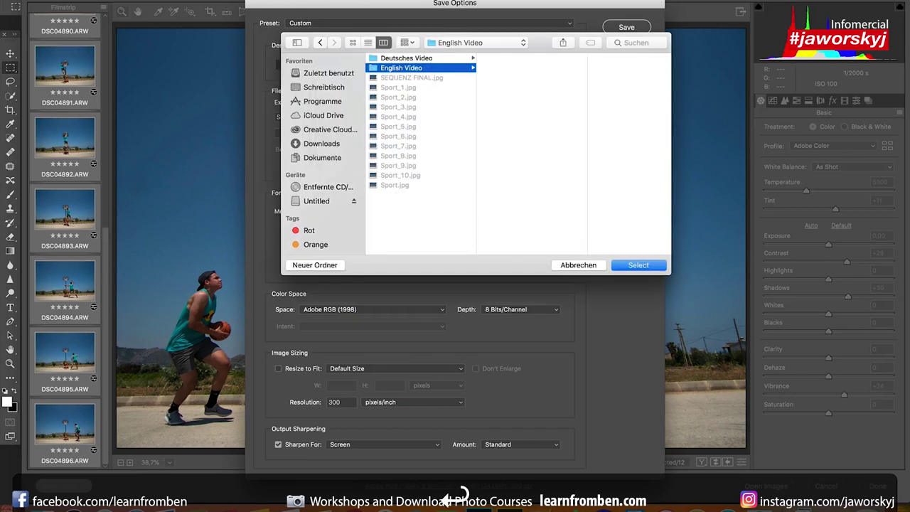
click(637, 265)
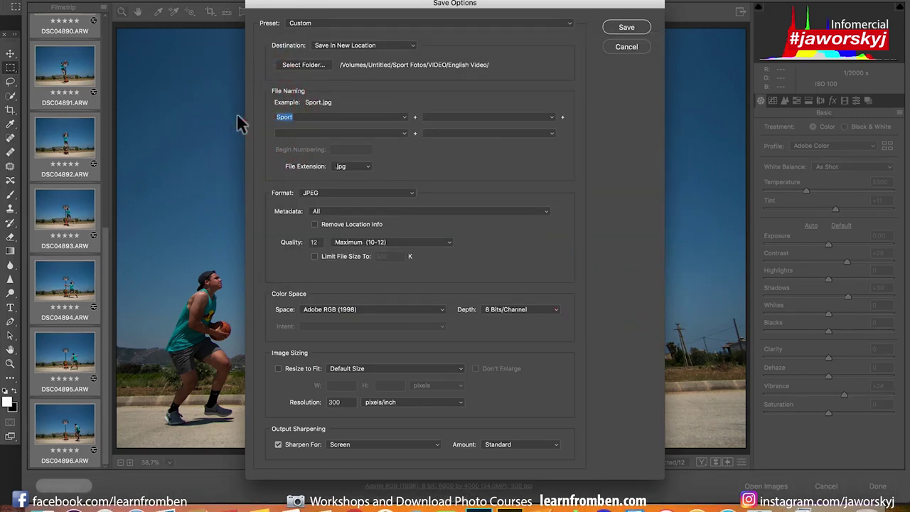
Save the images as JPEGs named Sport with standard output sharpening for screen, and finish the Camera Raw session.
click(311, 115)
click(278, 445)
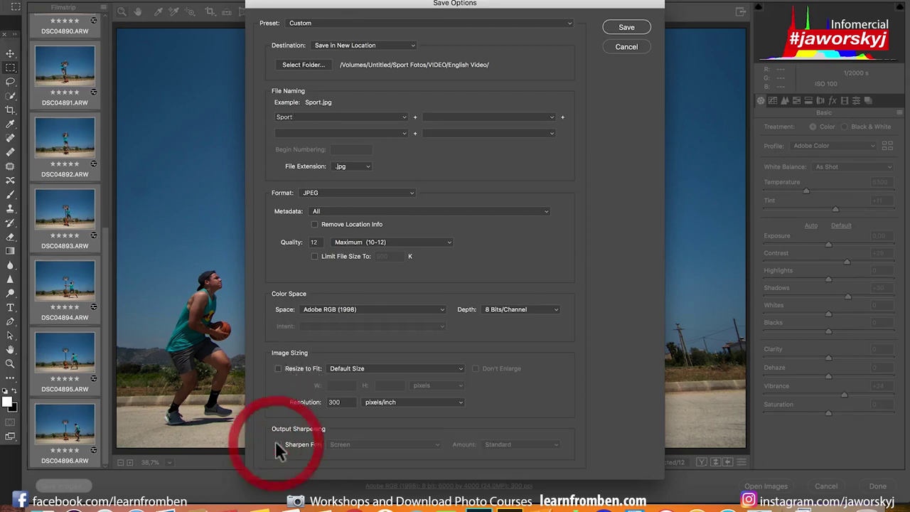
click(278, 444)
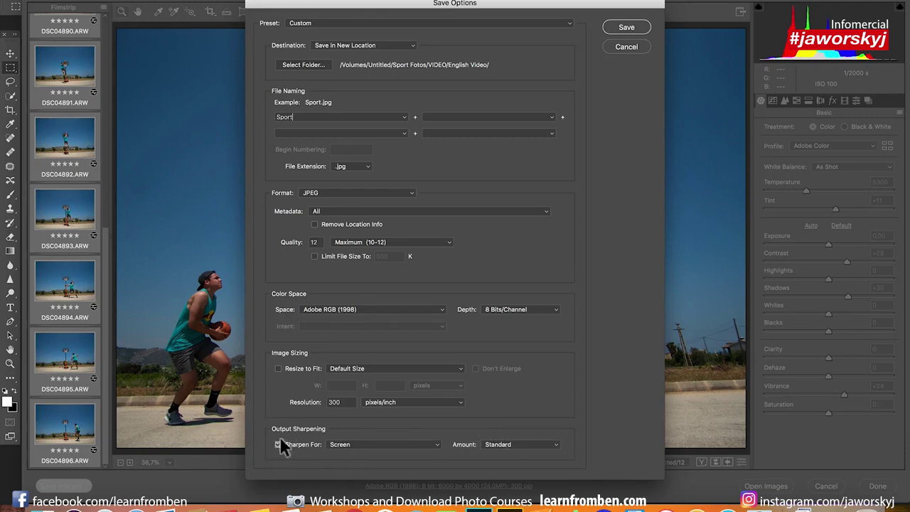
click(626, 27)
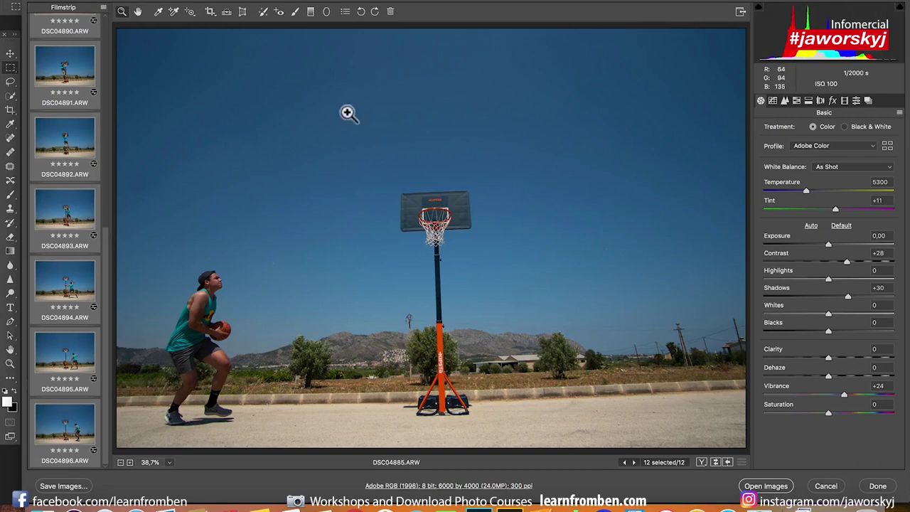
click(876, 485)
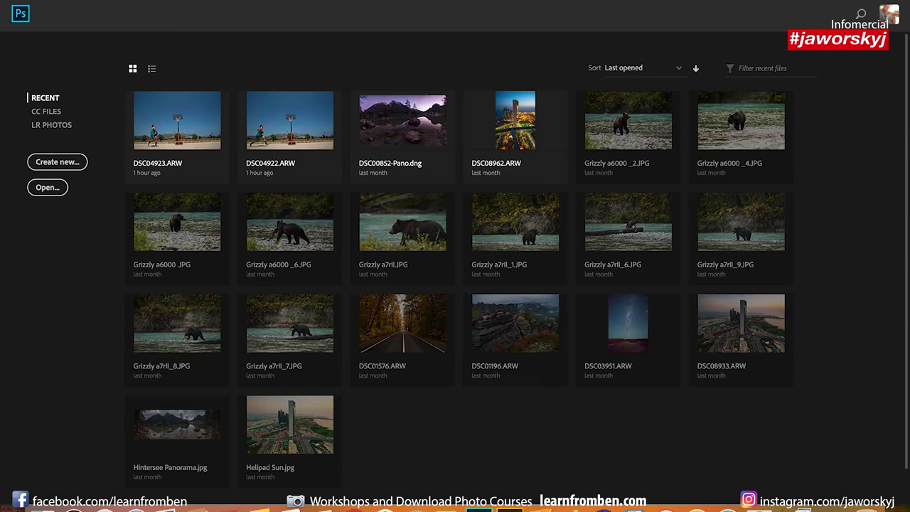
Start Load Files into Stack and select all twelve Sport JPEGs in the English Video folder as source files.
click(99, 0)
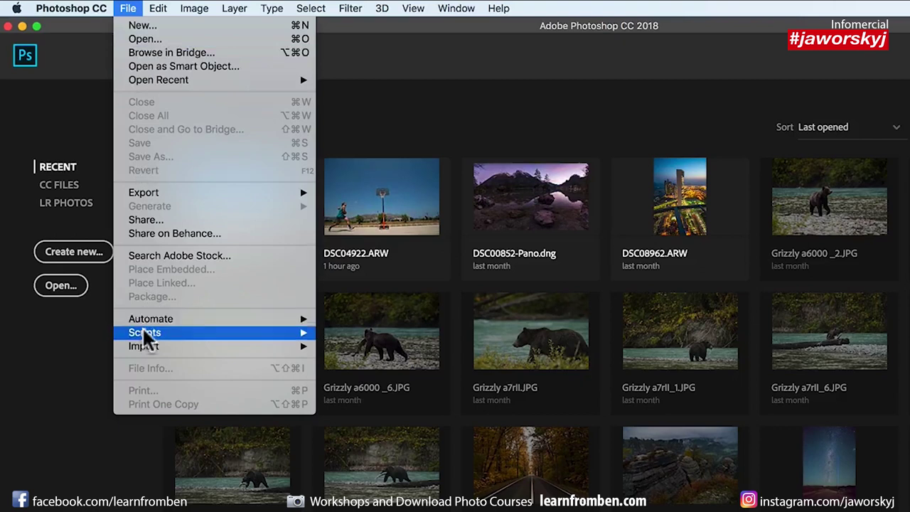
mouse_move(144, 334)
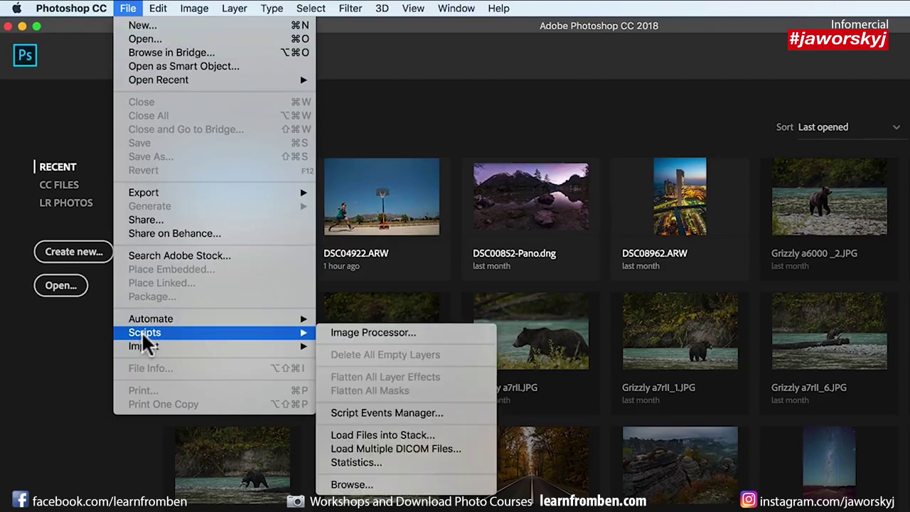
click(398, 435)
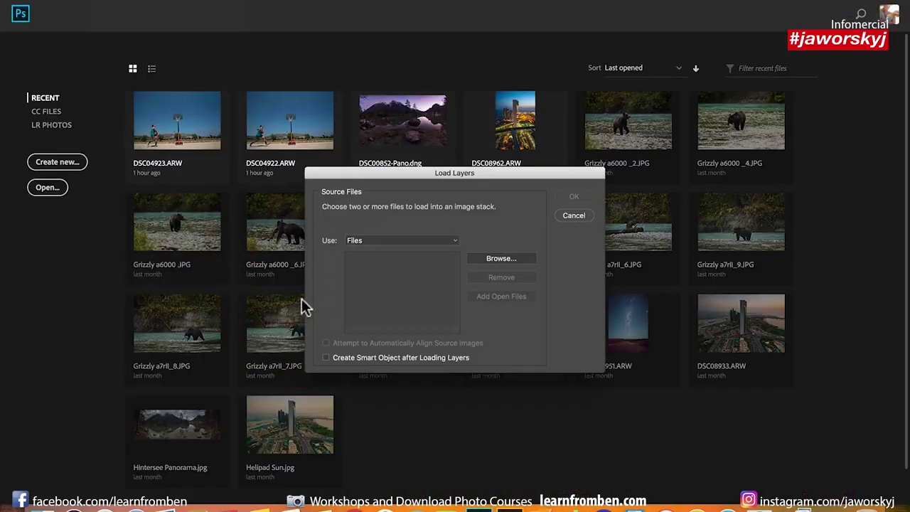
click(492, 257)
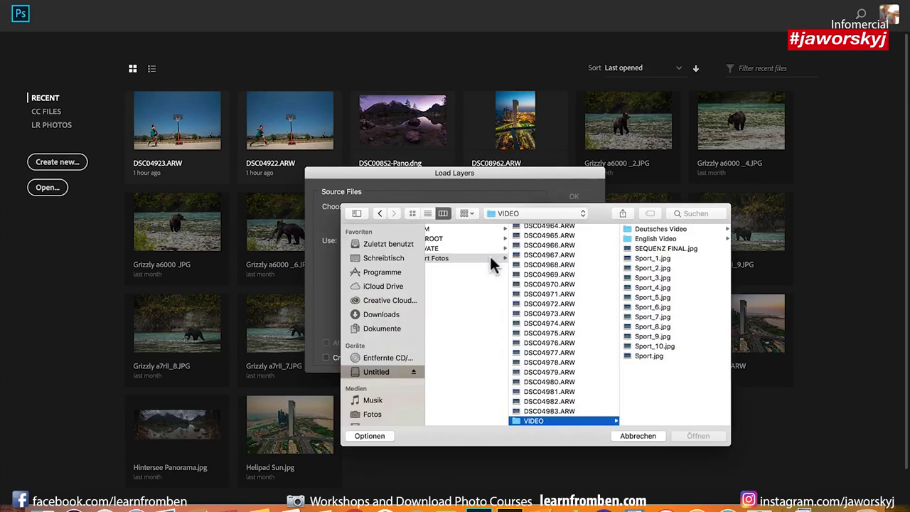
click(647, 237)
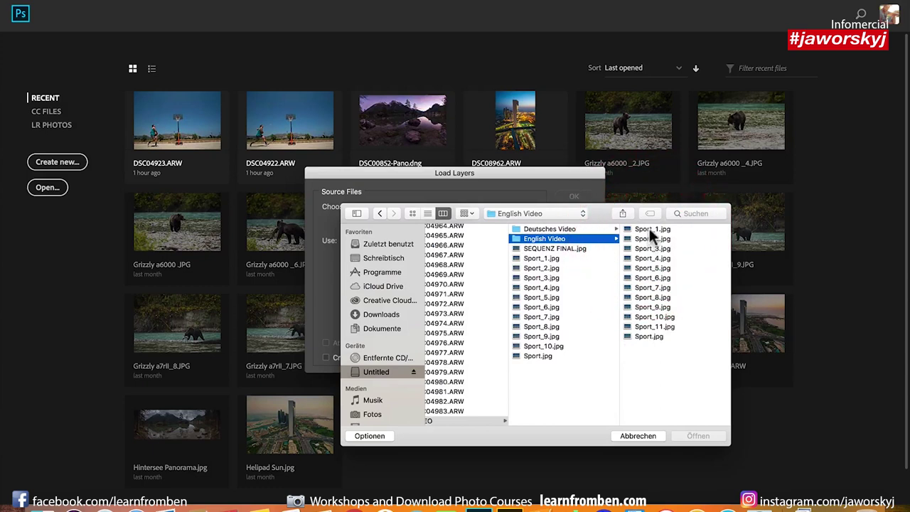
click(649, 229)
shift+click(538, 335)
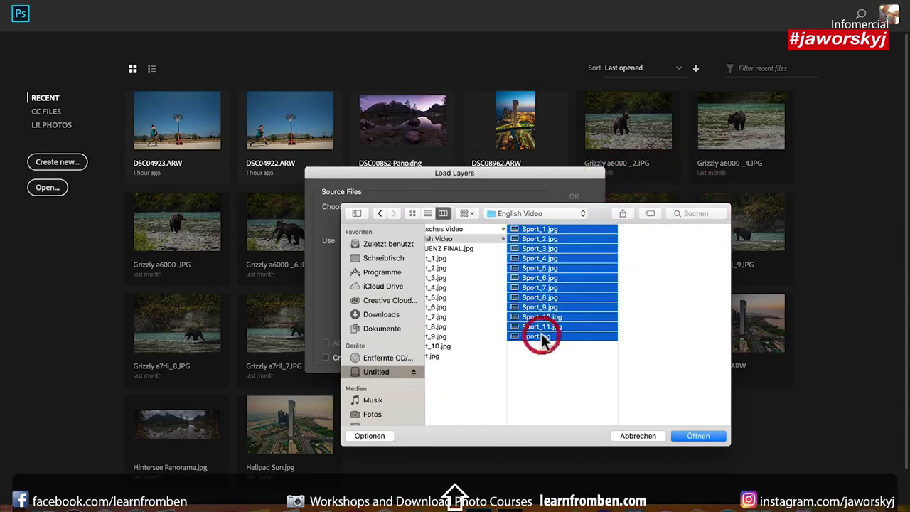
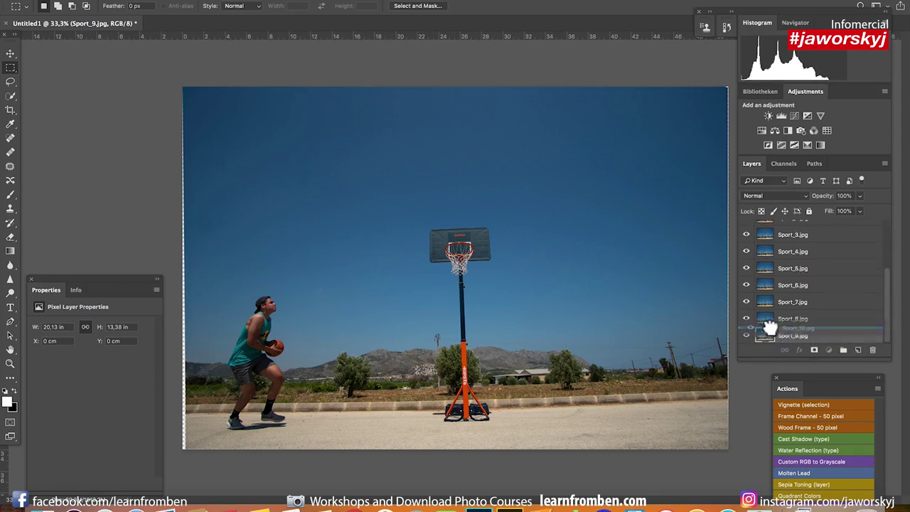
Place layers Sport_10.jpg and Sport_11.jpg below Sport_9.jpg, and set the blend mode of all twelve layers to Darken.
drag(769, 266, 766, 293)
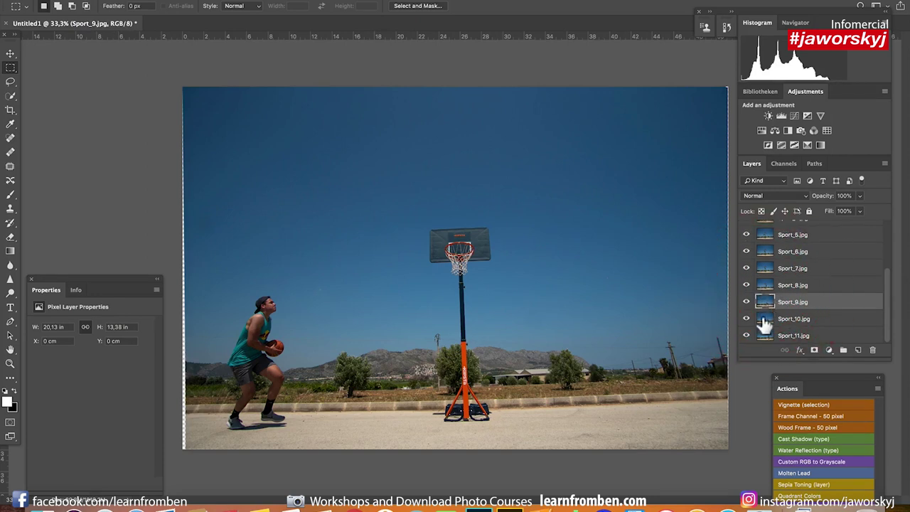
scroll(789, 261, up, 3)
click(782, 231)
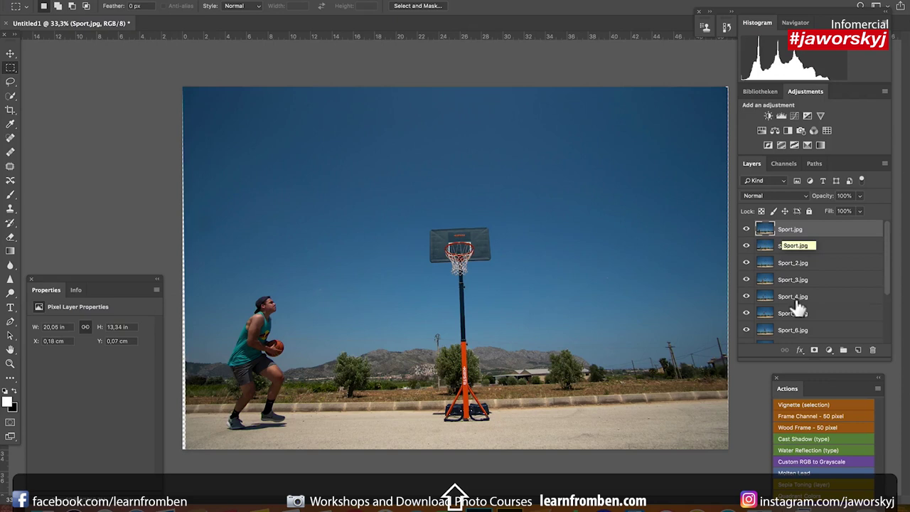
scroll(793, 313, down, 5)
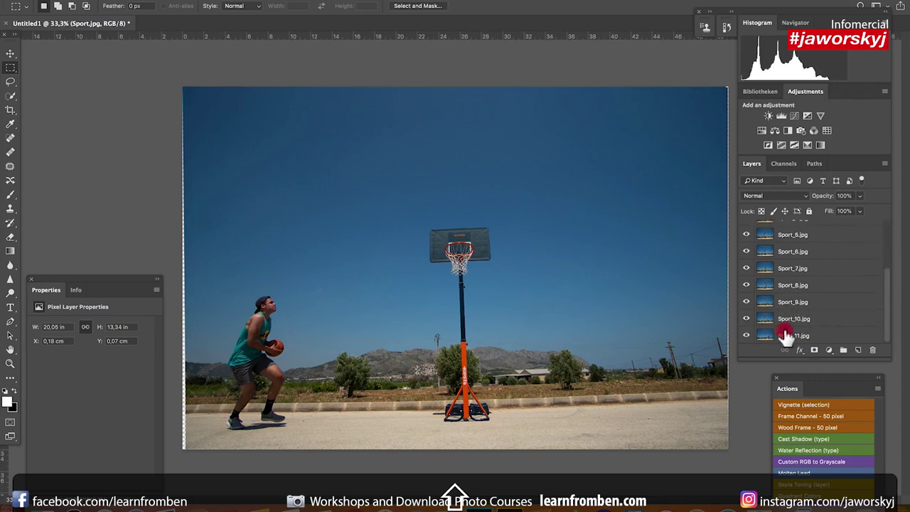
shift+click(785, 334)
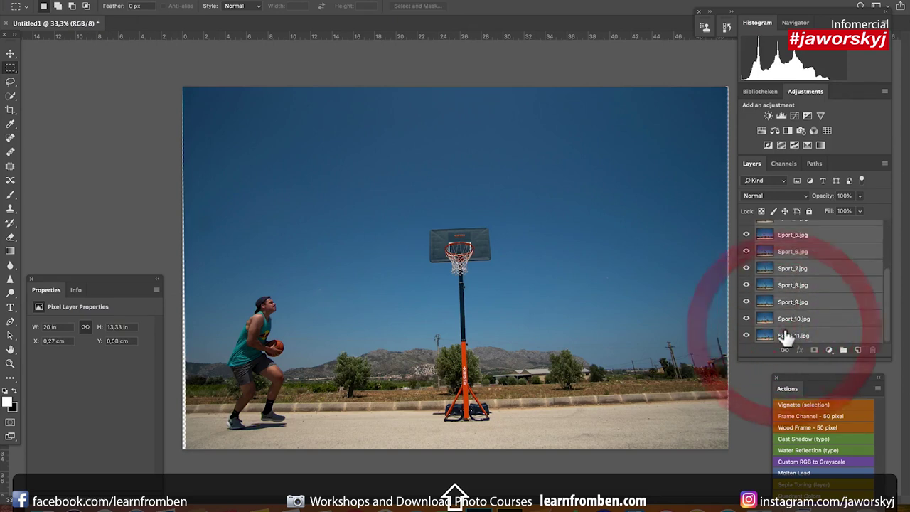
click(752, 197)
click(753, 217)
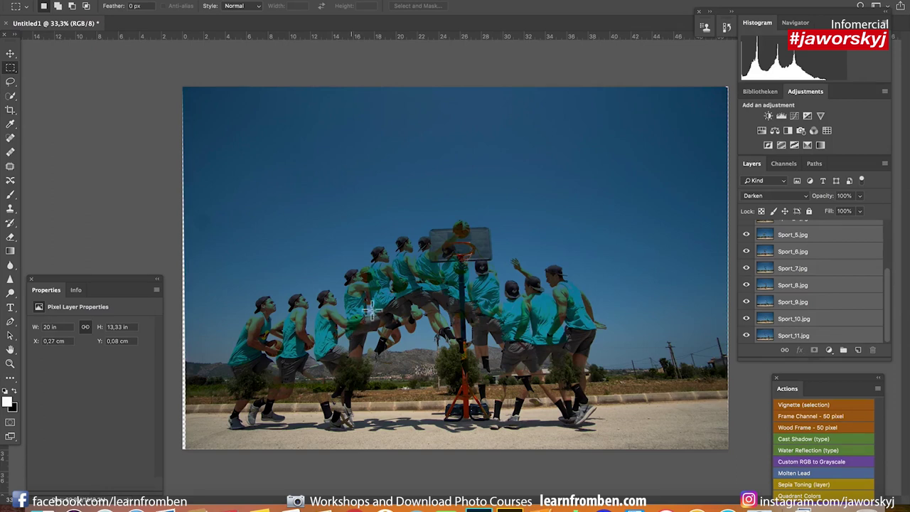
Thin out the overlapping figures by hiding layers Sport_1.jpg, Sport_3.jpg and Sport_5.jpg while keeping Sport.jpg visible.
scroll(849, 307, up, 5)
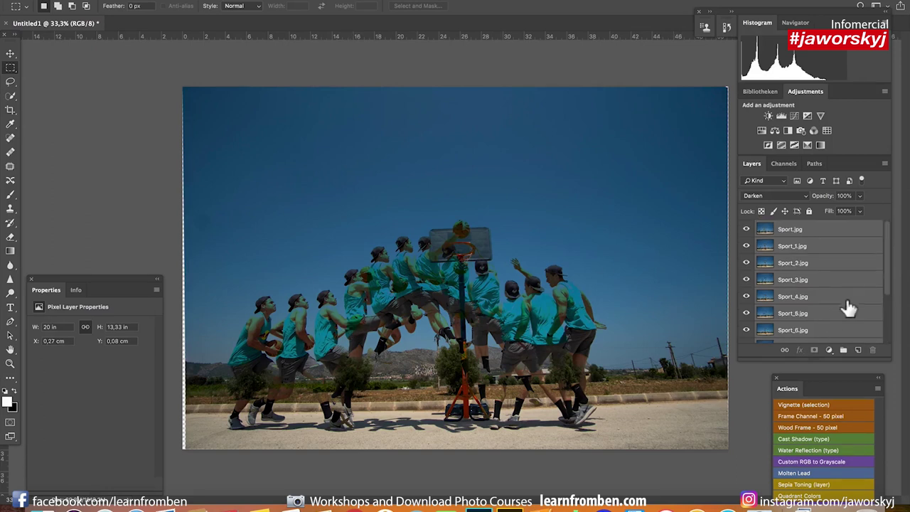
click(746, 229)
click(746, 229)
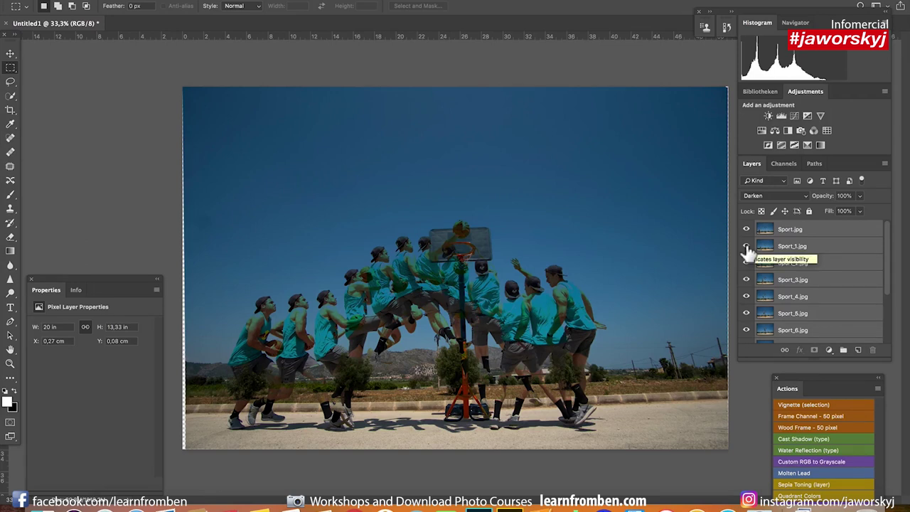
click(746, 246)
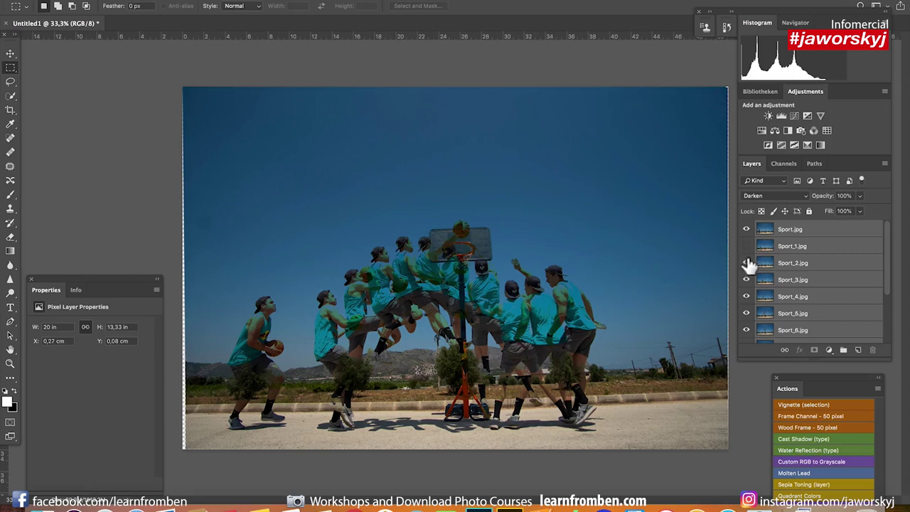
click(746, 281)
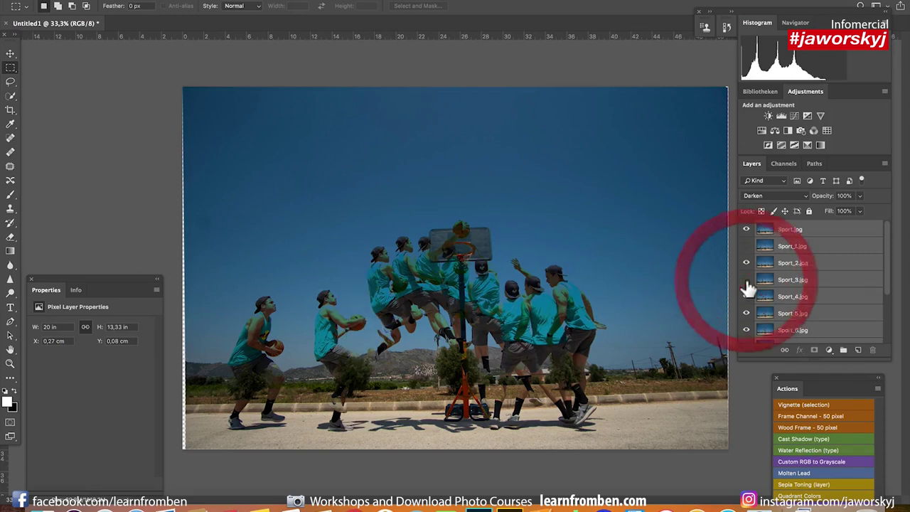
click(747, 313)
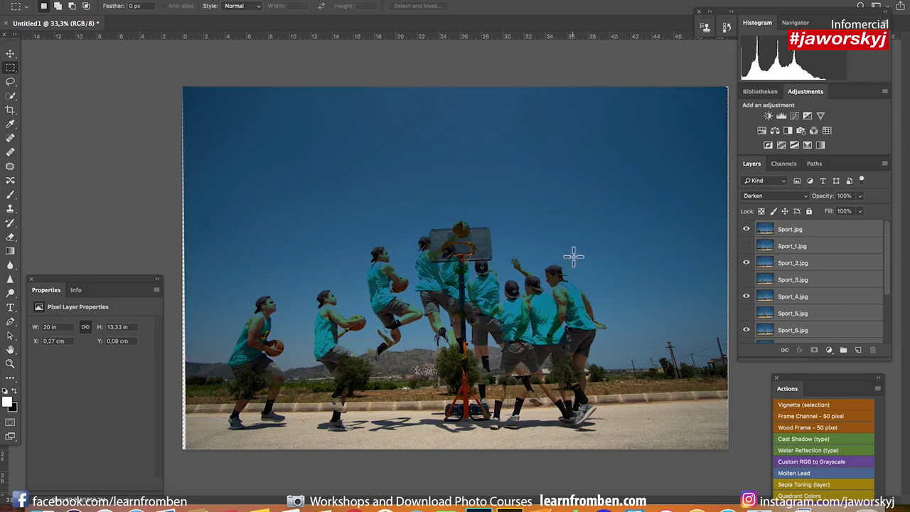
Hide layers Sport_7.jpg, Sport_9.jpg and Sport_11.jpg, keeping Sport_10.jpg visible as the final figure after comparing it with Sport_11.jpg.
scroll(746, 292, down, 1)
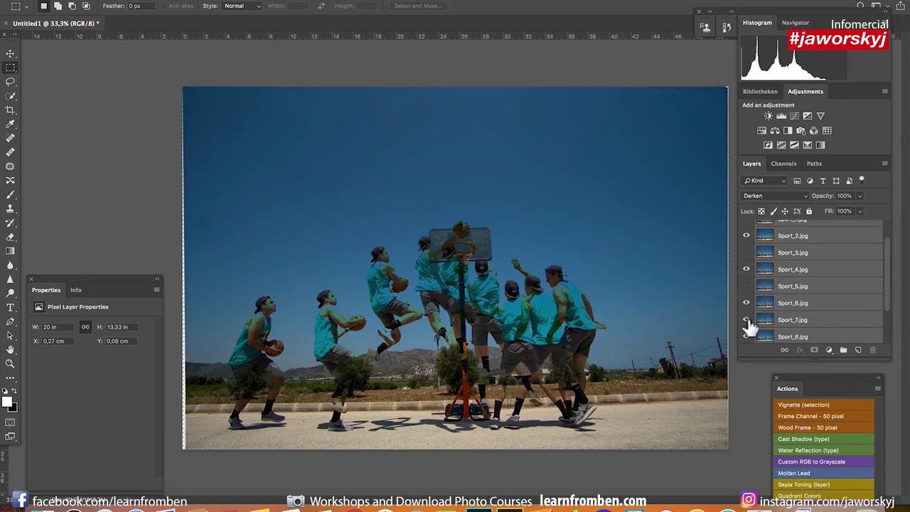
click(747, 319)
scroll(749, 322, down, 2)
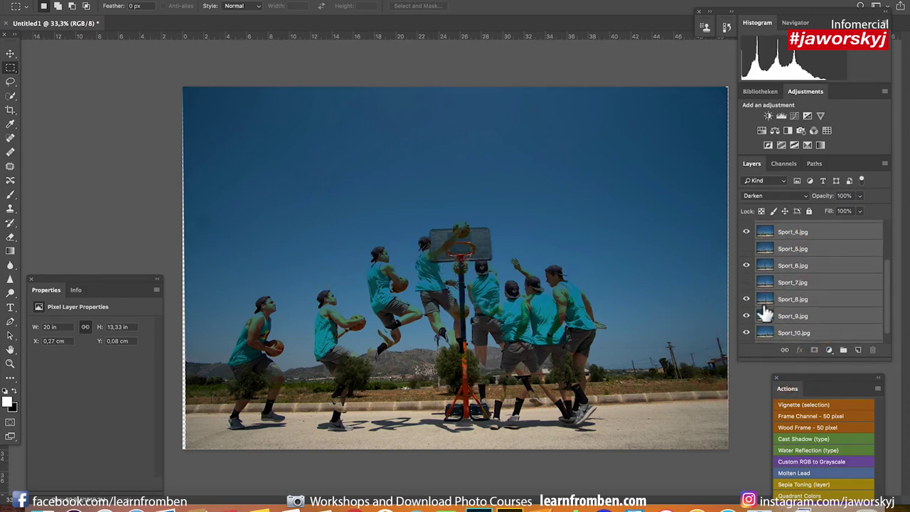
click(747, 319)
scroll(770, 300, down, 1)
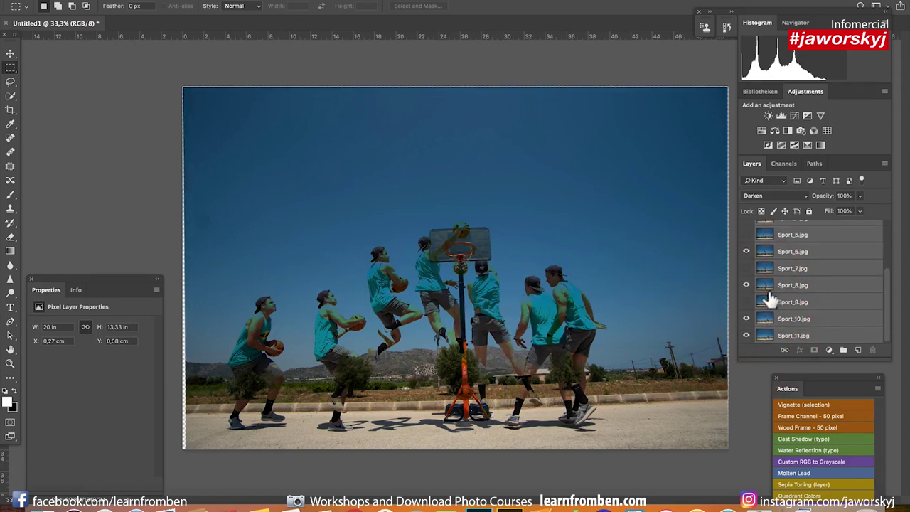
click(746, 336)
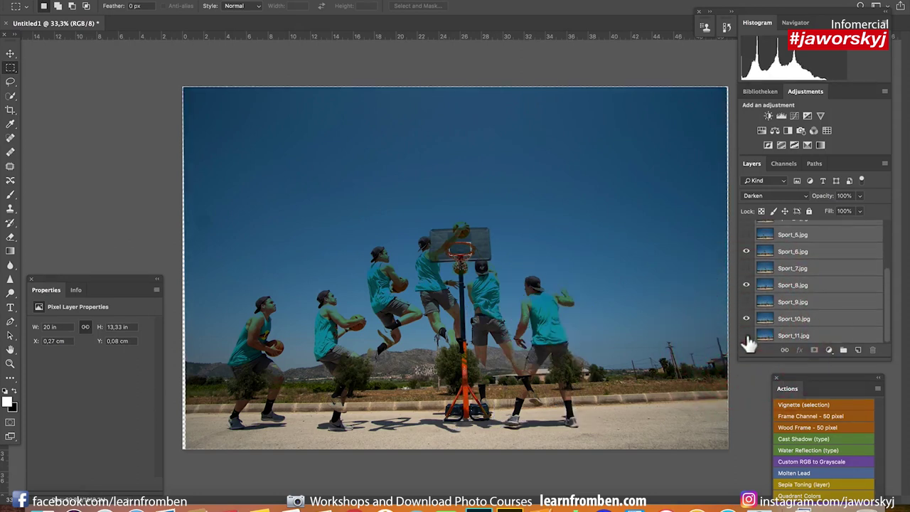
click(746, 318)
click(746, 335)
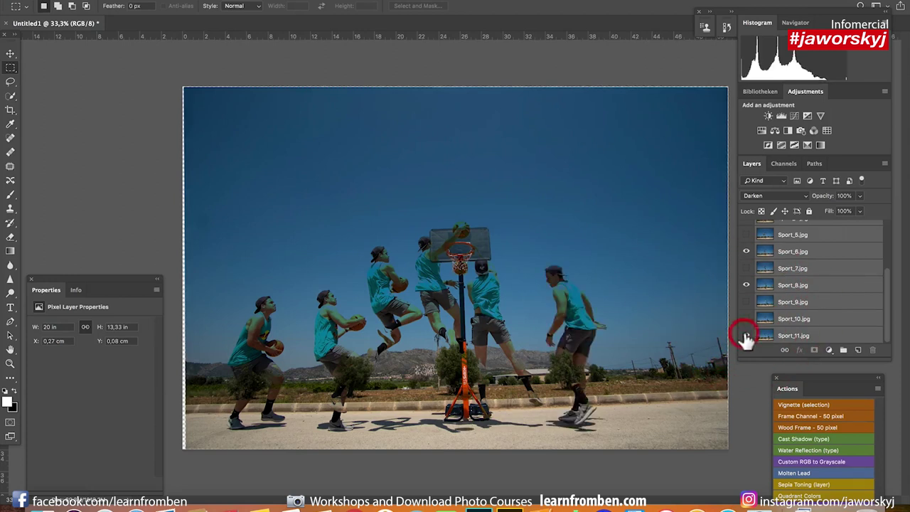
click(746, 336)
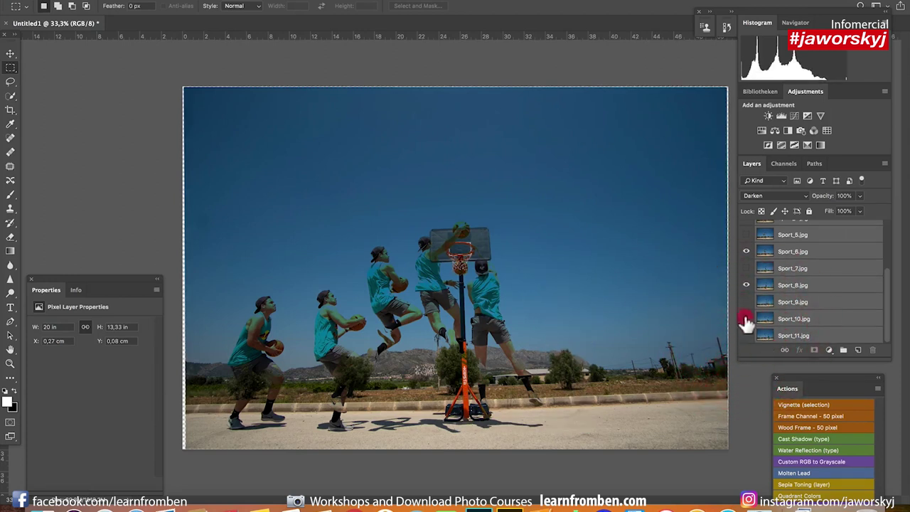
click(747, 318)
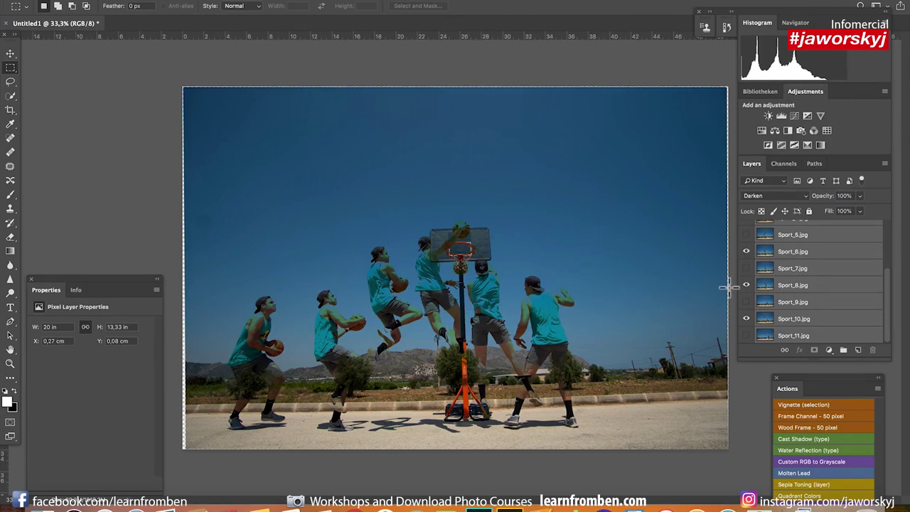
Delete the six hidden layers Sport_1.jpg, Sport_3.jpg, Sport_5.jpg, Sport_7.jpg, Sport_9.jpg and Sport_11.jpg.
scroll(829, 284, up, 3)
click(812, 248)
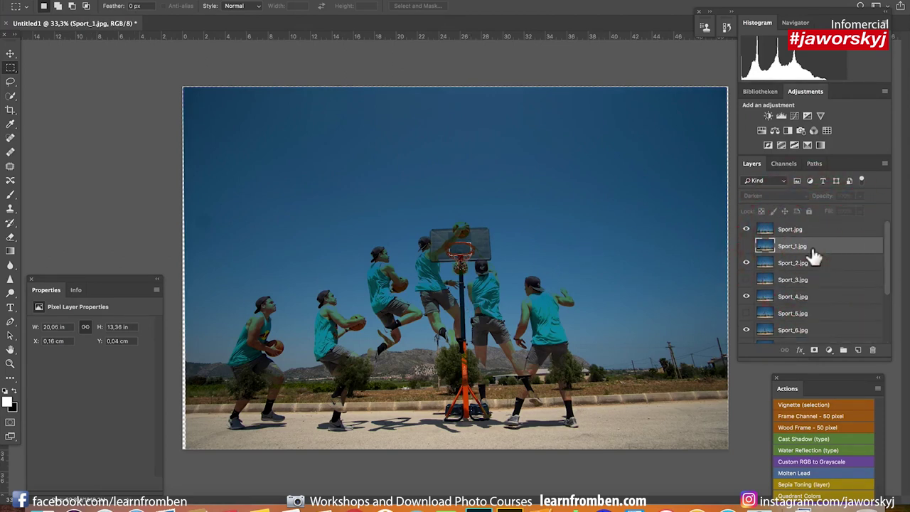
super+click(797, 281)
super+click(792, 313)
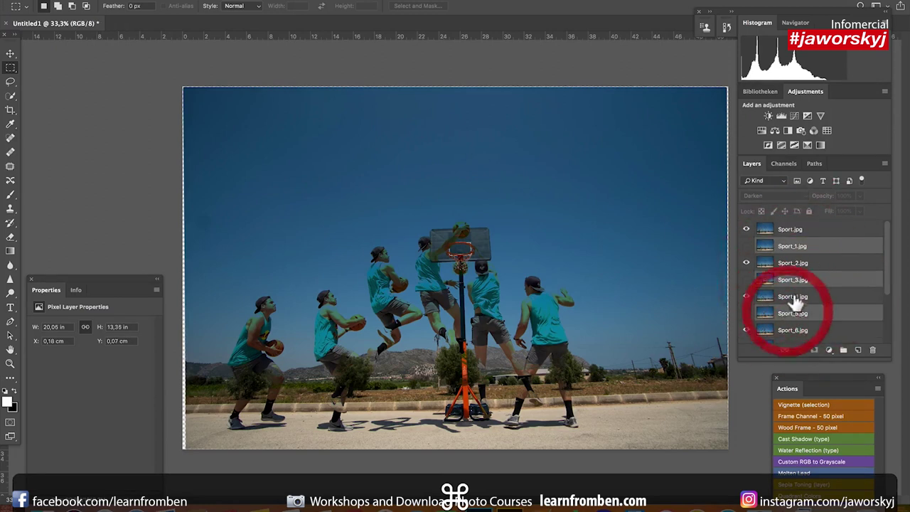
scroll(795, 302, down, 3)
super+click(797, 300)
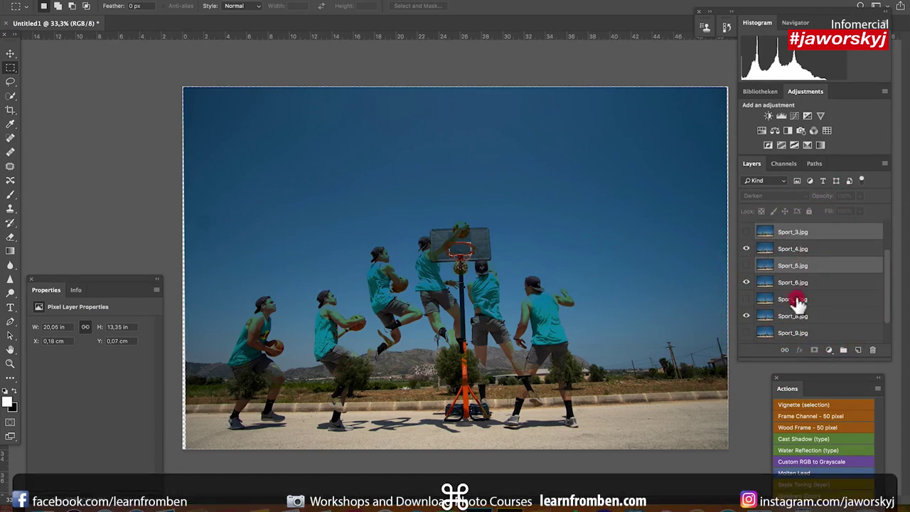
scroll(802, 279, up, 1)
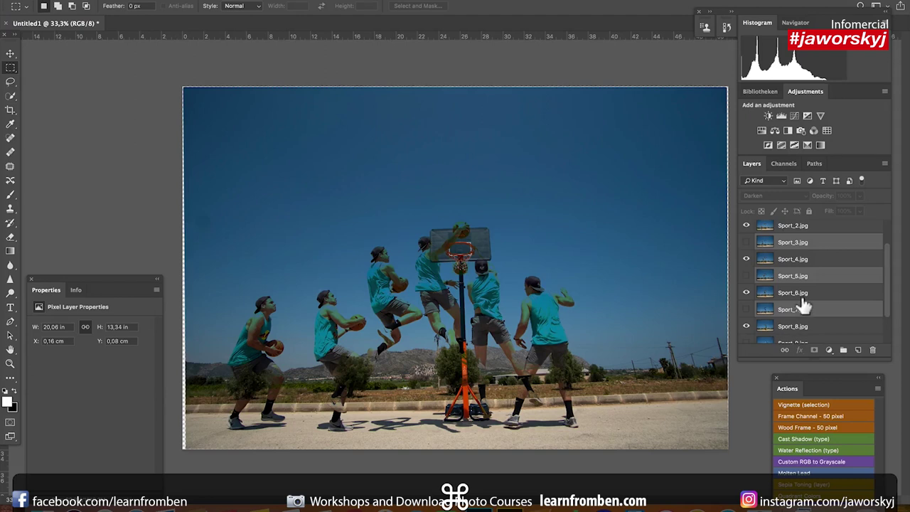
scroll(804, 304, down, 2)
super+click(797, 302)
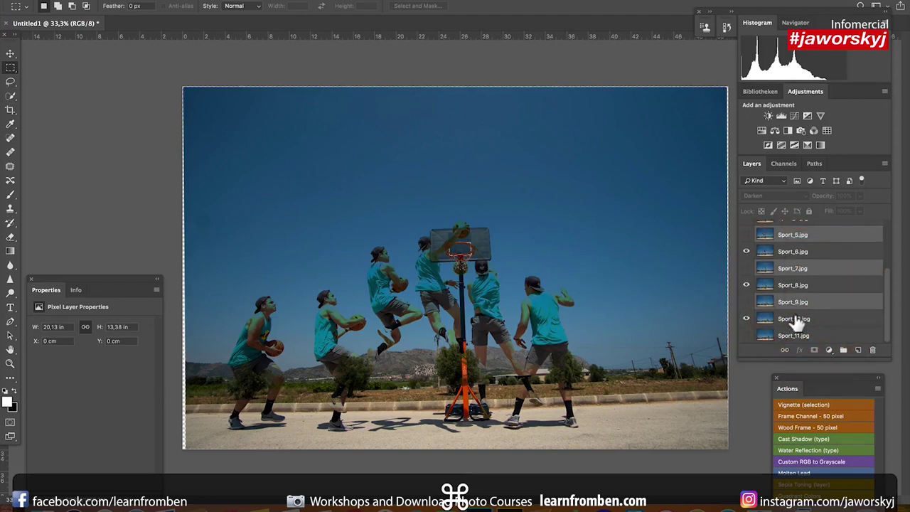
super+click(792, 337)
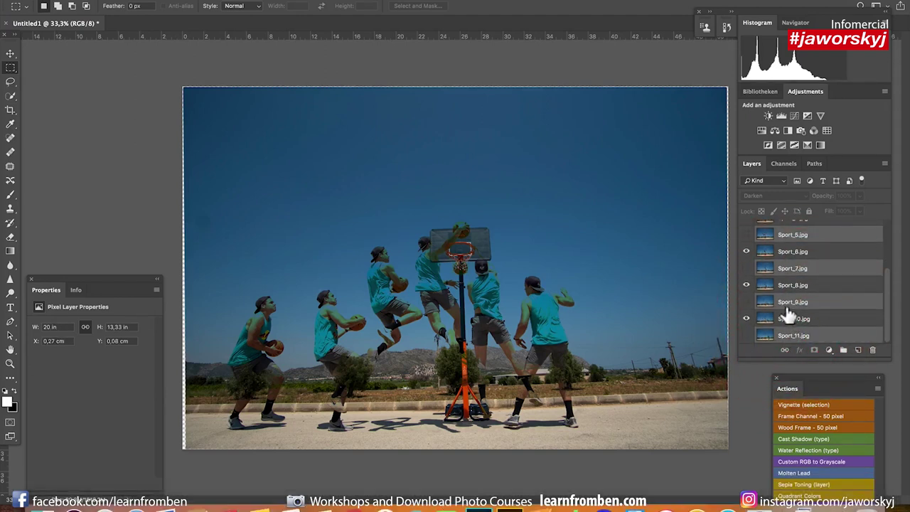
drag(786, 305, 872, 349)
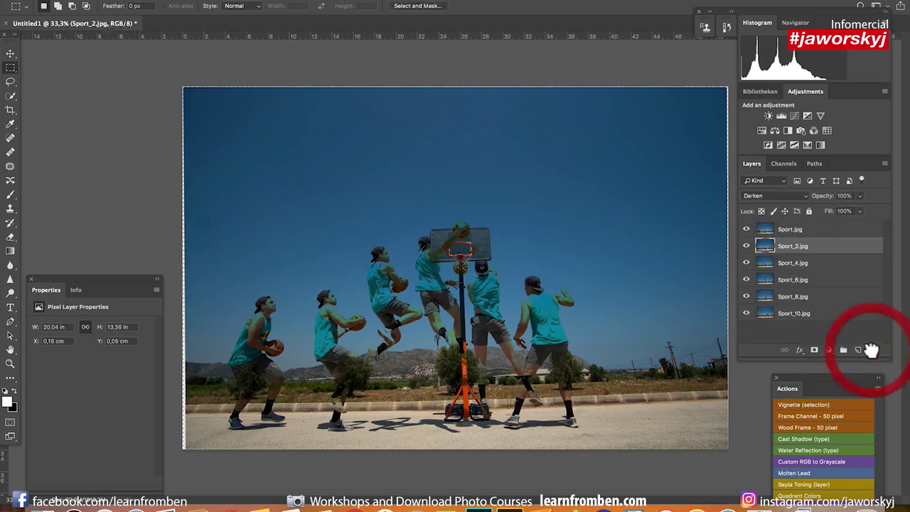
Reverse the order of the remaining layers so Sport_10.jpg is uppermost and Sport.jpg is lowest in the stack.
click(764, 229)
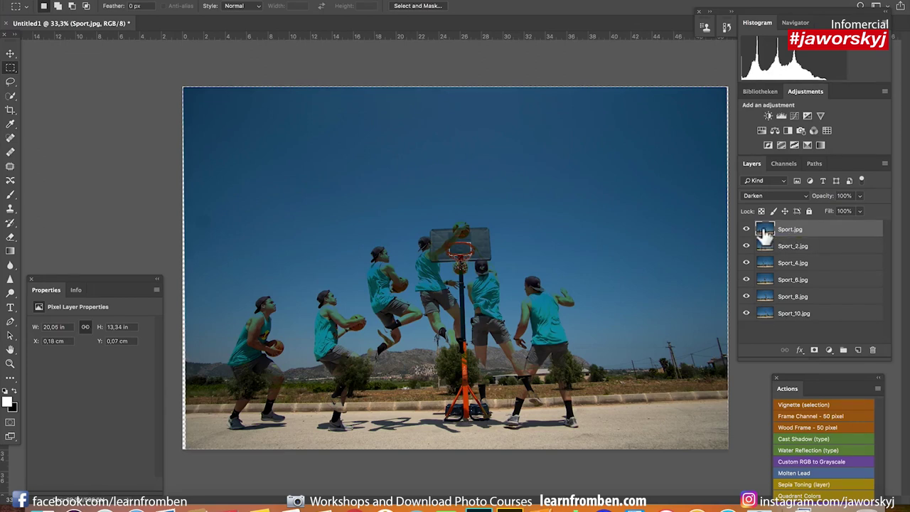
drag(763, 234, 768, 313)
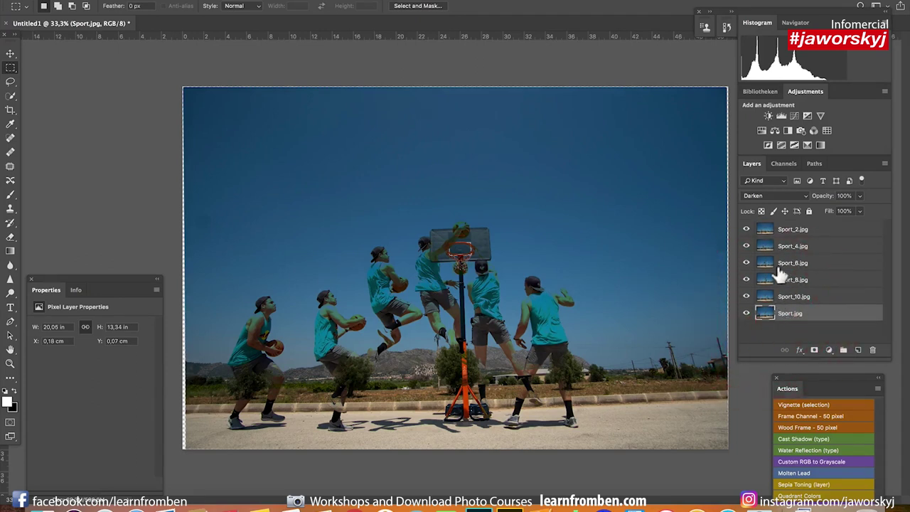
drag(768, 233, 766, 302)
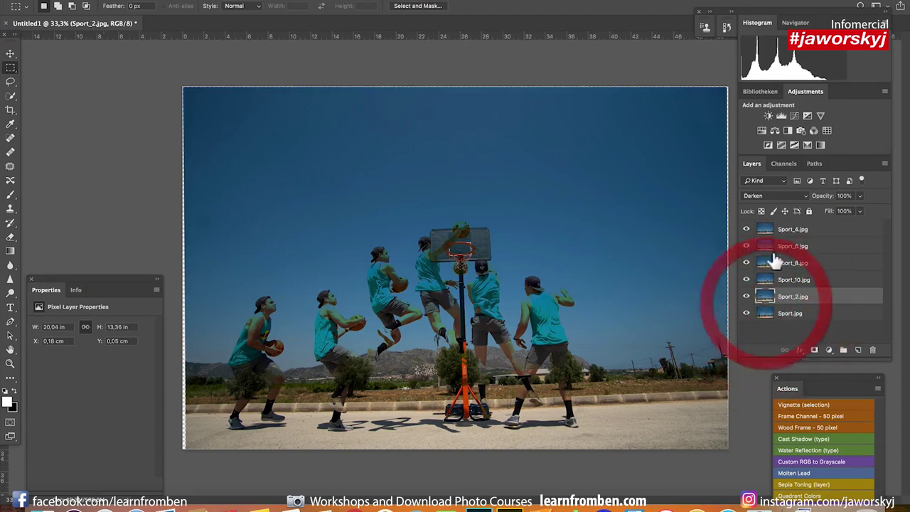
mouse_move(766, 235)
mouse_down()
mouse_move(761, 287)
mouse_move(764, 229)
mouse_move(763, 264)
mouse_move(764, 249)
mouse_up()
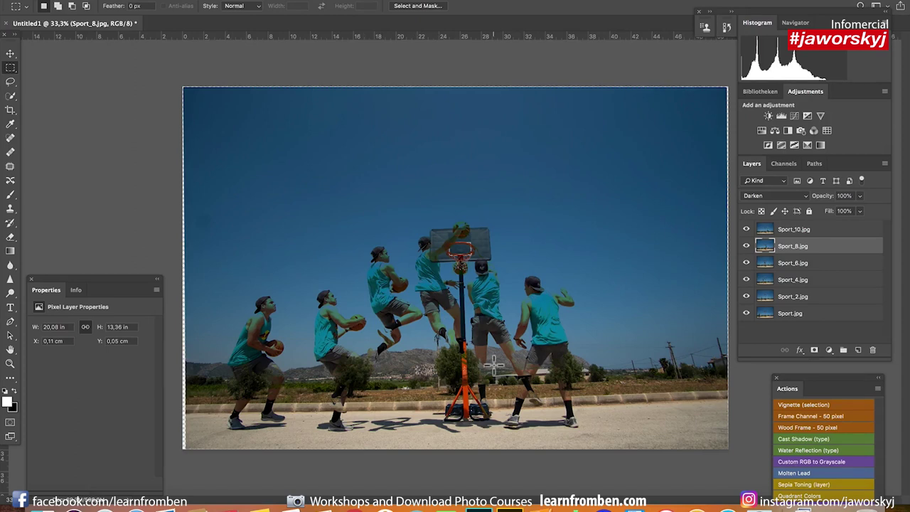
Set the blend mode of all six remaining layers to Normal and deselect them.
click(805, 230)
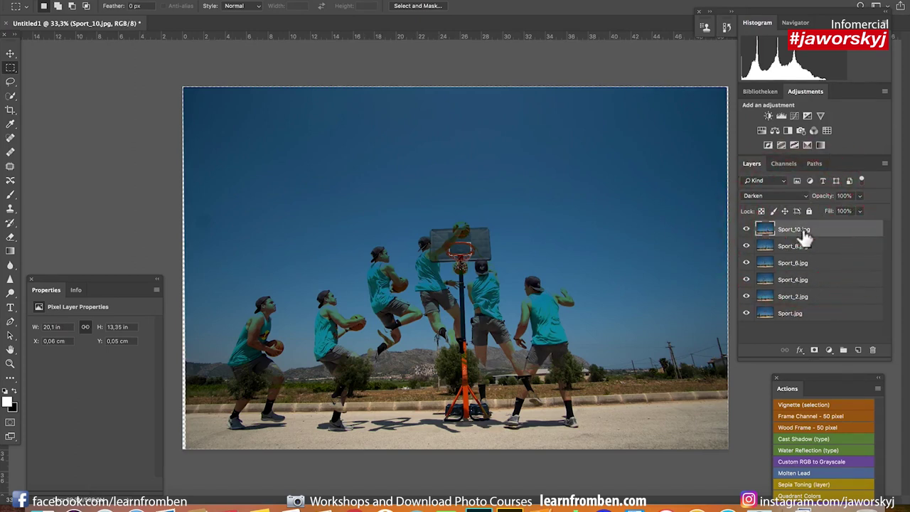
shift+click(787, 314)
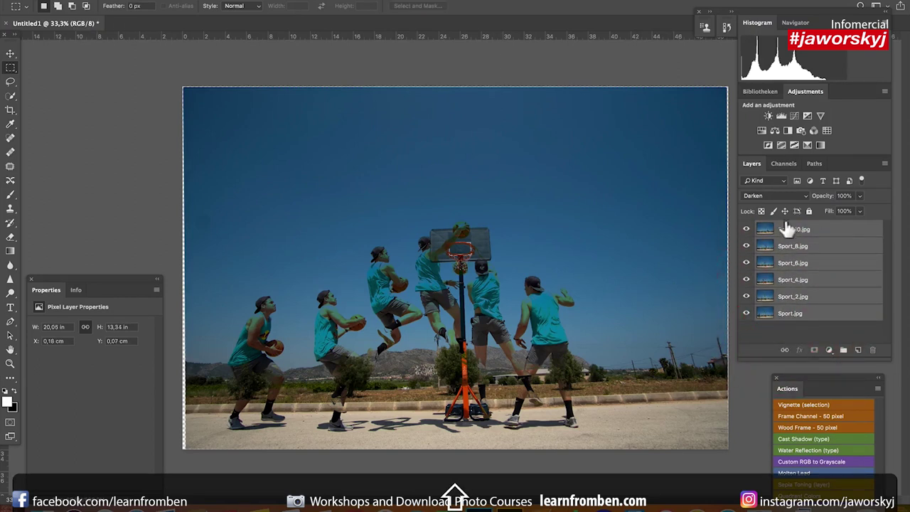
click(774, 196)
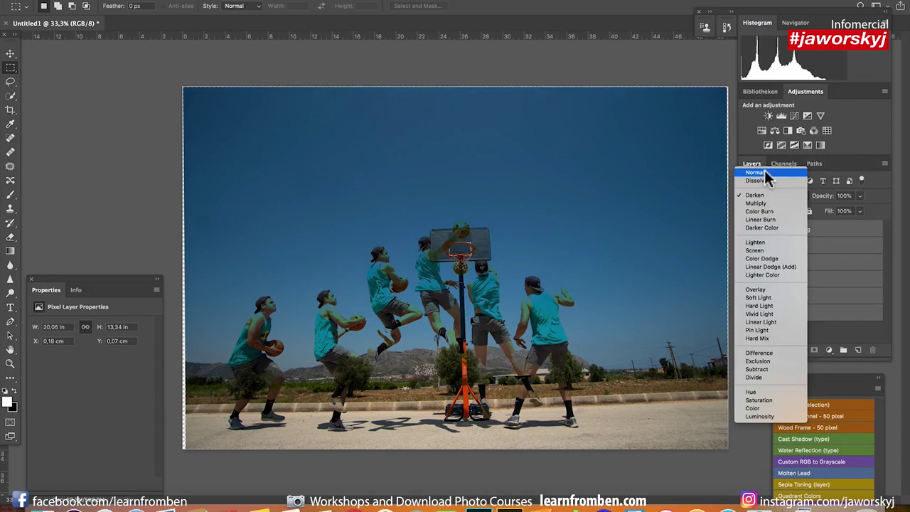
click(764, 172)
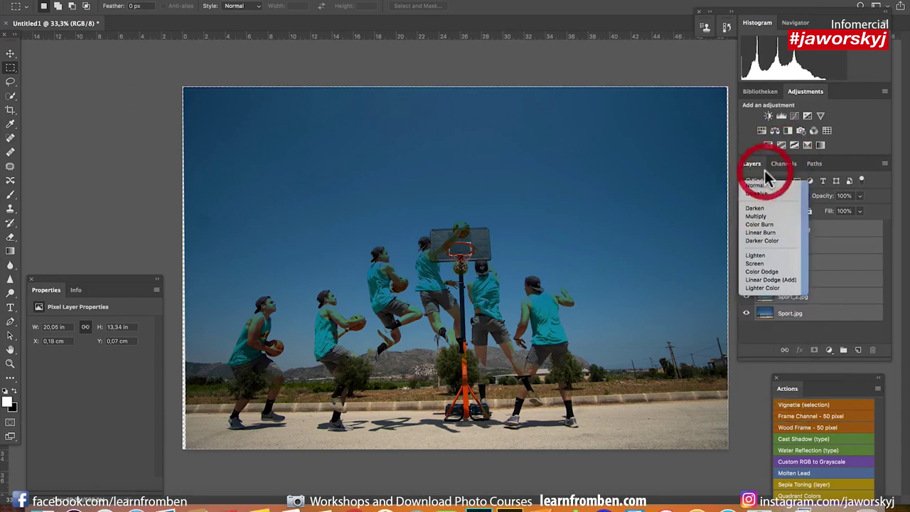
click(783, 331)
Compare Sport_10.jpg with the layer beneath it by switching its visibility off and on.
click(764, 230)
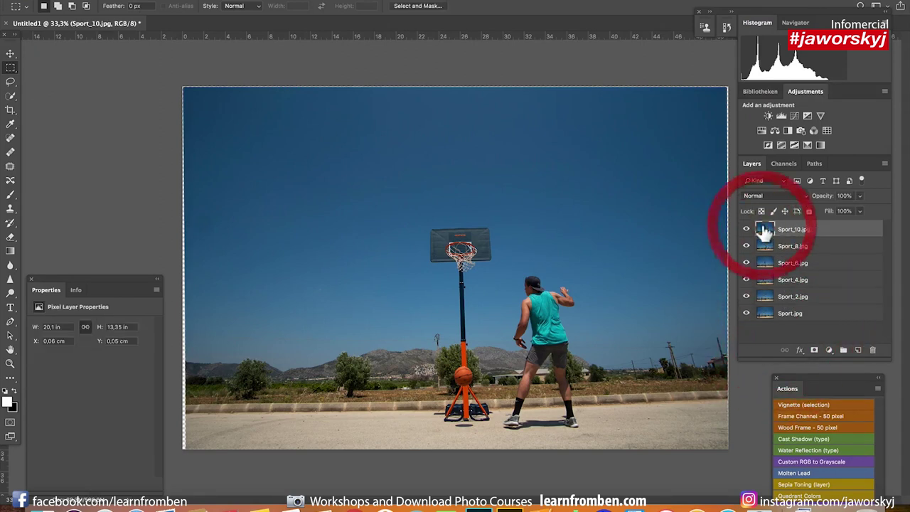
click(746, 230)
click(746, 229)
click(746, 229)
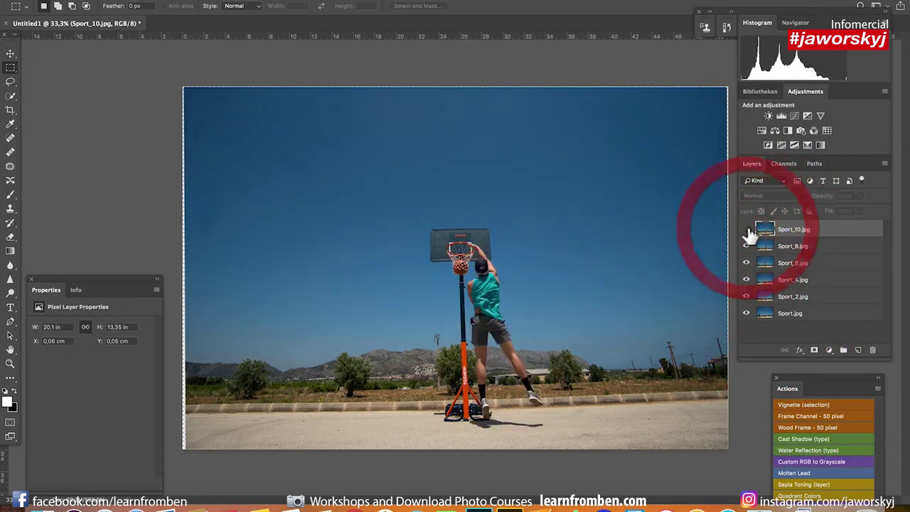
click(746, 230)
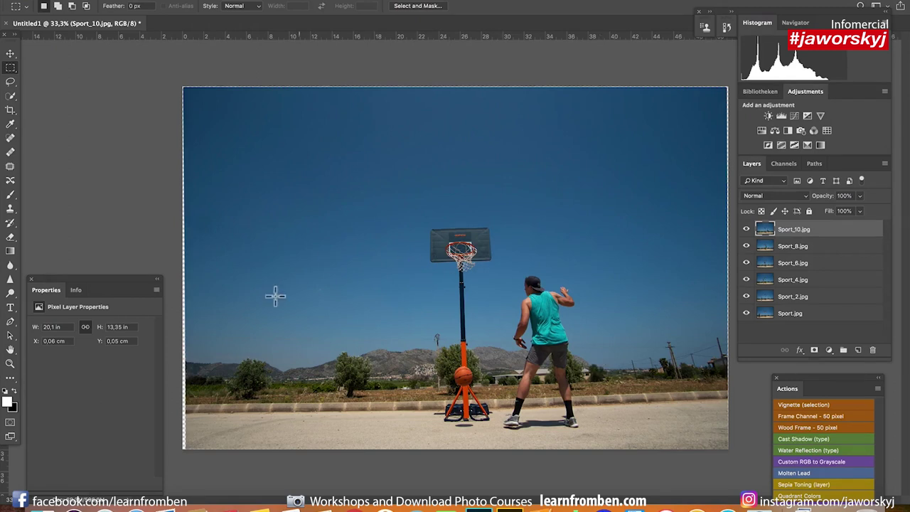
Add black layer masks that hide everything on layers Sport_10.jpg, Sport_8.jpg and Sport_6.jpg.
click(796, 297)
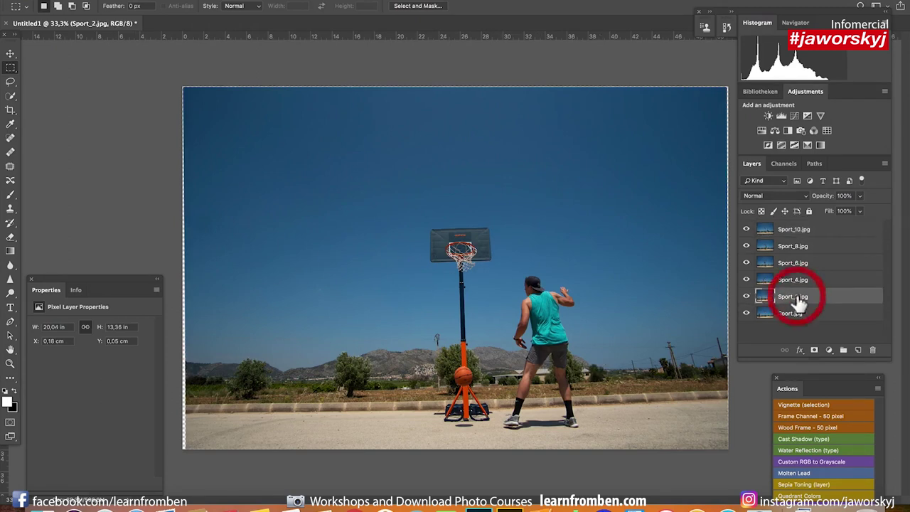
click(801, 233)
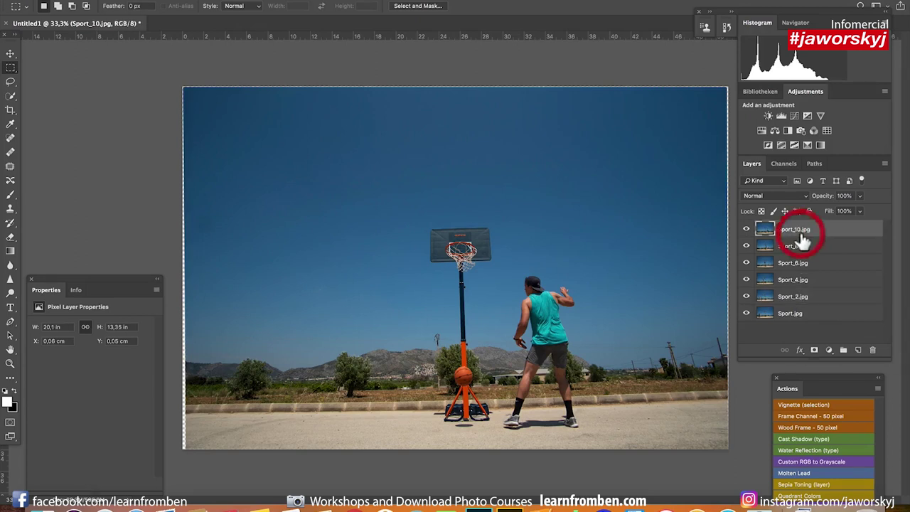
alt+click(814, 350)
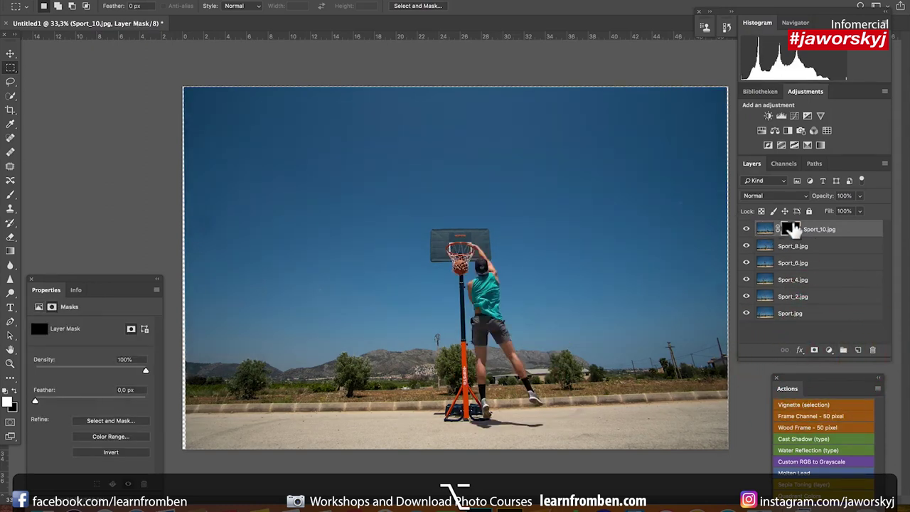
click(765, 248)
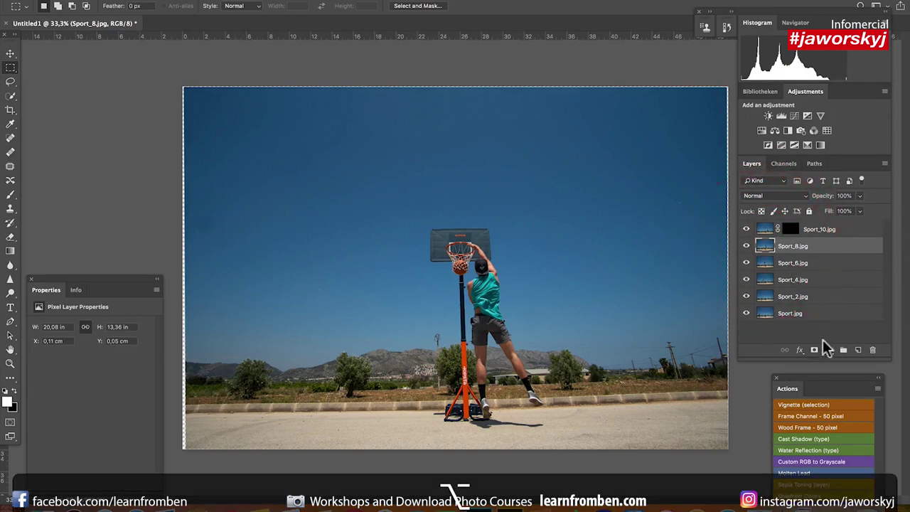
alt+click(814, 351)
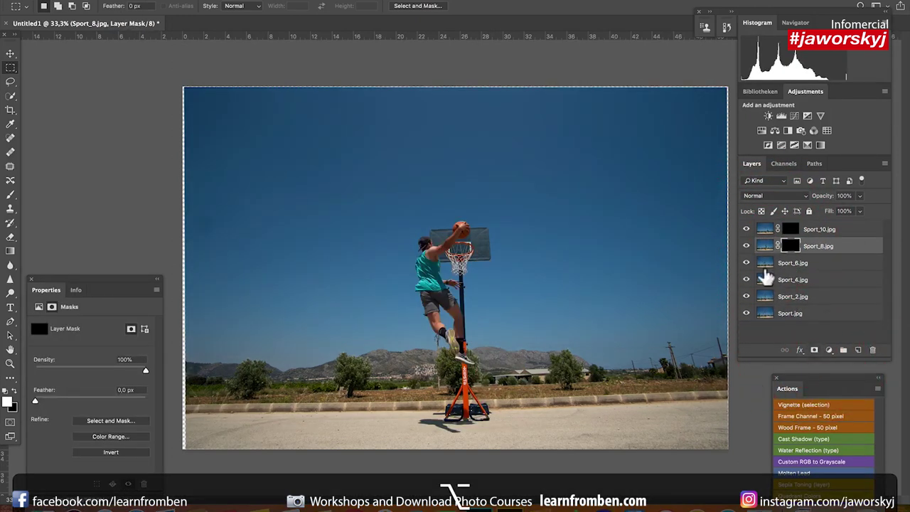
click(765, 263)
alt+click(814, 350)
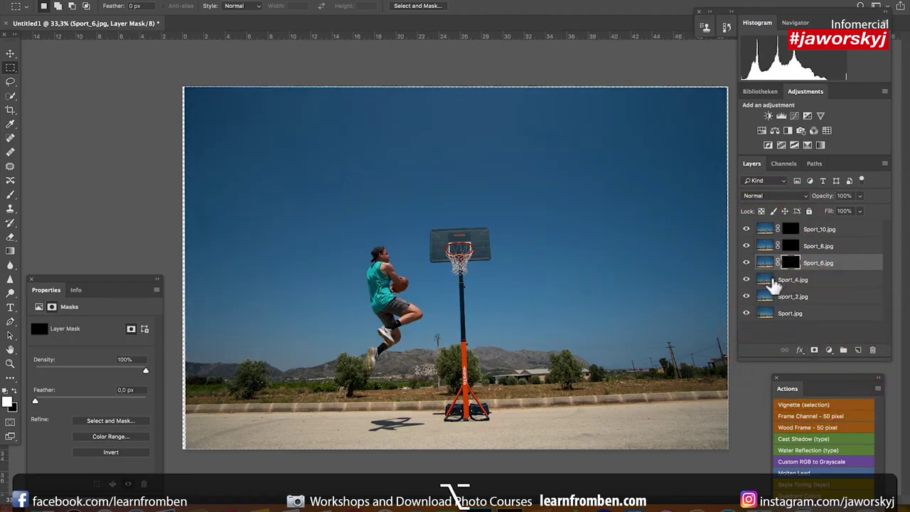
Add black layer masks to Sport_4.jpg and Sport_2.jpg, undoing the extra vector mask on Sport_4.jpg.
click(765, 279)
alt+click(814, 350)
alt+click(814, 350)
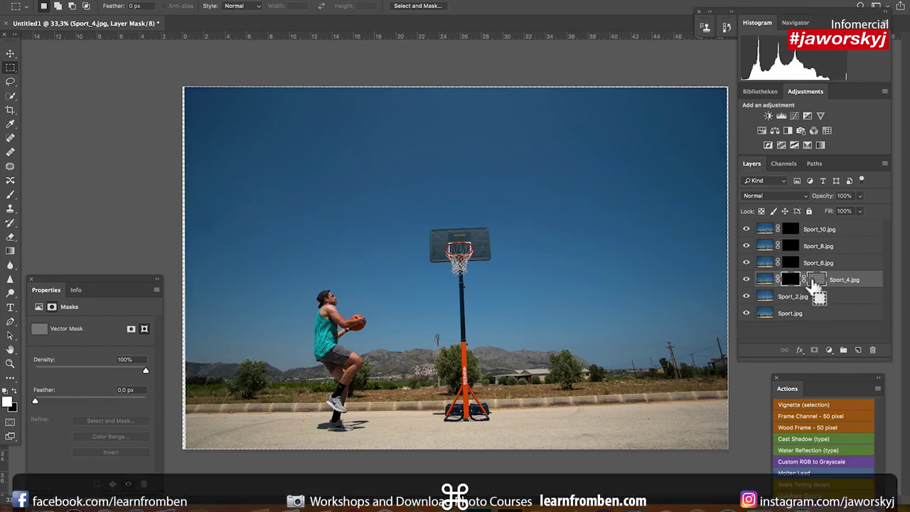
key(super+z)
click(762, 297)
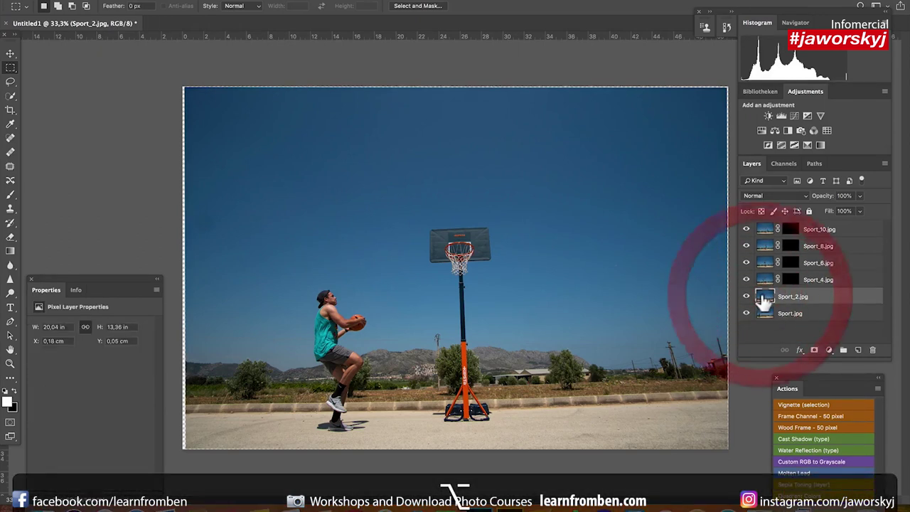
alt+click(814, 351)
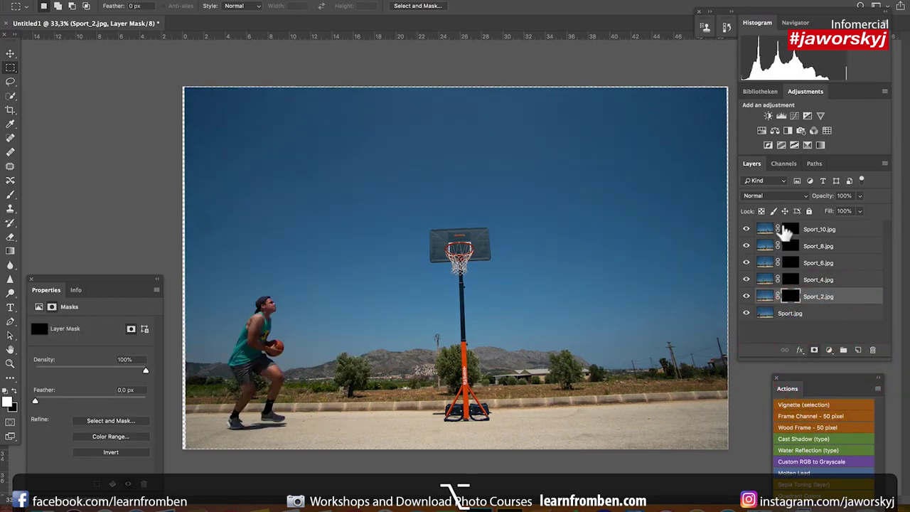
Check the unmasked base layer Sport.jpg by switching its visibility off and on.
click(765, 316)
click(746, 314)
click(745, 313)
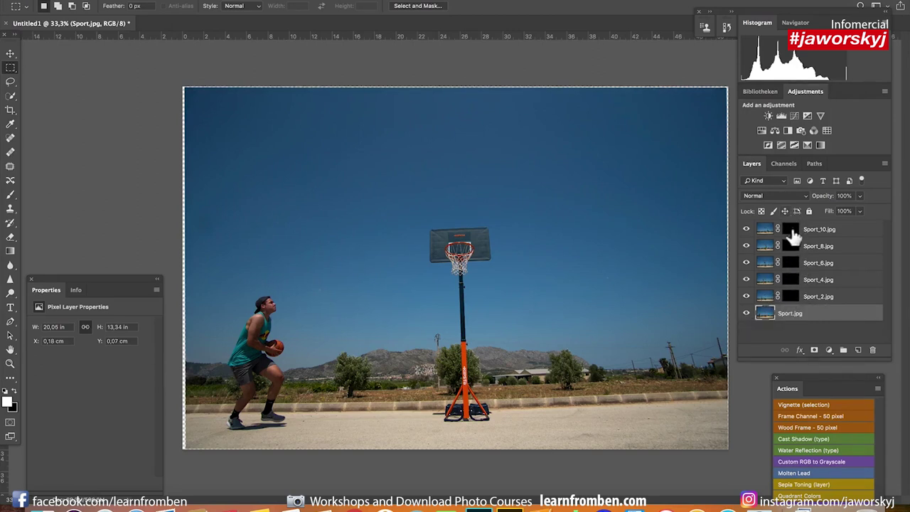
Target the Sport_2.jpg layer mask and set up a white Brush of 122 px with a fairly hard edge.
click(790, 299)
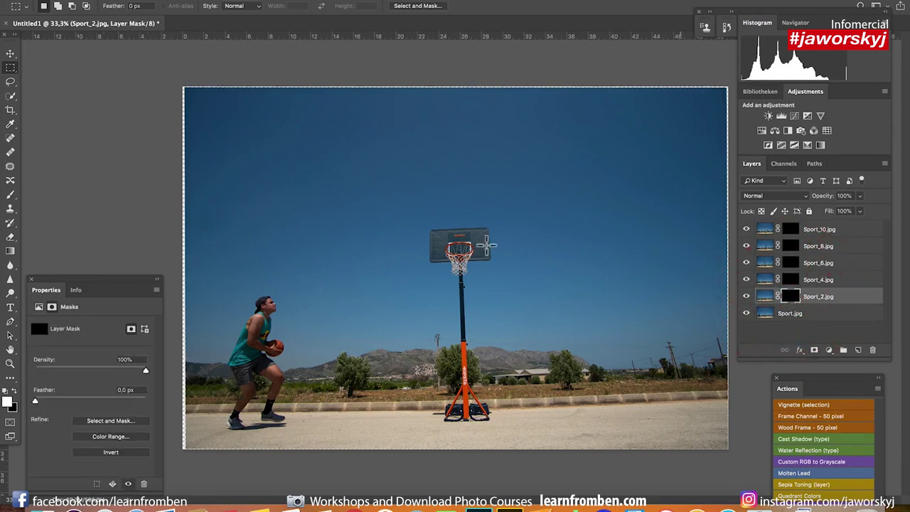
click(10, 194)
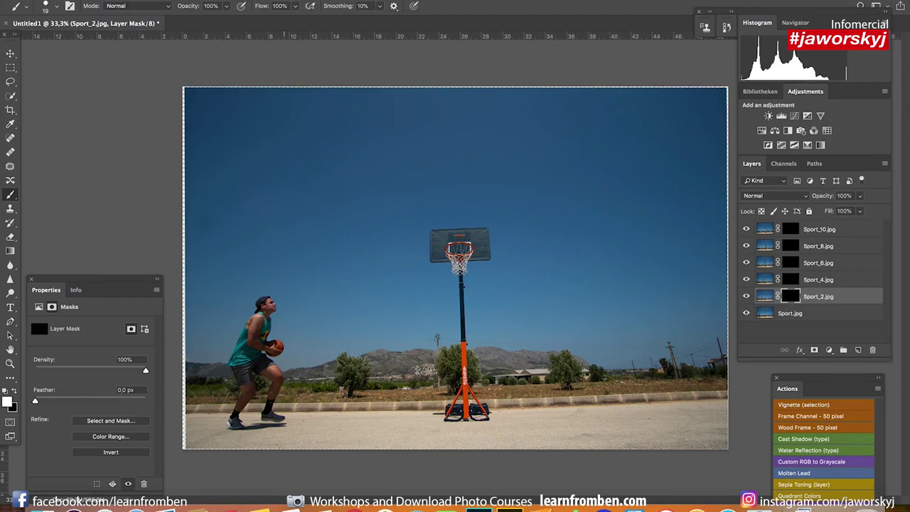
alt+scroll(289, 312, up, 5)
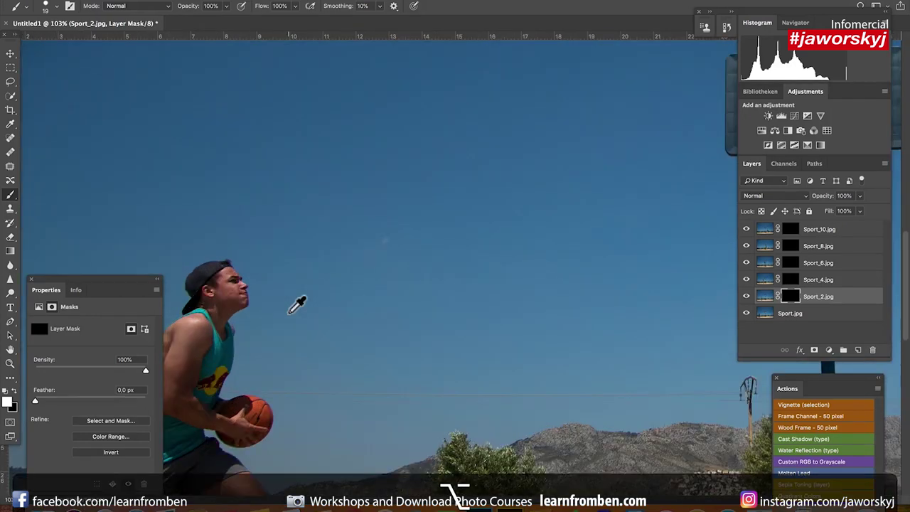
alt+scroll(289, 312, down, 2)
scroll(334, 301, down, 5)
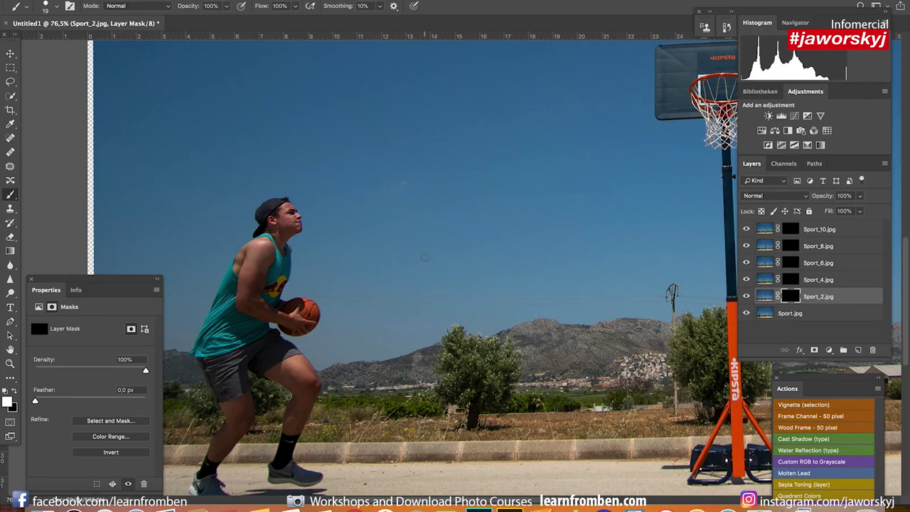
right_click(425, 257)
drag(504, 301, 531, 307)
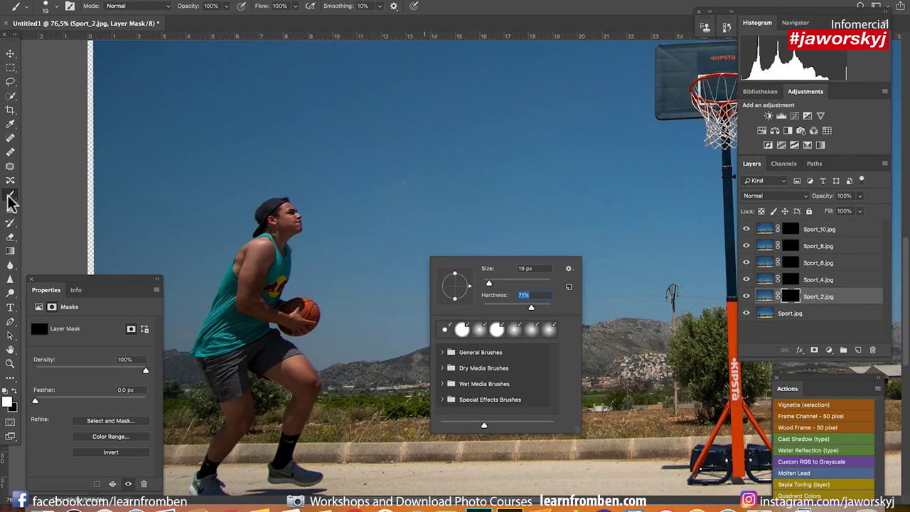
drag(489, 304, 538, 308)
Paint white on the Sport_2.jpg mask to reveal the second player with ball, legs, shoes and ground shadow.
mouse_move(390, 211)
mouse_down()
mouse_move(405, 282)
mouse_move(439, 214)
mouse_move(419, 214)
mouse_move(410, 229)
mouse_move(413, 196)
mouse_move(432, 204)
mouse_move(420, 190)
mouse_move(446, 266)
mouse_move(451, 255)
mouse_move(470, 263)
mouse_move(493, 240)
mouse_move(482, 250)
mouse_move(486, 259)
mouse_move(500, 254)
mouse_move(497, 266)
mouse_move(452, 279)
mouse_move(441, 270)
mouse_move(414, 292)
mouse_move(413, 304)
mouse_move(449, 279)
mouse_move(427, 314)
mouse_move(444, 291)
mouse_move(418, 313)
mouse_move(404, 262)
mouse_move(390, 300)
mouse_move(420, 328)
mouse_move(438, 320)
mouse_move(438, 344)
mouse_move(461, 343)
mouse_move(475, 363)
mouse_move(457, 342)
mouse_move(471, 337)
mouse_move(463, 403)
mouse_move(461, 349)
mouse_move(429, 362)
mouse_move(396, 327)
mouse_move(402, 293)
mouse_move(394, 306)
mouse_move(419, 345)
mouse_up()
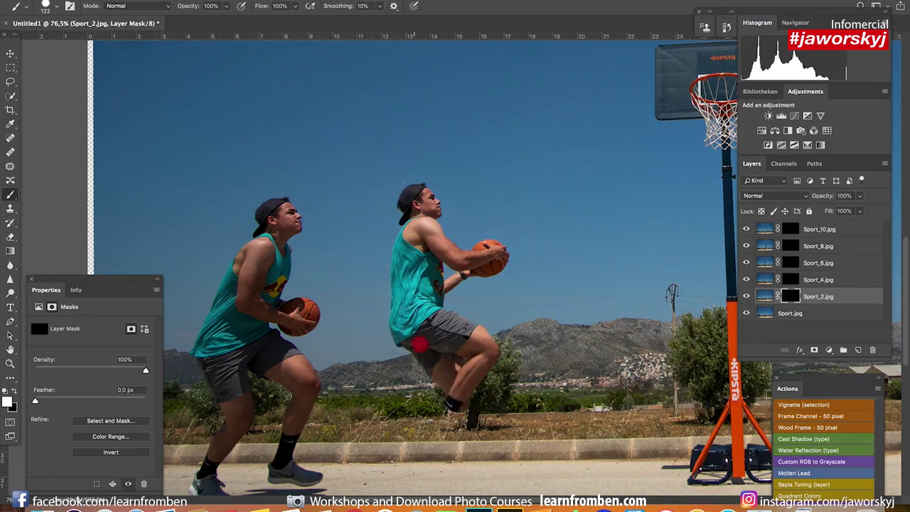
mouse_move(446, 388)
mouse_down()
mouse_move(435, 460)
mouse_move(455, 442)
mouse_move(466, 469)
mouse_move(469, 420)
mouse_up()
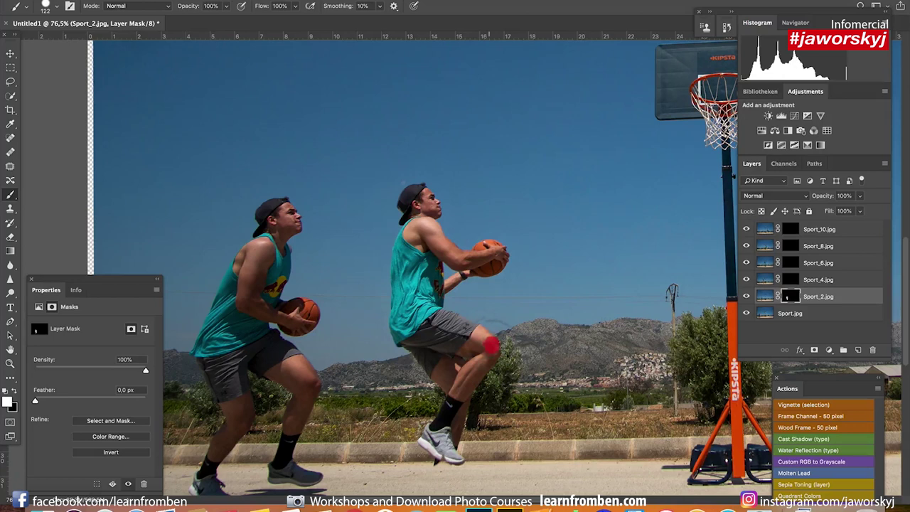
drag(489, 324, 469, 185)
mouse_move(420, 325)
mouse_down()
mouse_move(424, 348)
mouse_move(402, 347)
mouse_move(451, 360)
mouse_move(368, 354)
mouse_move(506, 358)
mouse_move(471, 349)
mouse_up()
scroll(471, 349, up, 5)
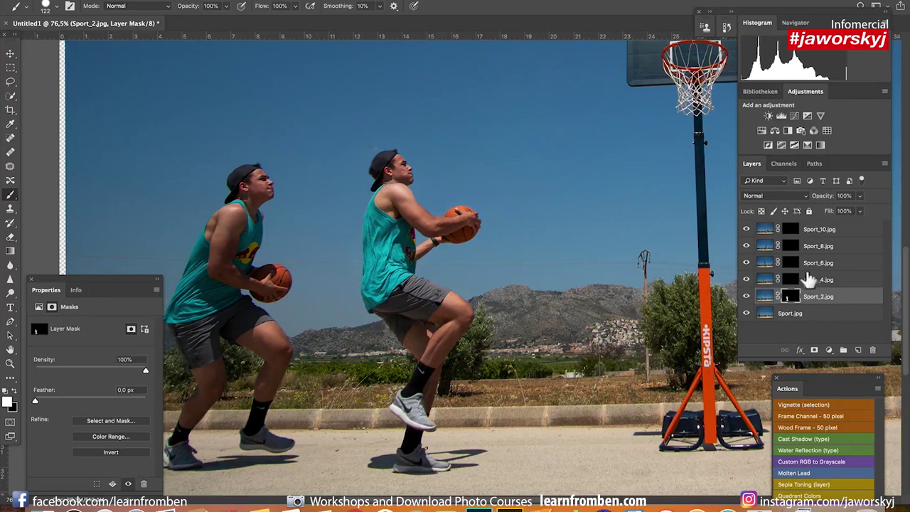
Paint white on the Sport_4.jpg layer mask to reveal the jumping player from head and ball down to both shoes.
click(790, 279)
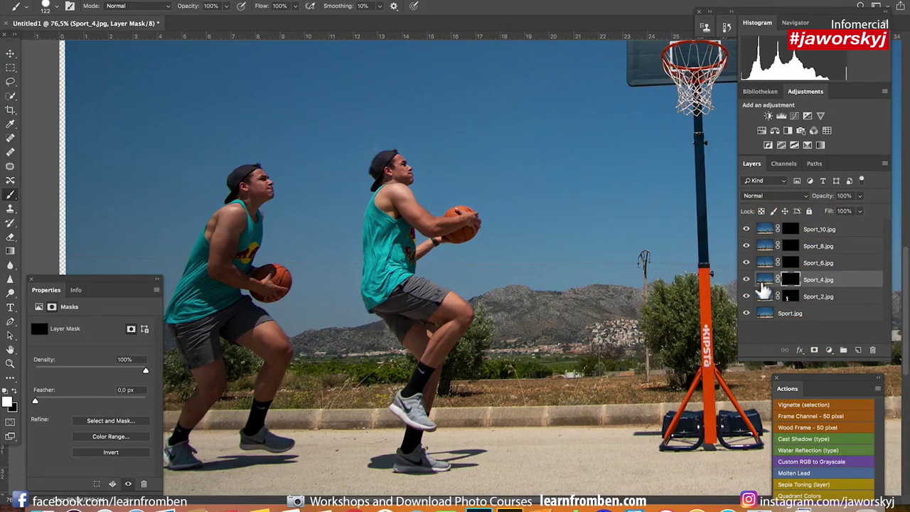
click(763, 284)
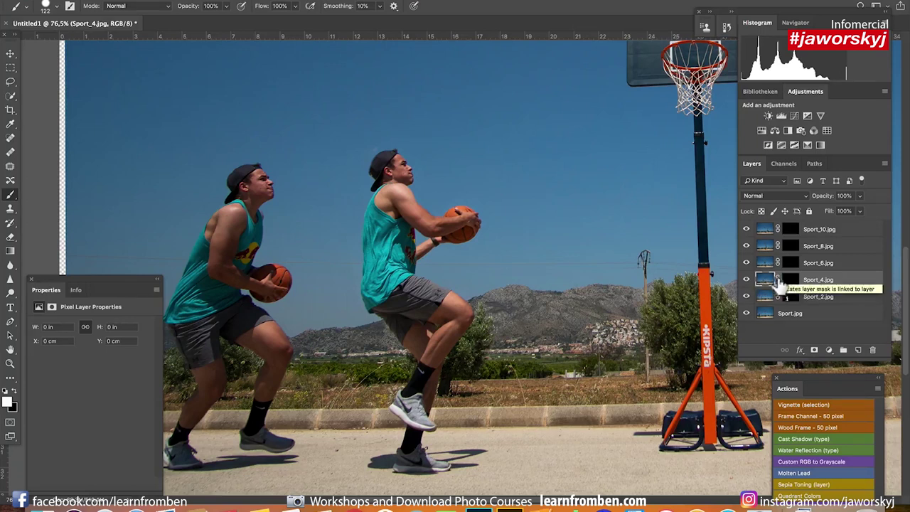
click(791, 281)
scroll(461, 268, right, 2)
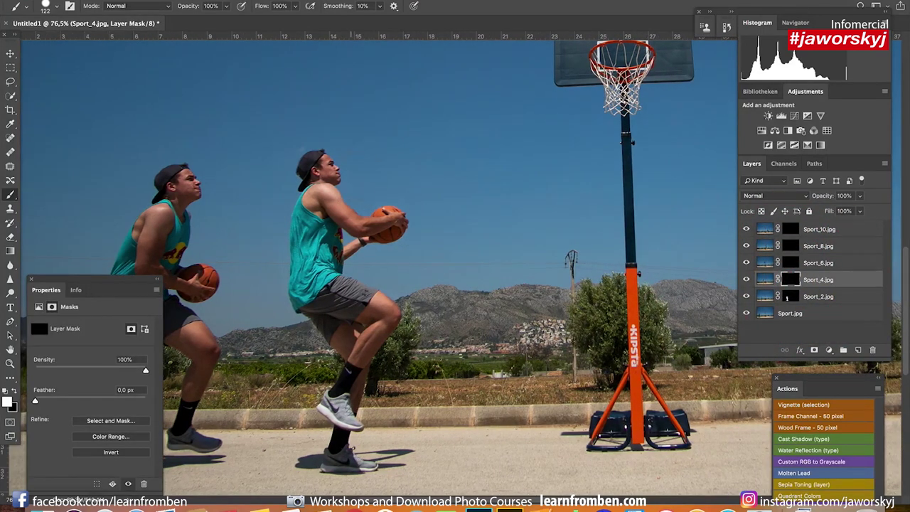
drag(435, 242, 393, 306)
mouse_move(427, 206)
mouse_down()
mouse_move(411, 185)
mouse_move(406, 164)
mouse_move(389, 155)
mouse_move(393, 140)
mouse_move(423, 161)
mouse_move(410, 136)
mouse_move(391, 133)
mouse_move(386, 147)
mouse_move(391, 122)
mouse_move(409, 137)
mouse_move(402, 116)
mouse_move(386, 147)
mouse_move(379, 140)
mouse_move(392, 181)
mouse_move(414, 154)
mouse_move(447, 195)
mouse_move(438, 231)
mouse_move(406, 226)
mouse_up()
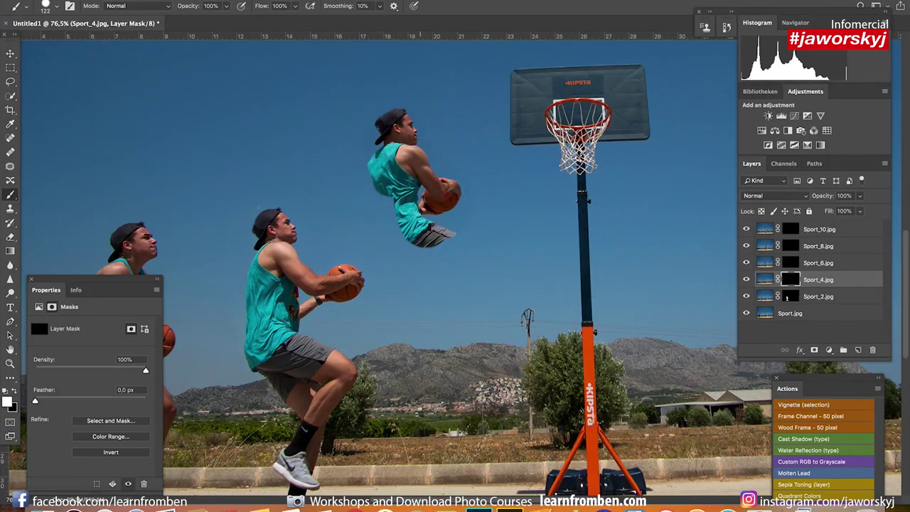
mouse_move(418, 133)
mouse_down()
mouse_move(392, 115)
mouse_move(395, 106)
mouse_move(378, 125)
mouse_move(379, 178)
mouse_move(371, 191)
mouse_move(372, 163)
mouse_move(366, 190)
mouse_move(374, 177)
mouse_move(399, 237)
mouse_move(374, 219)
mouse_move(406, 270)
mouse_move(429, 254)
mouse_move(468, 250)
mouse_move(459, 234)
mouse_move(455, 249)
mouse_move(487, 262)
mouse_move(477, 286)
mouse_move(459, 268)
mouse_move(457, 277)
mouse_move(417, 273)
mouse_move(407, 282)
mouse_move(378, 225)
mouse_move(377, 187)
mouse_move(417, 316)
mouse_move(412, 283)
mouse_move(398, 309)
mouse_move(394, 291)
mouse_move(397, 298)
mouse_move(431, 280)
mouse_move(428, 309)
mouse_move(457, 289)
mouse_move(421, 337)
mouse_move(430, 329)
mouse_move(410, 331)
mouse_move(402, 353)
mouse_move(383, 345)
mouse_move(387, 378)
mouse_move(370, 353)
mouse_up()
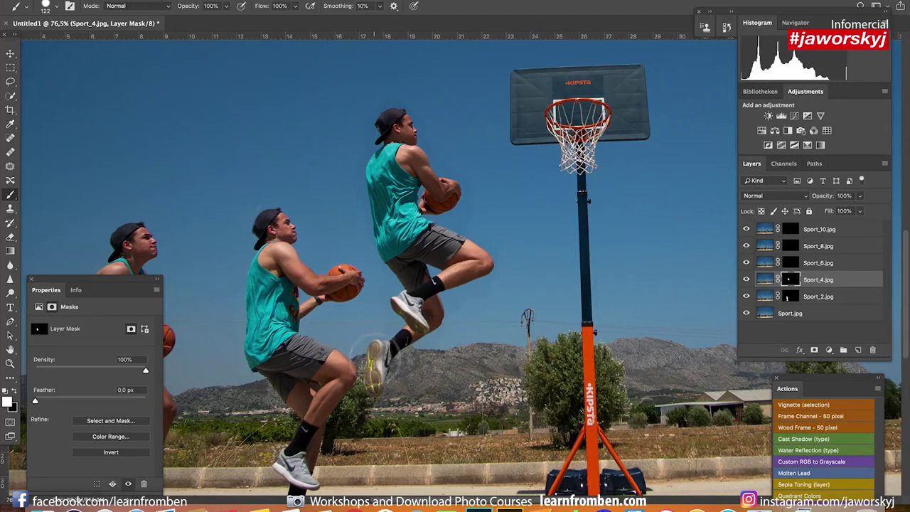
right_click(352, 385)
mouse_move(351, 385)
mouse_down()
mouse_move(335, 372)
mouse_move(348, 373)
mouse_move(325, 382)
mouse_move(340, 363)
mouse_up()
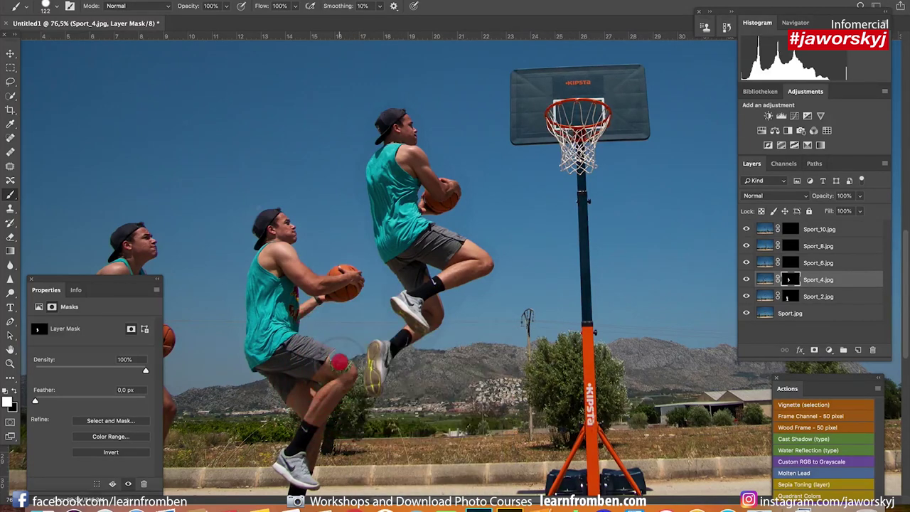
key(super+z)
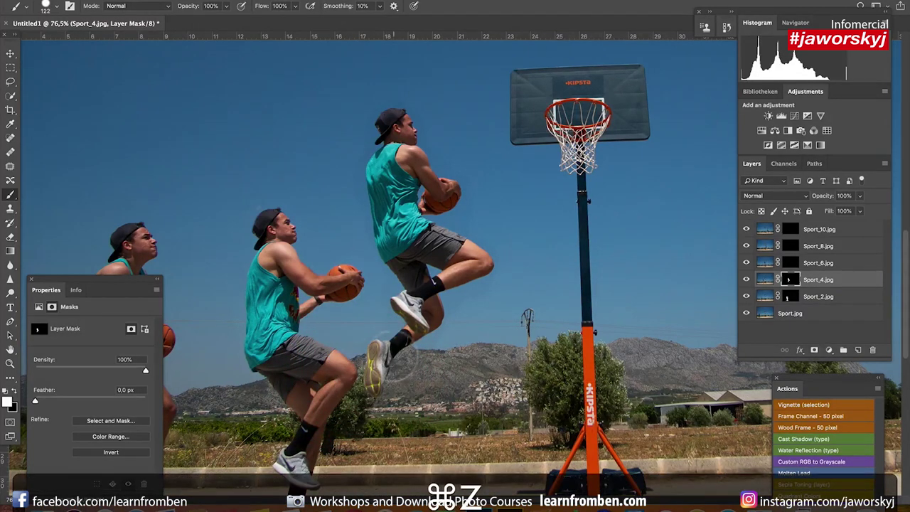
Reveal the jumping player's ground shadow on the Sport_4.jpg mask, painting black where it cuts into the second player's shadow.
scroll(389, 359, up, 5)
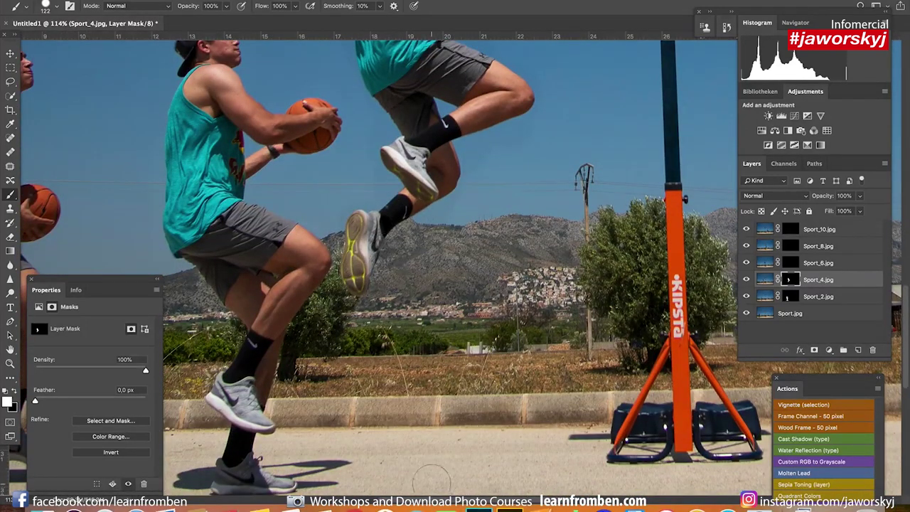
scroll(431, 478, down, 3)
mouse_move(420, 386)
mouse_down()
mouse_move(377, 402)
mouse_move(366, 377)
mouse_move(434, 373)
mouse_move(476, 359)
mouse_move(534, 385)
mouse_up()
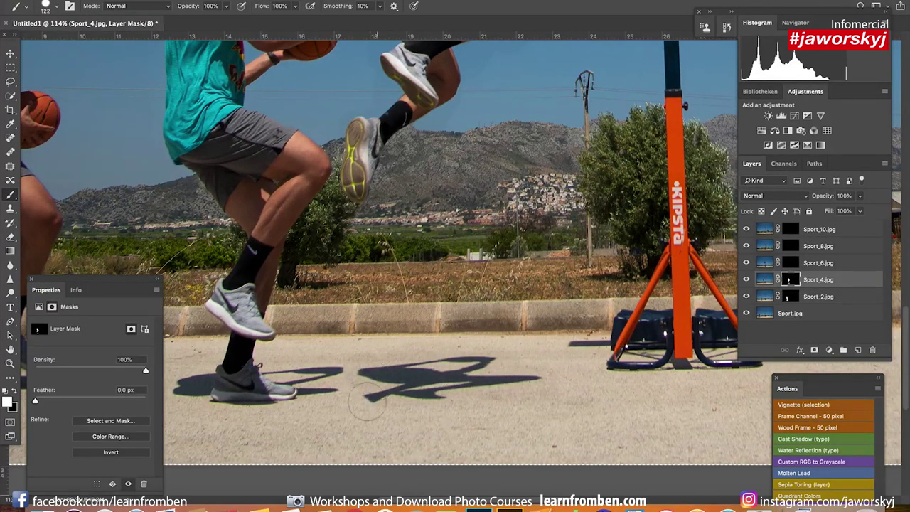
key(x)
click(326, 355)
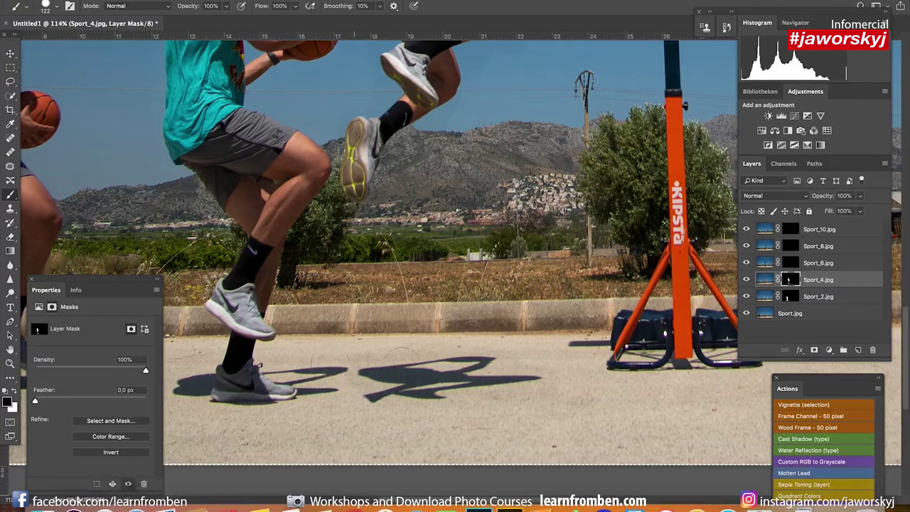
Soften the black mask brush to 0% hardness and reduce its size to 108 px.
scroll(428, 250, up, 1)
scroll(429, 251, up, 5)
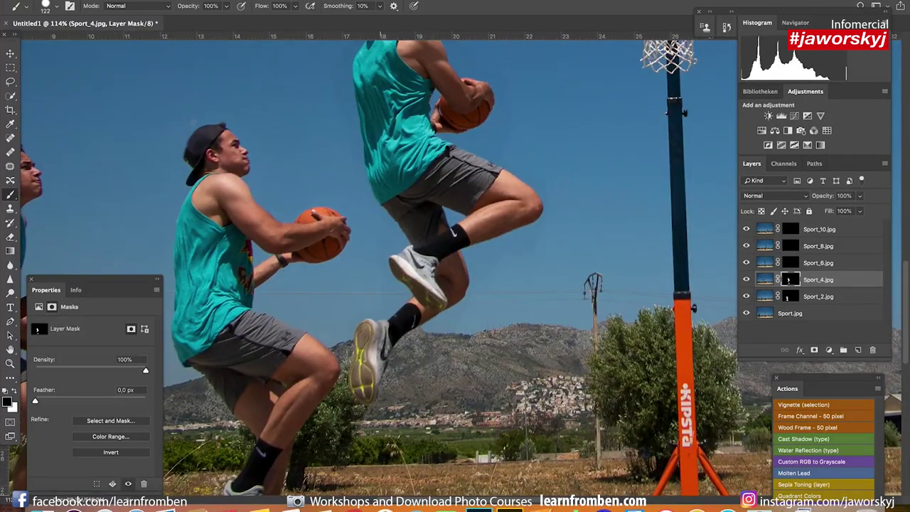
scroll(370, 239, up, 3)
scroll(370, 239, left, 2)
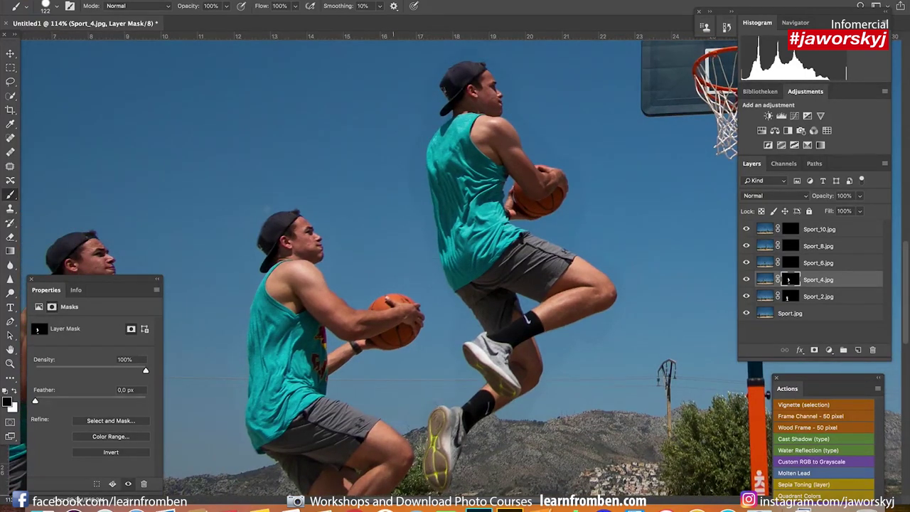
right_click(391, 223)
drag(457, 270, 381, 268)
drag(488, 269, 440, 265)
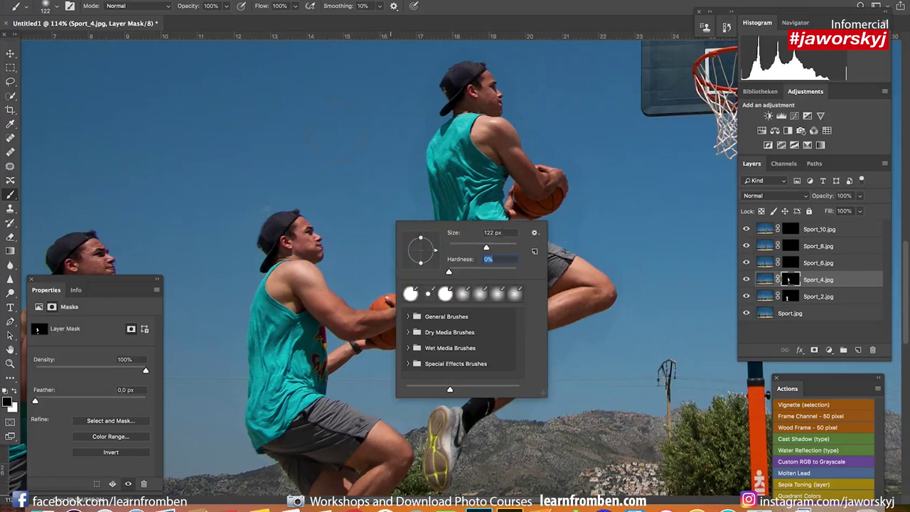
key(Return)
mouse_move(275, 147)
mouse_down()
mouse_move(325, 157)
mouse_move(260, 155)
mouse_up()
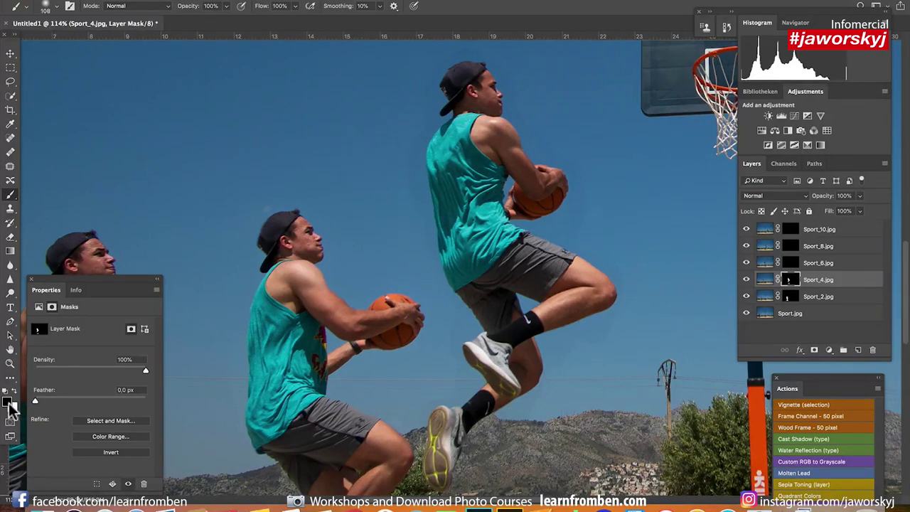
Clean up the Sport_4.jpg mask edges around the jumping player's head, back, ball, legs and shoes with the soft black brush.
scroll(456, 268, up, 5)
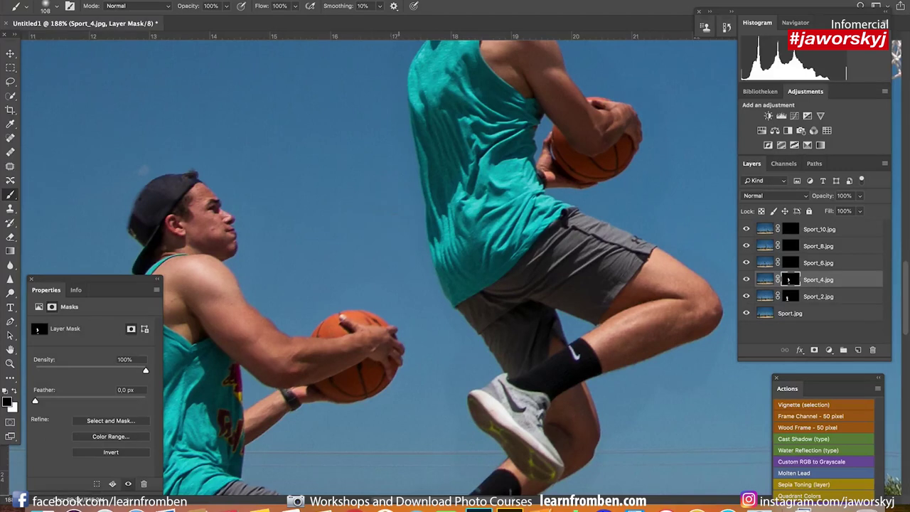
scroll(387, 268, up, 5)
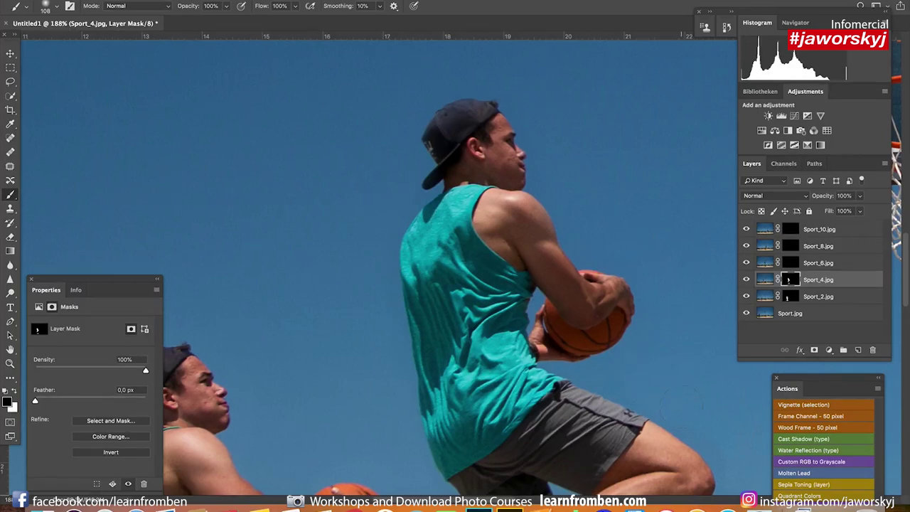
scroll(682, 407, right, 5)
scroll(682, 407, down, 2)
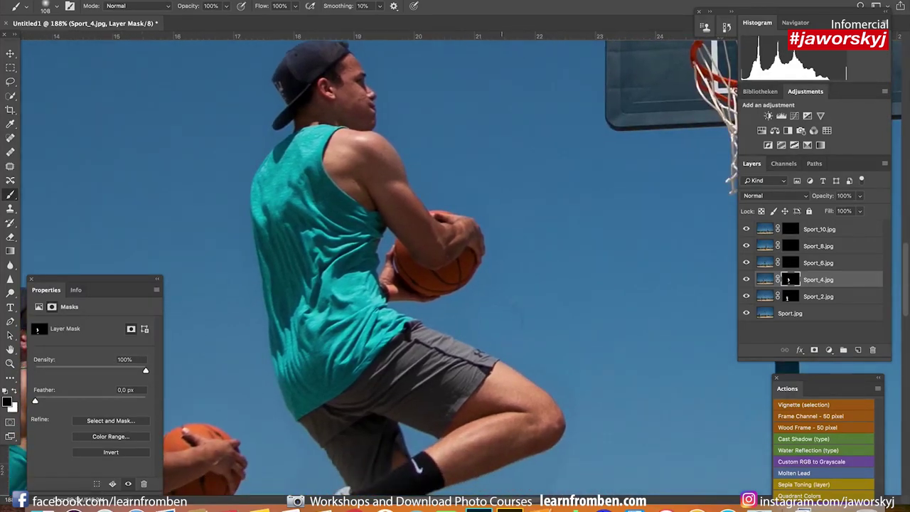
scroll(596, 434, down, 4)
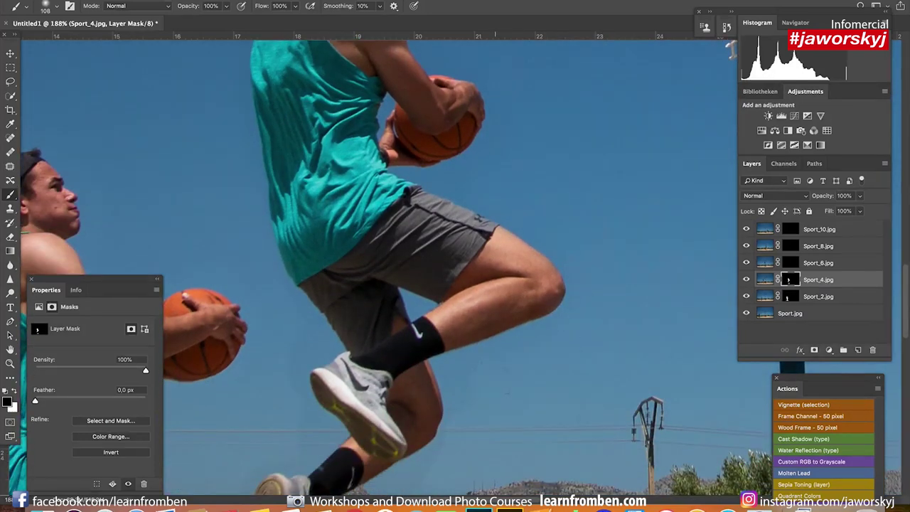
scroll(485, 309, down, 4)
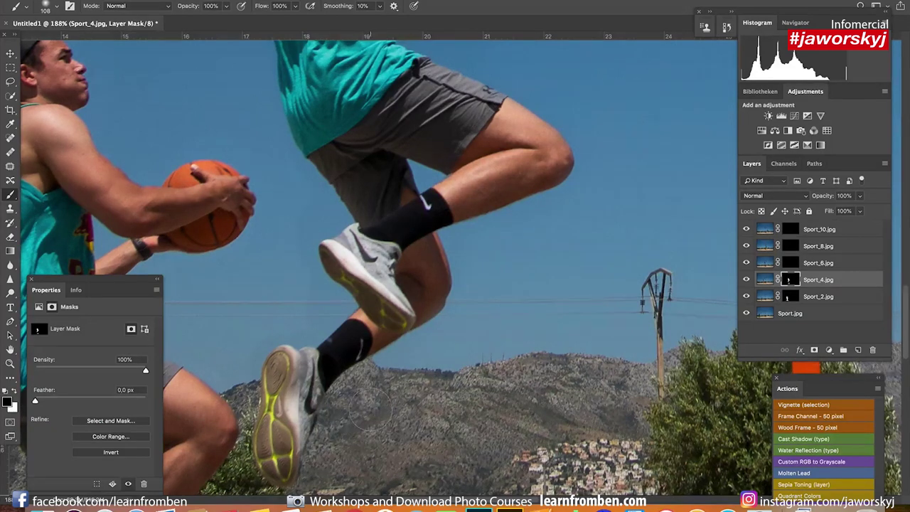
scroll(369, 408, down, 4)
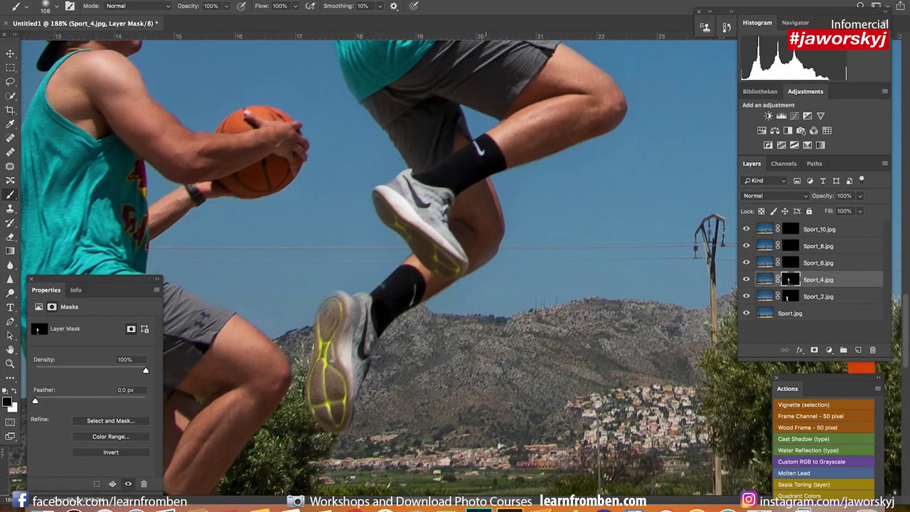
Target the Sport_6.jpg layer mask and set the 108 px brush to 82% hardness with white as the foreground colour.
scroll(540, 283, down, 5)
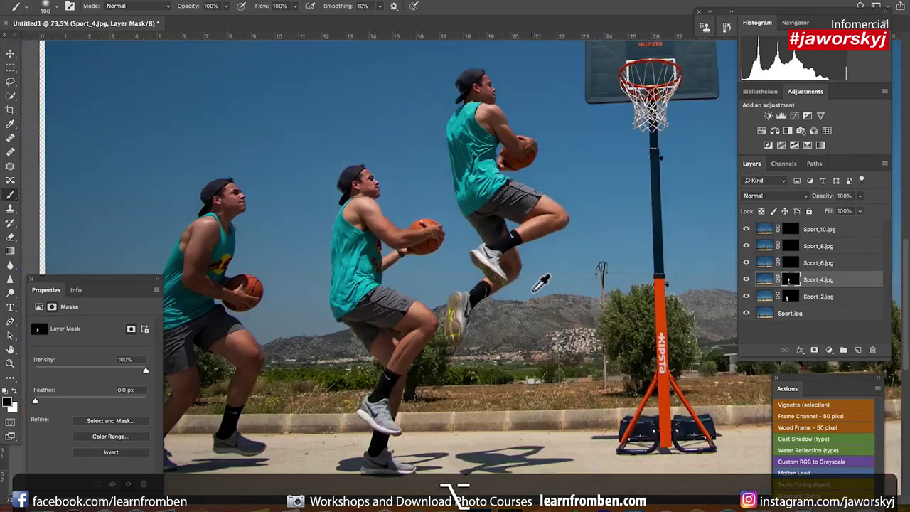
scroll(534, 288, down, 2)
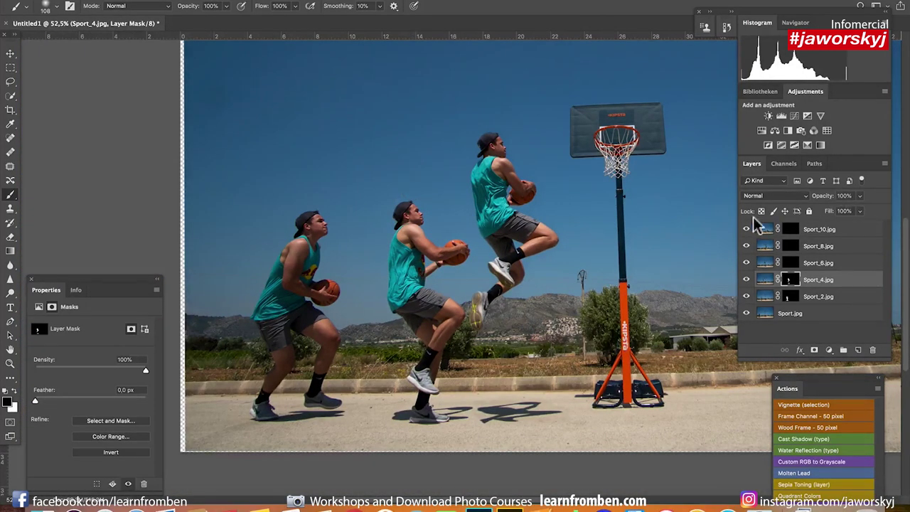
click(791, 263)
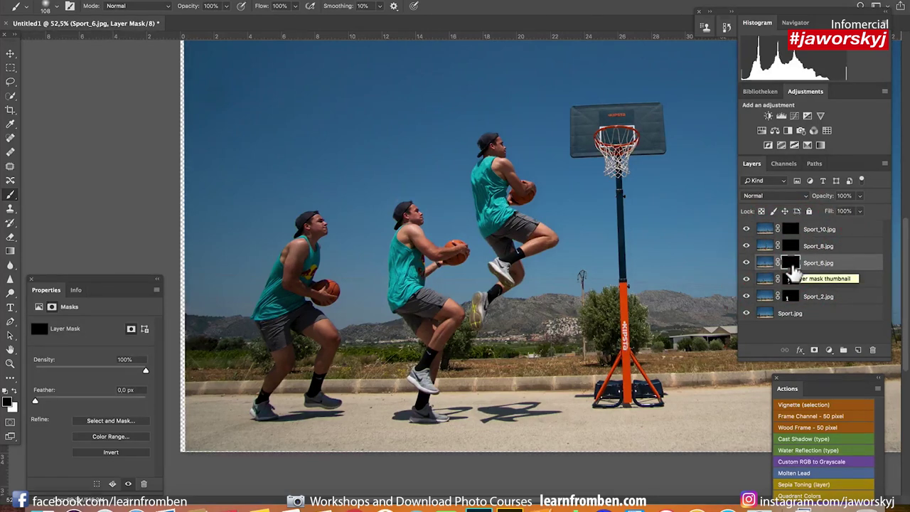
scroll(462, 241, right, 3)
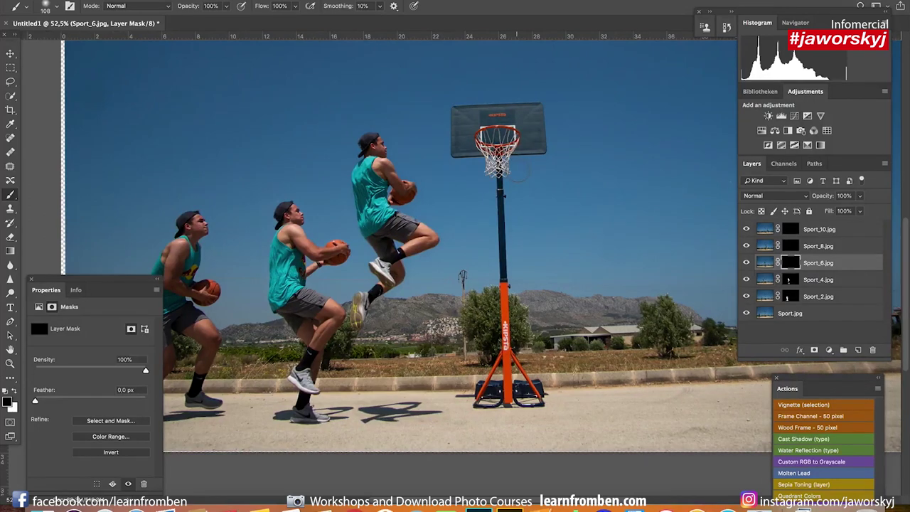
right_click(473, 129)
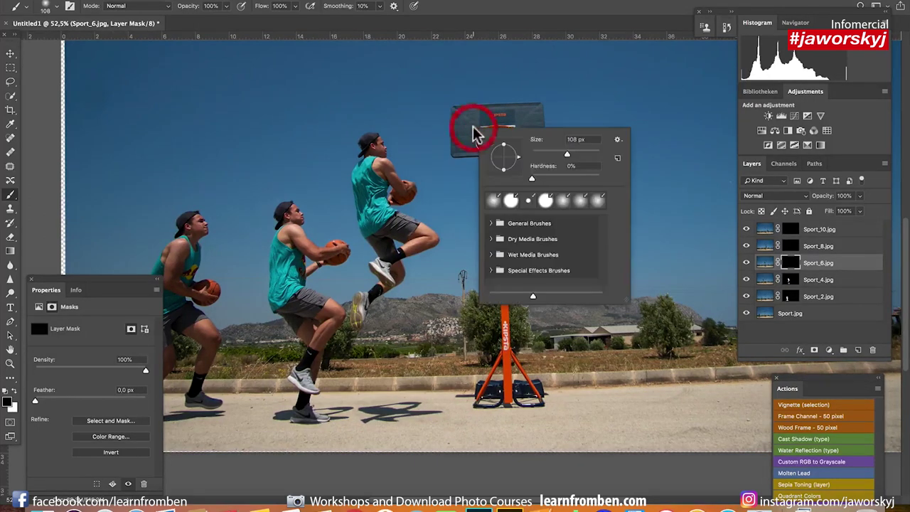
drag(556, 179, 580, 179)
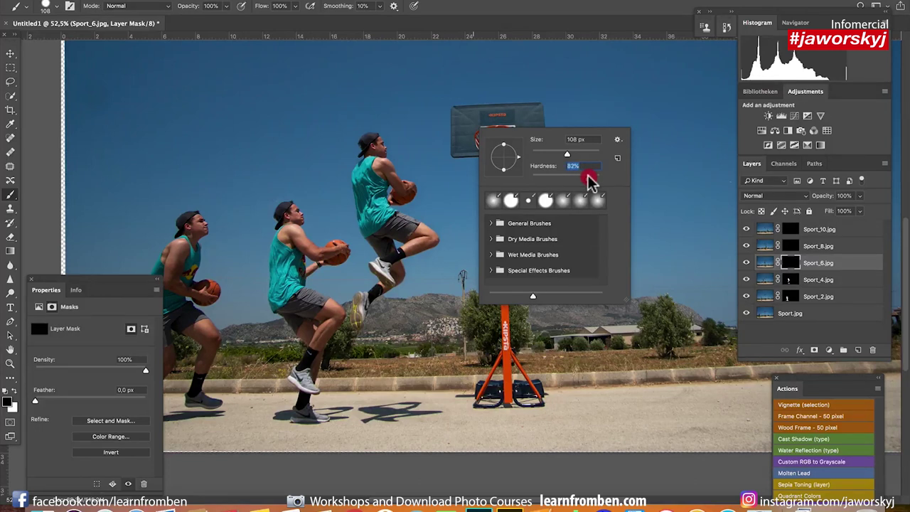
key(x)
key(Return)
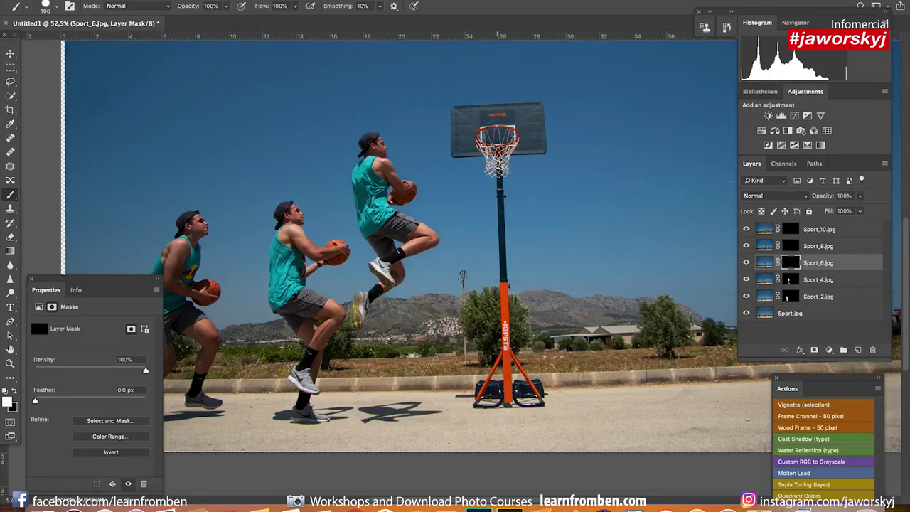
Paint white to reveal the dunking player and his shadow on the Sport_6.jpg mask and the rim-hanging player on the Sport_8.jpg mask.
mouse_move(506, 112)
mouse_down()
mouse_move(479, 108)
mouse_move(435, 126)
mouse_move(465, 260)
mouse_move(487, 291)
mouse_move(495, 205)
mouse_move(506, 313)
mouse_move(491, 302)
mouse_move(451, 406)
mouse_move(511, 417)
mouse_up()
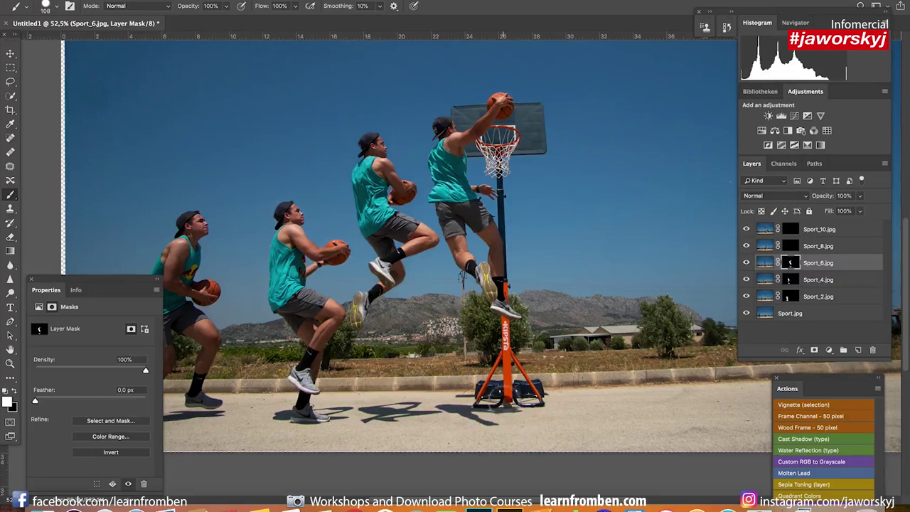
click(790, 246)
scroll(494, 199, right, 3)
mouse_move(496, 197)
mouse_down()
mouse_move(460, 133)
mouse_move(436, 159)
mouse_move(439, 173)
mouse_move(439, 151)
mouse_move(456, 165)
mouse_move(472, 214)
mouse_move(453, 205)
mouse_move(472, 229)
mouse_move(496, 182)
mouse_move(502, 256)
mouse_up()
mouse_move(491, 219)
mouse_down()
mouse_move(483, 261)
mouse_move(462, 267)
mouse_move(494, 274)
mouse_move(513, 256)
mouse_move(509, 282)
mouse_move(556, 390)
mouse_up()
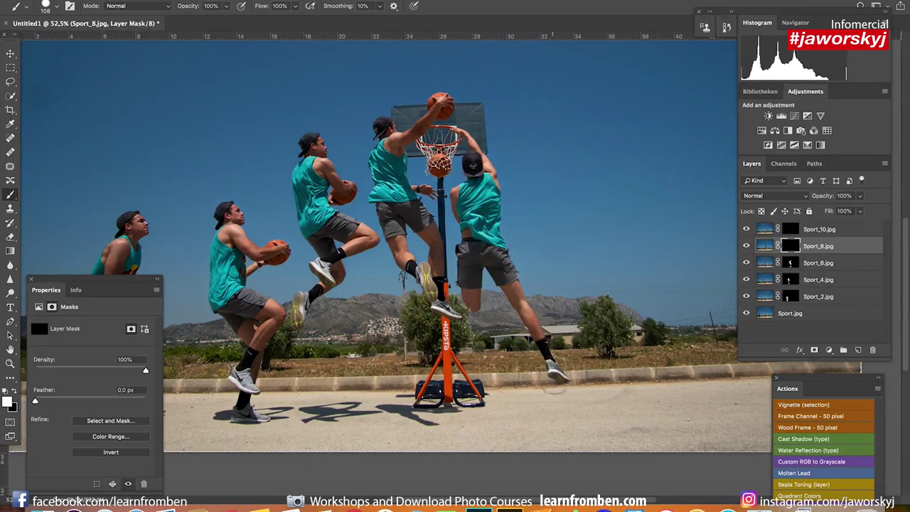
Refine the Sport_8.jpg mask with 31 px black beside the hoop pole and reveal the rim-hanging player's ground shadow with 153 px white.
scroll(556, 390, up, 3)
scroll(454, 267, down, 2)
scroll(455, 268, up, 6)
drag(423, 227, 406, 228)
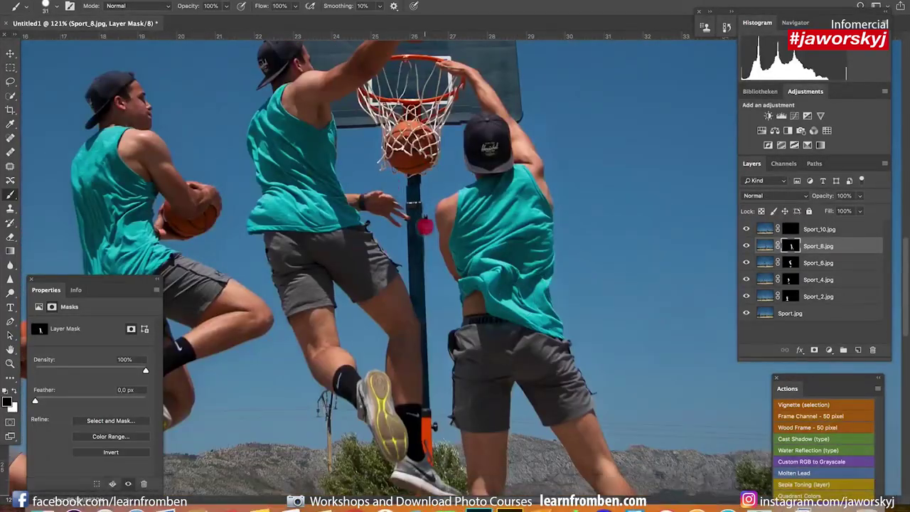
scroll(455, 267, down, 10)
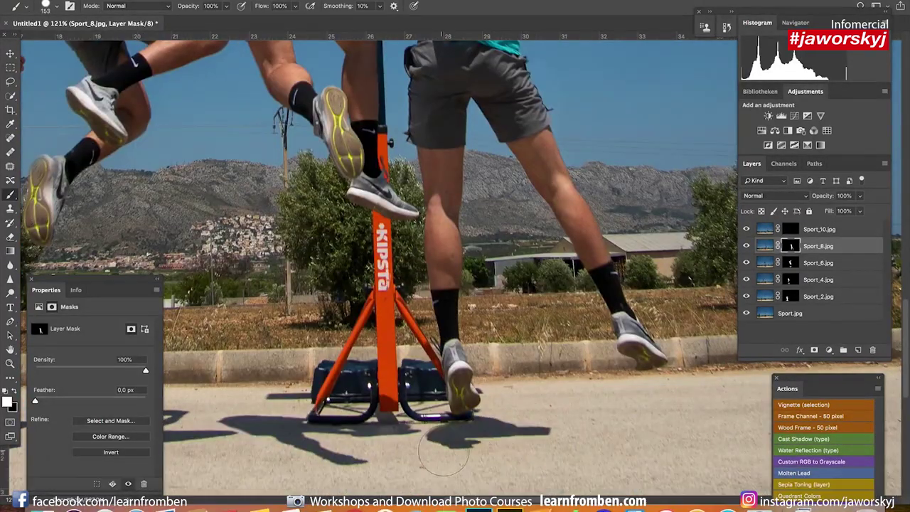
Reveal the last player's body, both legs, shoes and shadow on the Sport_10.jpg mask with the 153 px white brush.
scroll(485, 378, down, 4)
key(alt+bracketright)
mouse_move(462, 204)
mouse_down()
mouse_move(432, 204)
mouse_move(470, 191)
mouse_move(425, 217)
mouse_move(418, 259)
mouse_move(422, 271)
mouse_move(462, 178)
mouse_move(452, 285)
mouse_up()
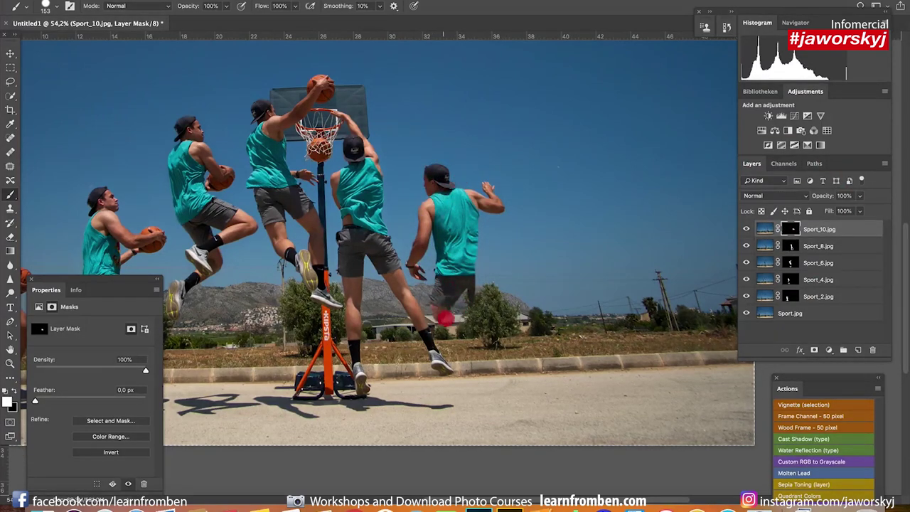
drag(482, 338, 473, 224)
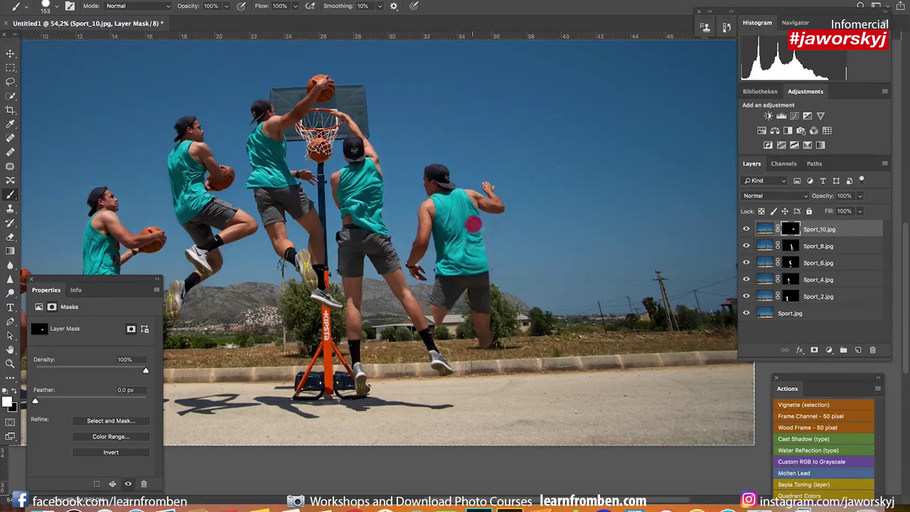
mouse_move(476, 343)
mouse_down()
mouse_move(494, 404)
mouse_move(484, 400)
mouse_move(483, 343)
mouse_up()
mouse_move(469, 311)
mouse_down()
mouse_move(494, 398)
mouse_move(479, 302)
mouse_up()
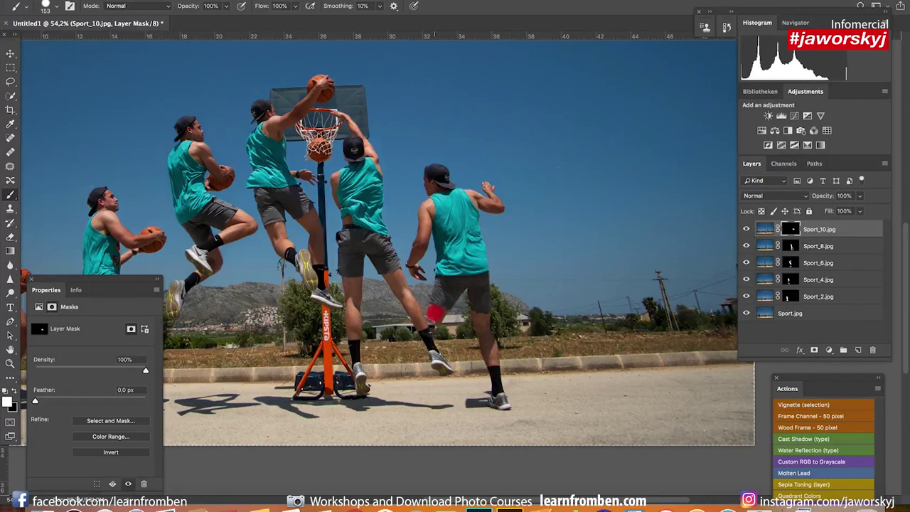
mouse_move(426, 328)
mouse_down()
mouse_move(407, 402)
mouse_move(393, 401)
mouse_move(412, 369)
mouse_up()
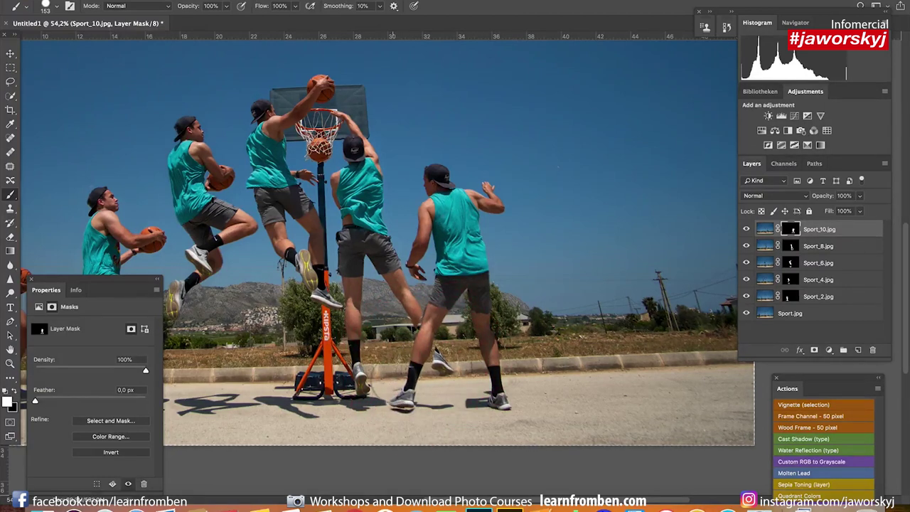
Set the Sport_10.jpg mask brush to 33 px and 90% hardness with black as the foreground colour.
scroll(437, 312, up, 5)
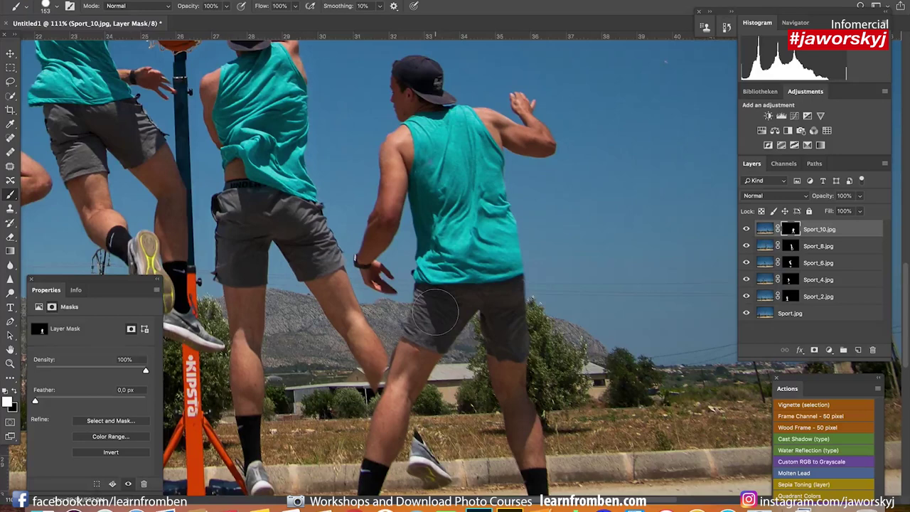
scroll(437, 311, up, 4)
scroll(415, 313, down, 3)
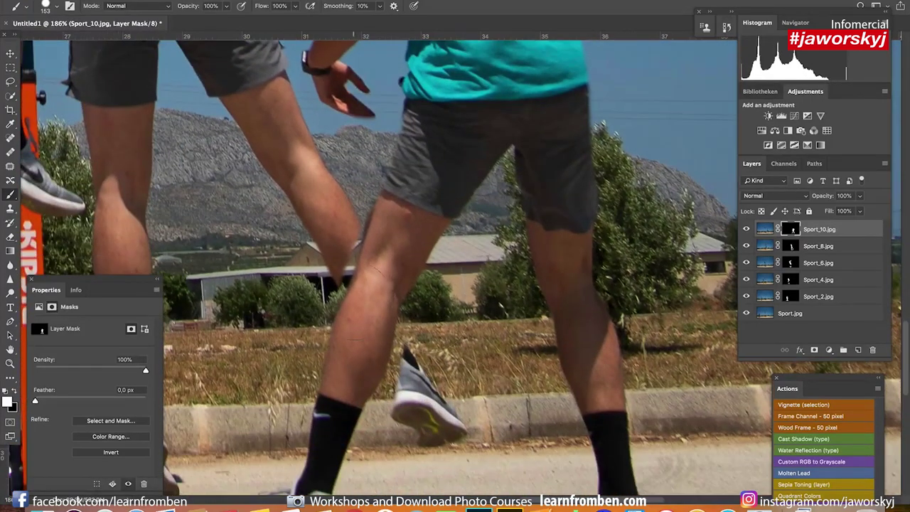
scroll(389, 299, up, 3)
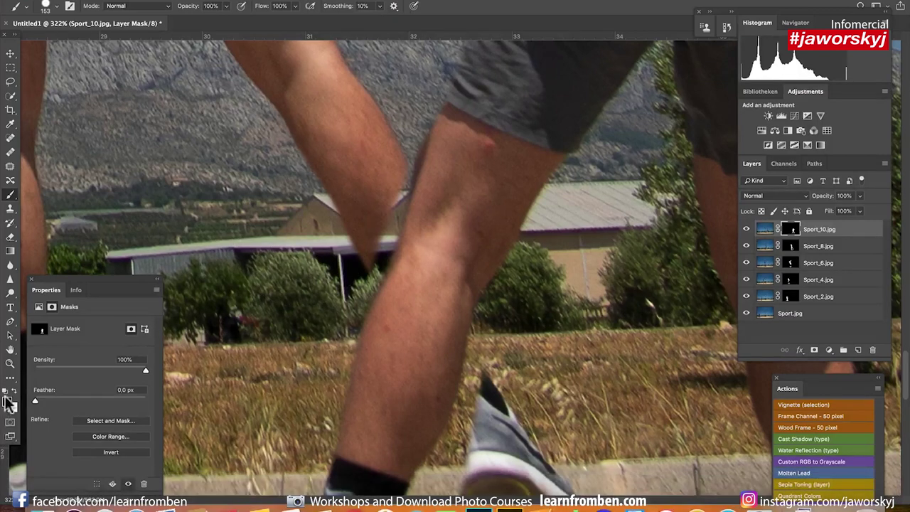
drag(313, 194, 205, 189)
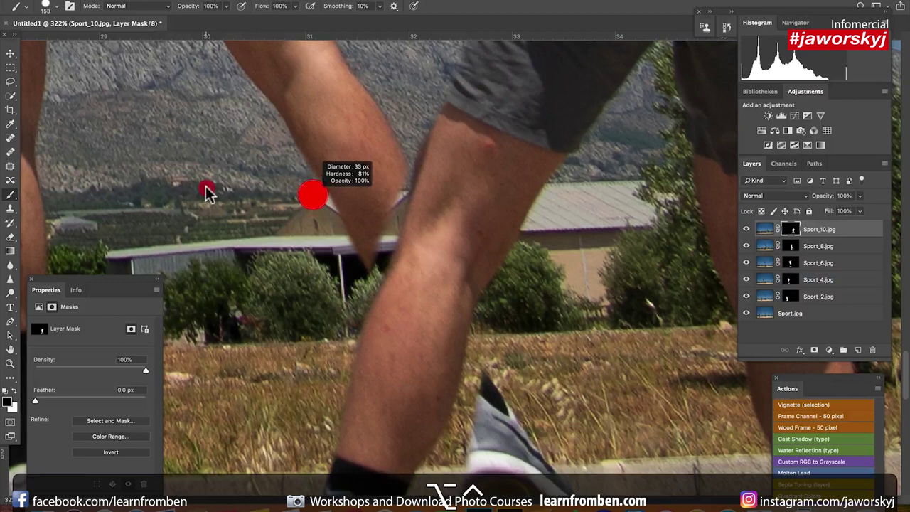
right_click(384, 200)
drag(490, 245, 495, 248)
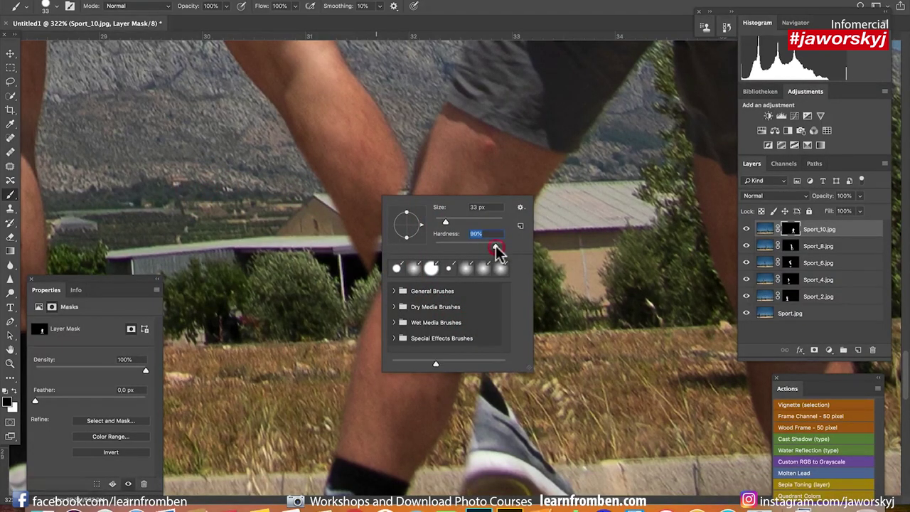
click(356, 178)
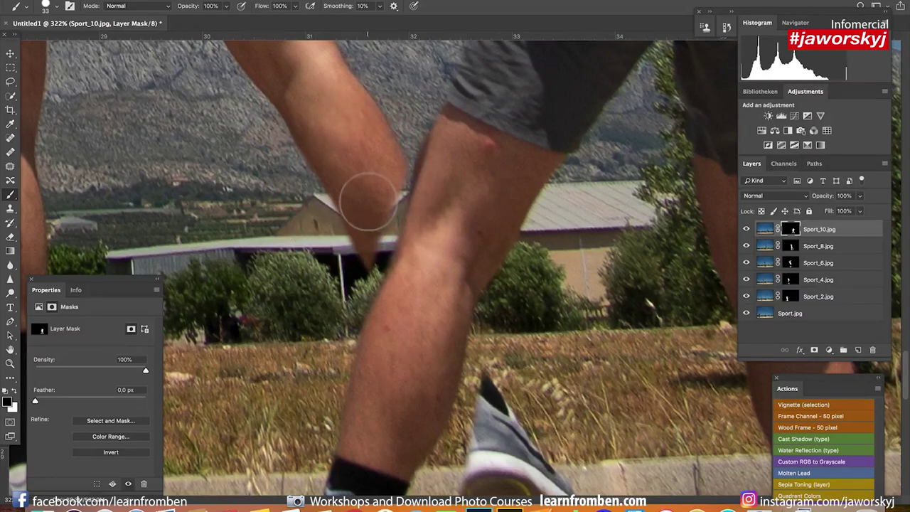
Paint black on the Sport_10.jpg mask to restore the rim-hanging player's lower leg, sock and shoe behind the last player's leg.
mouse_move(381, 199)
mouse_down()
mouse_move(374, 271)
mouse_move(398, 178)
mouse_move(391, 196)
mouse_up()
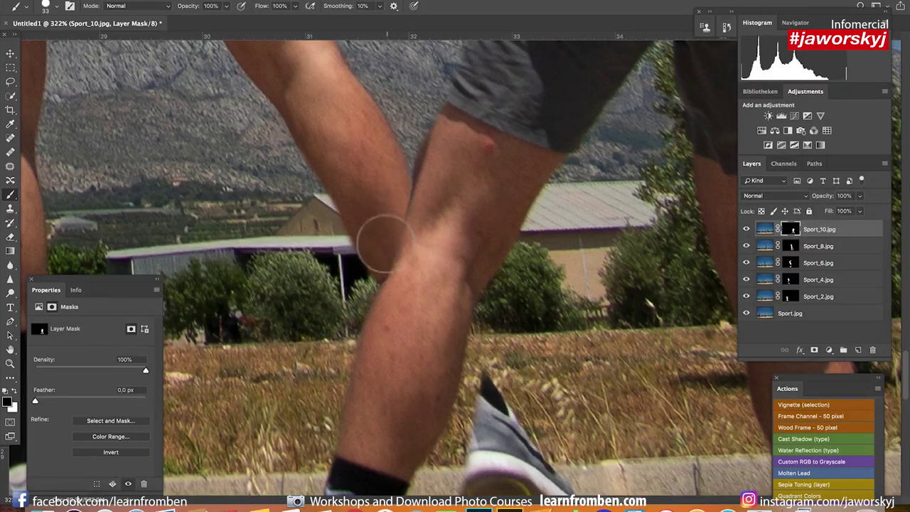
click(392, 197)
scroll(392, 197, down, 2)
mouse_move(474, 348)
mouse_down()
mouse_move(461, 348)
mouse_move(471, 349)
mouse_move(475, 301)
mouse_up()
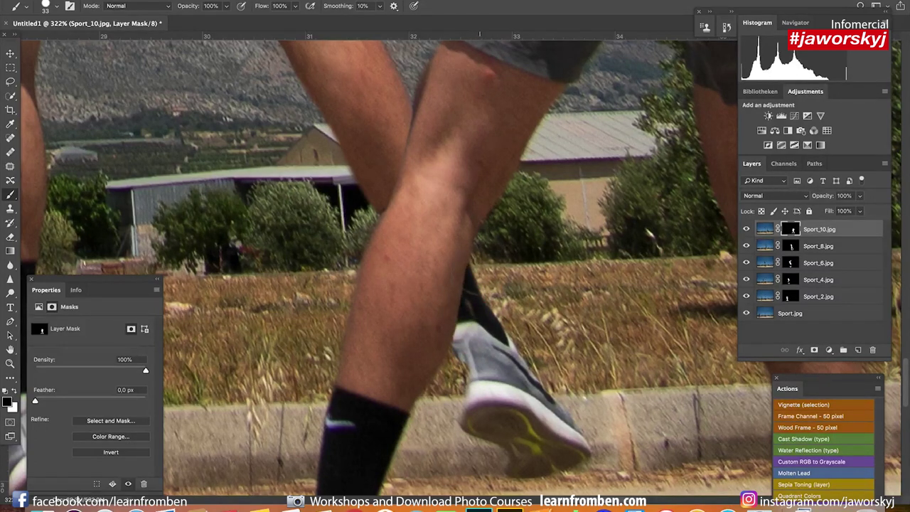
click(443, 284)
scroll(443, 284, down, 3)
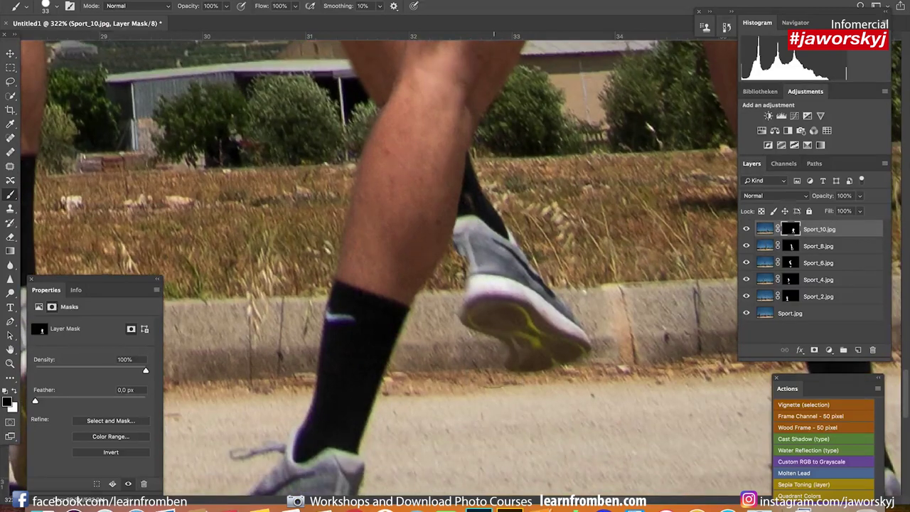
Restore the rim-hanging player's shadow up to the toe of the last player's shoe by painting black on the Sport_10.jpg mask.
scroll(475, 291, down, 5)
scroll(475, 292, left, 3)
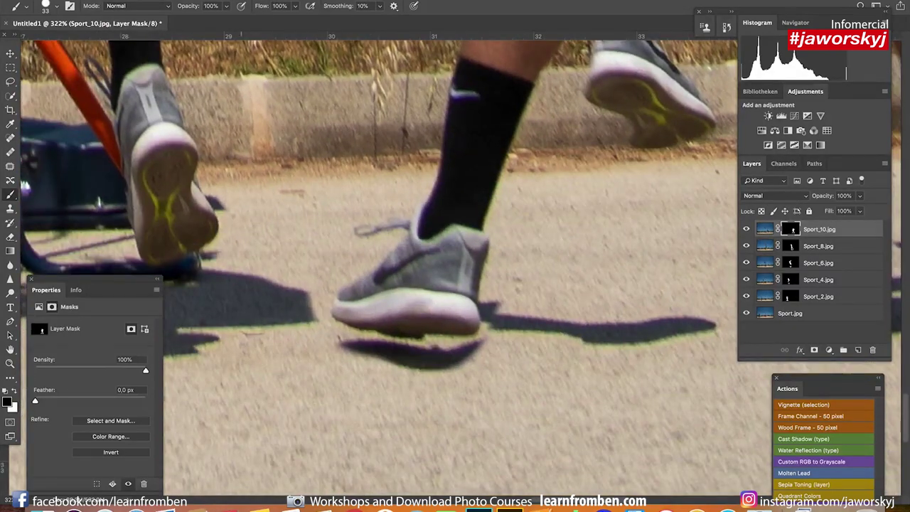
mouse_move(293, 304)
mouse_down()
mouse_move(309, 315)
mouse_move(308, 301)
mouse_move(317, 307)
mouse_up()
click(319, 310)
click(317, 304)
click(317, 304)
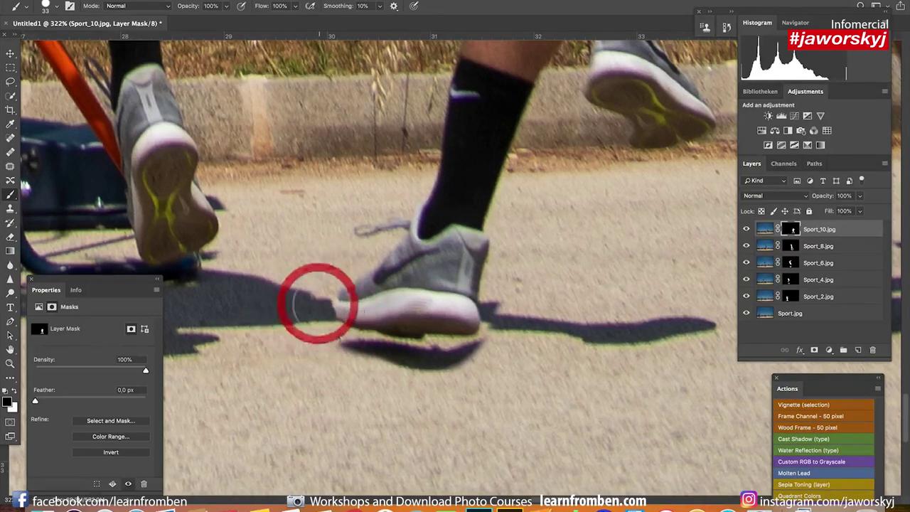
drag(317, 303, 320, 300)
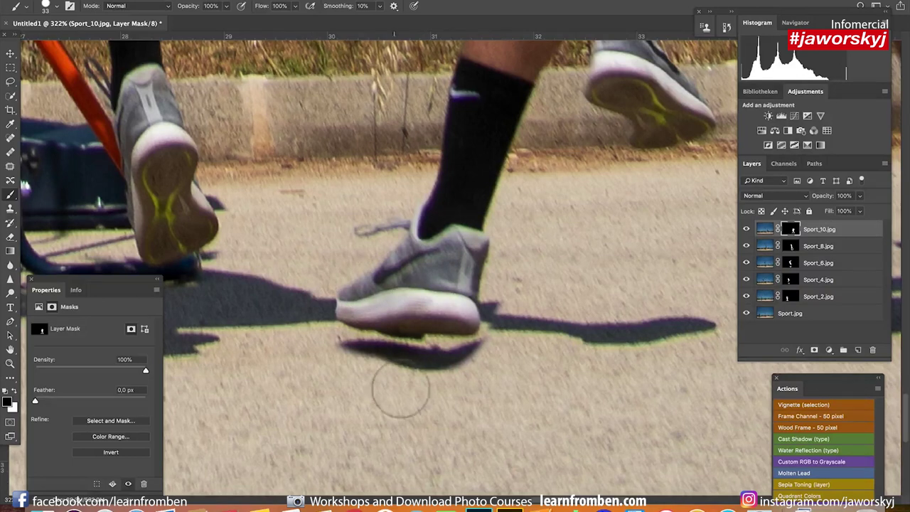
Switch to white, adjust the 33 px brush's hardness and reveal the missing shadow between the last player's feet on the Sport_10.jpg mask.
key(ctrl+0)
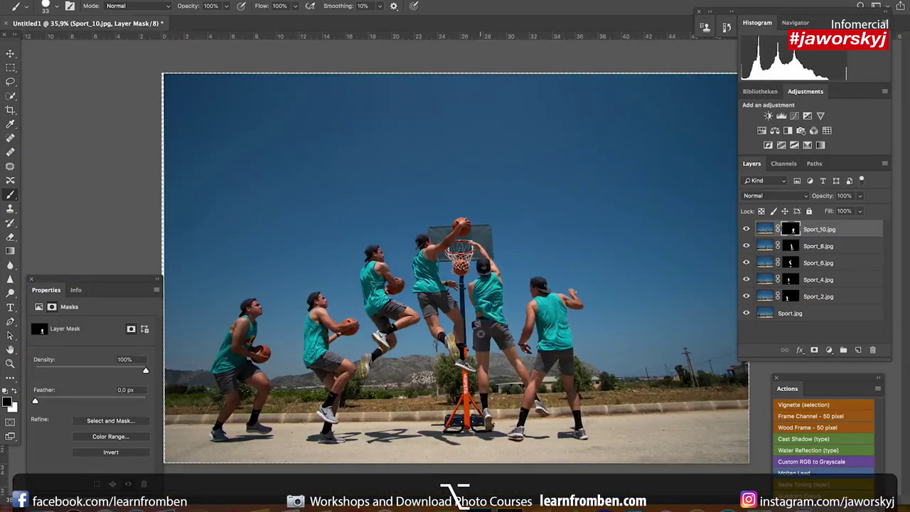
scroll(548, 442, up, 3)
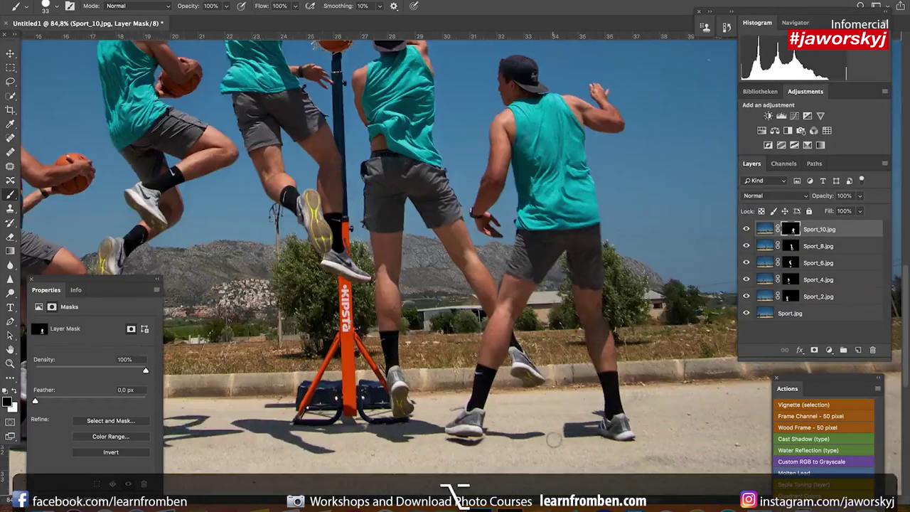
scroll(553, 438, up, 2)
key(x)
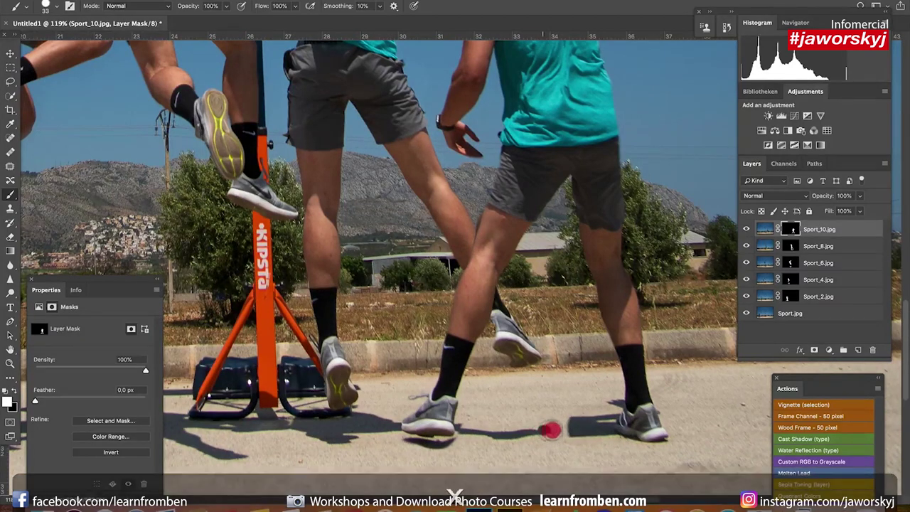
right_click(575, 431)
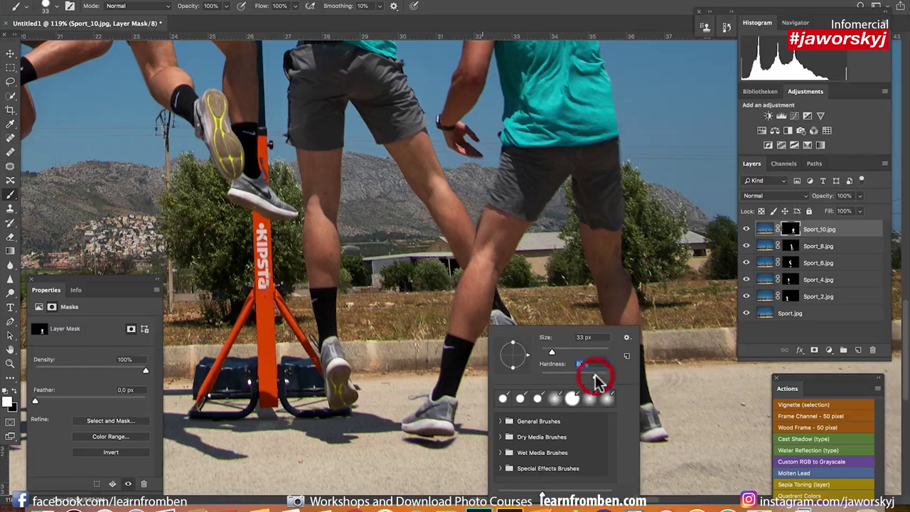
click(700, 464)
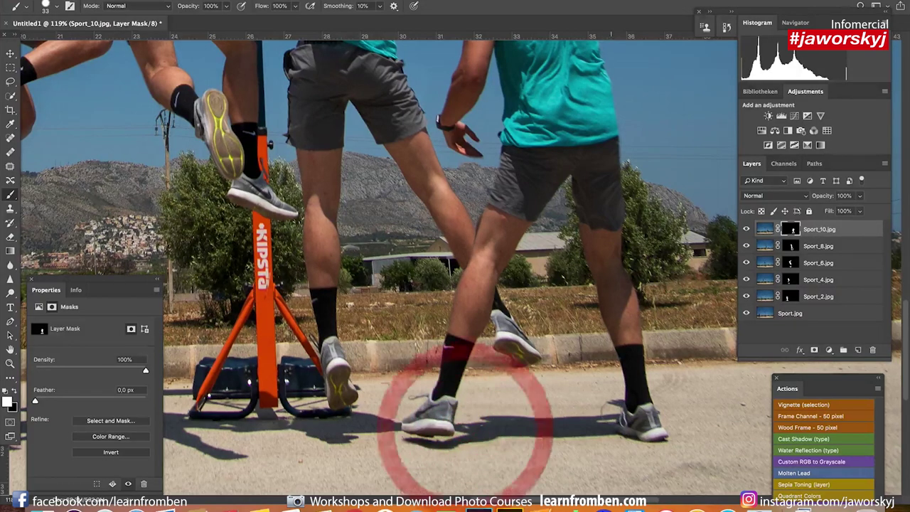
Stamp all visible layers into a new merged layer above Sport_10.jpg.
alt+scroll(549, 350, down, 3)
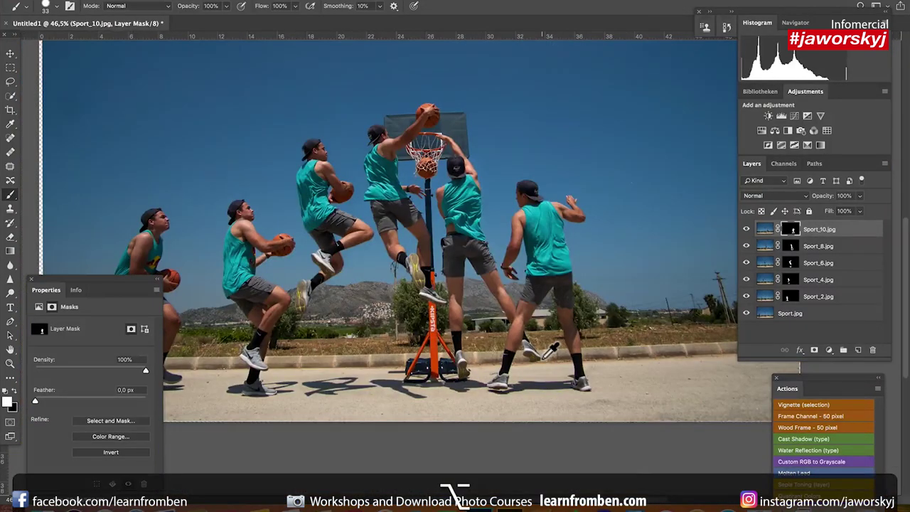
alt+scroll(550, 348, down, 1)
click(765, 228)
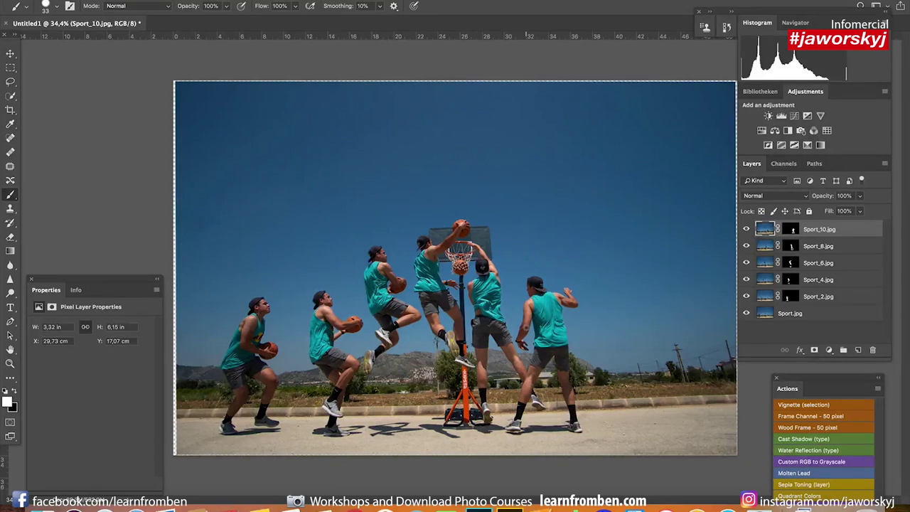
key(super)
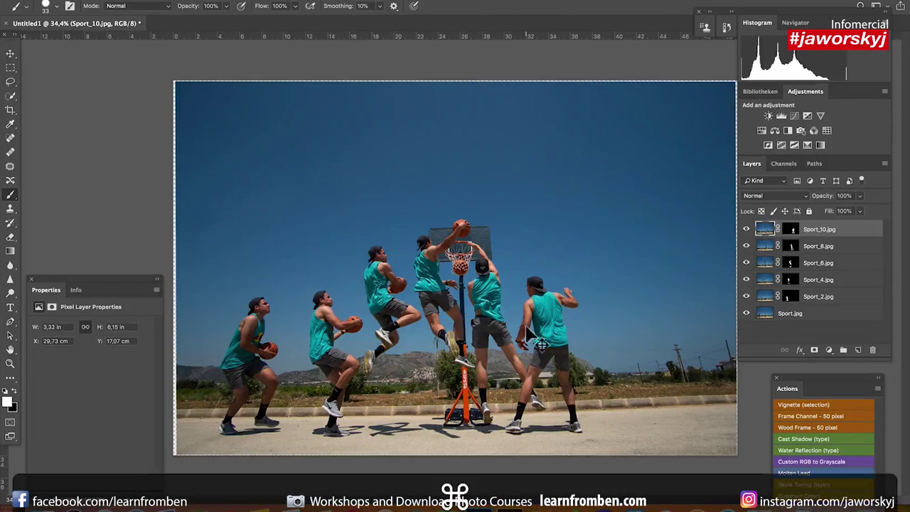
key(alt+shift)
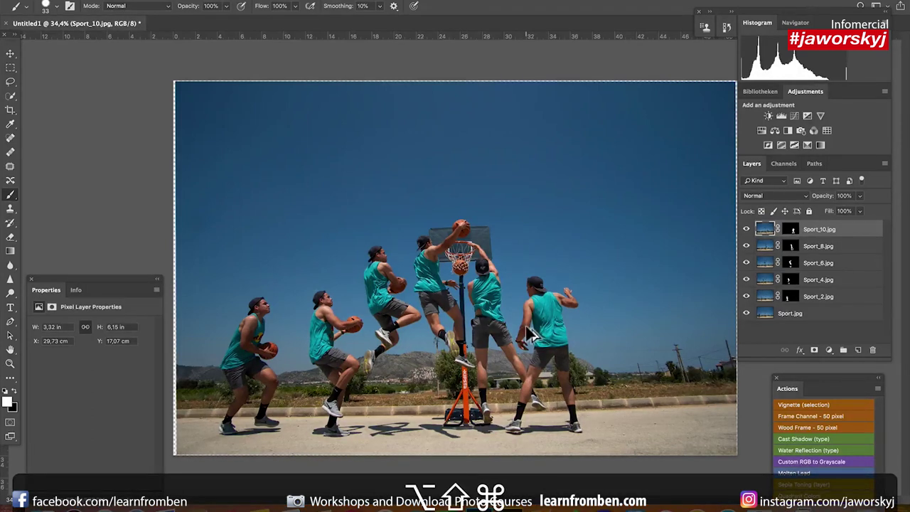
key(ctrl+alt+shift+e)
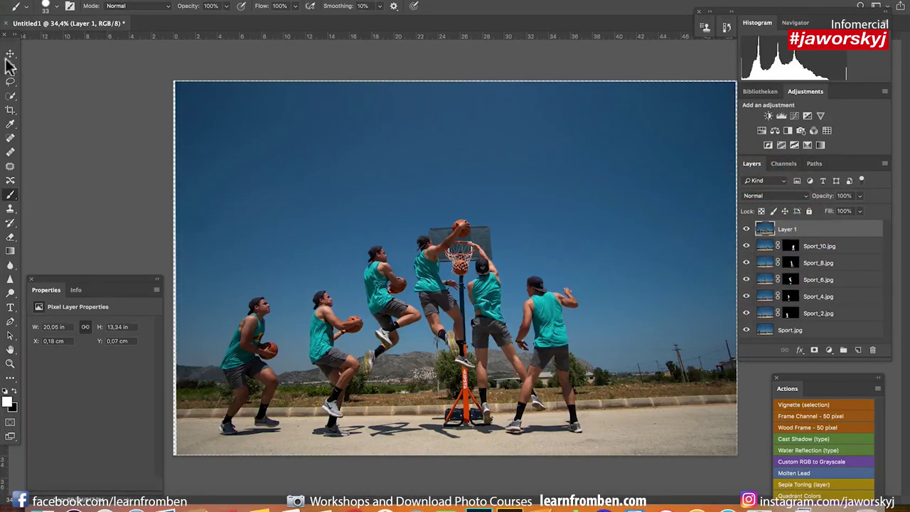
Crop the composite proportionally to a tighter frame around the six players, trimming sky above and empty space beyond the last player.
click(10, 110)
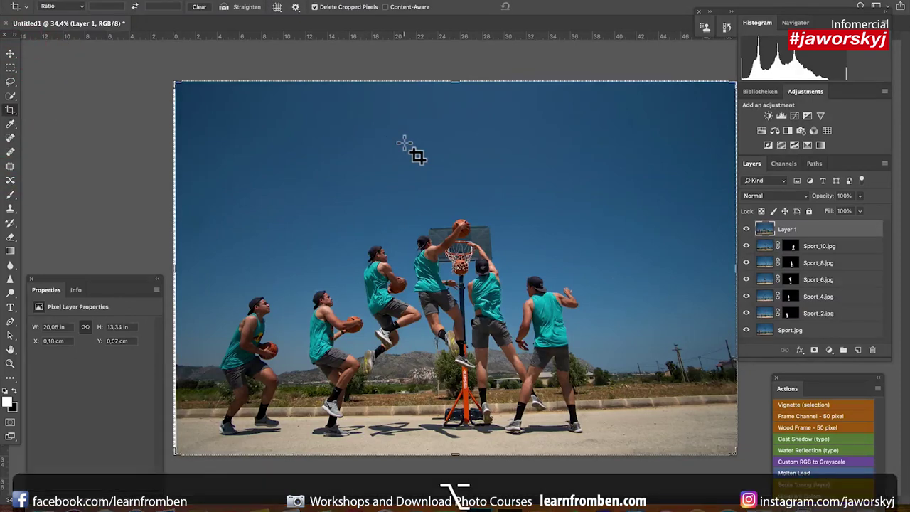
scroll(403, 142, down, 3)
scroll(403, 143, up, 2)
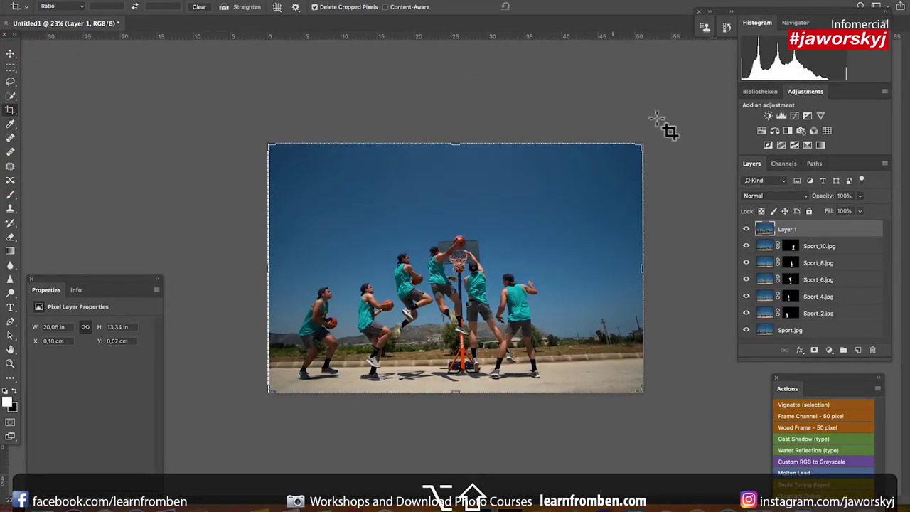
drag(642, 145, 608, 171)
key(ctrl+r)
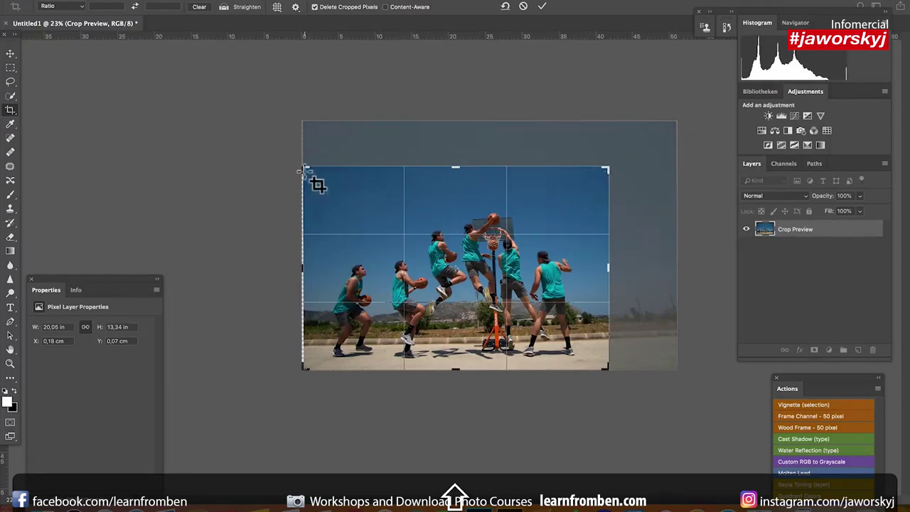
drag(303, 166, 307, 171)
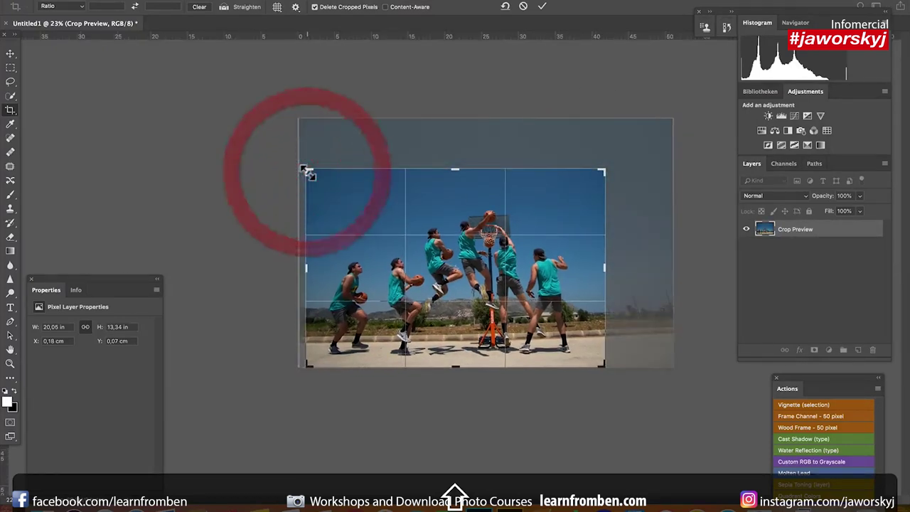
Straighten the composite along the curb line behind the players and apply the crop.
click(224, 7)
click(448, 347)
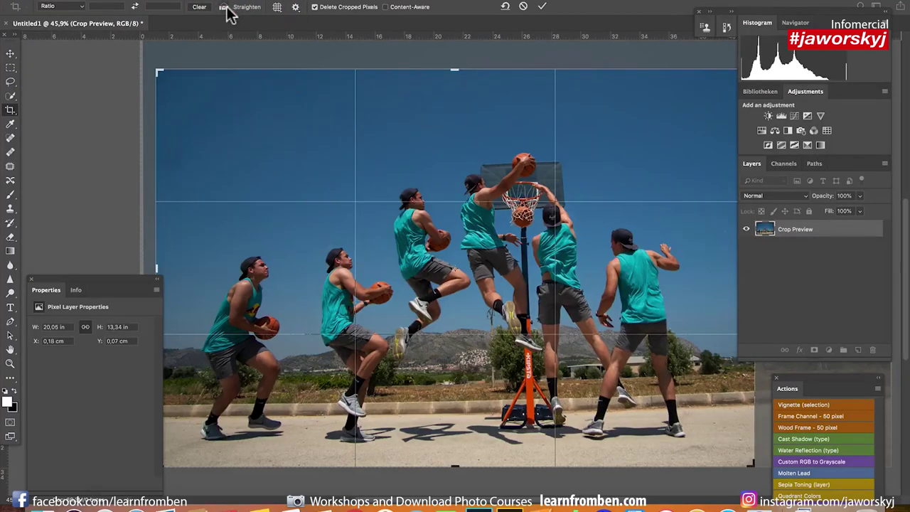
click(225, 9)
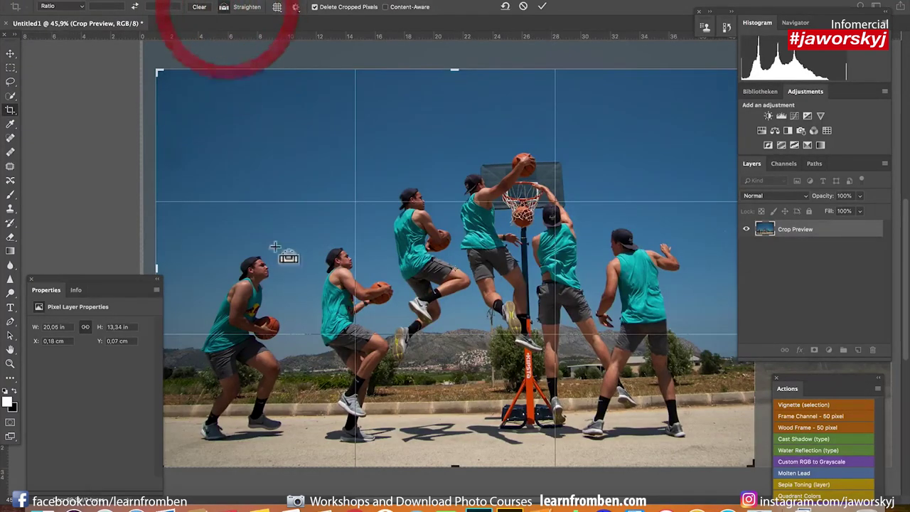
click(178, 407)
drag(178, 406, 756, 391)
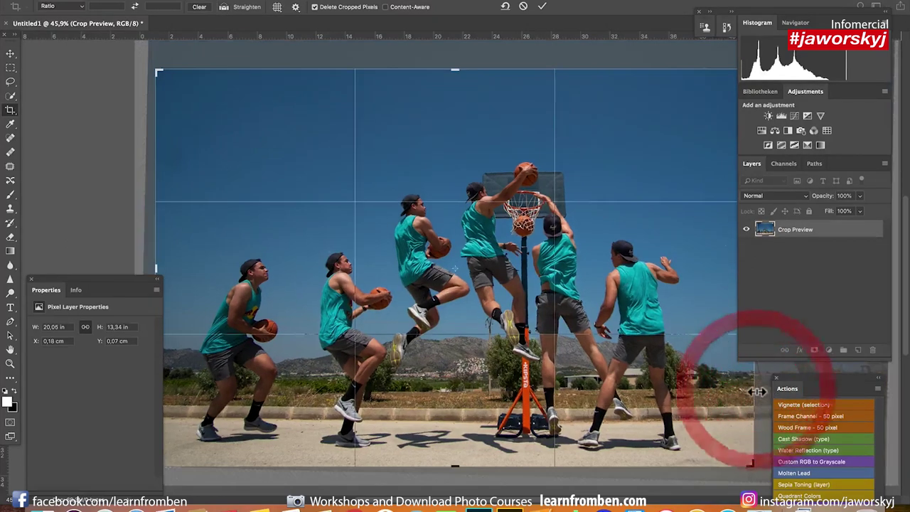
click(11, 69)
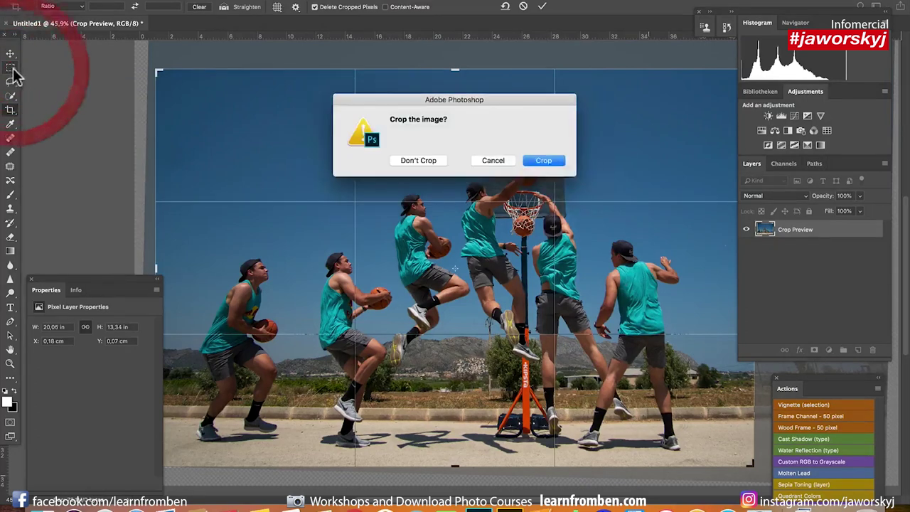
click(551, 158)
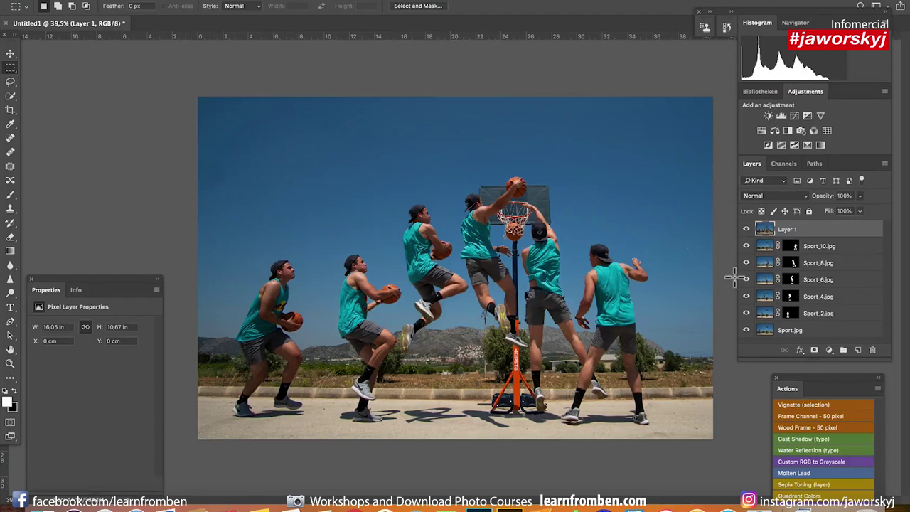
Patch the blemish in the sky at the photo's left edge on Layer 1 with clean sky beside it, and deselect.
click(11, 168)
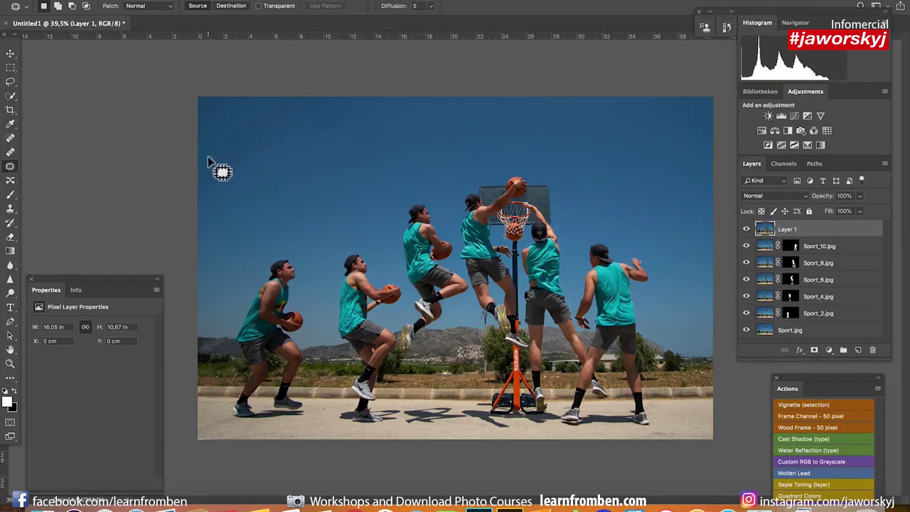
mouse_move(208, 155)
mouse_down()
mouse_move(197, 165)
mouse_move(197, 193)
mouse_move(224, 176)
mouse_move(211, 162)
mouse_up()
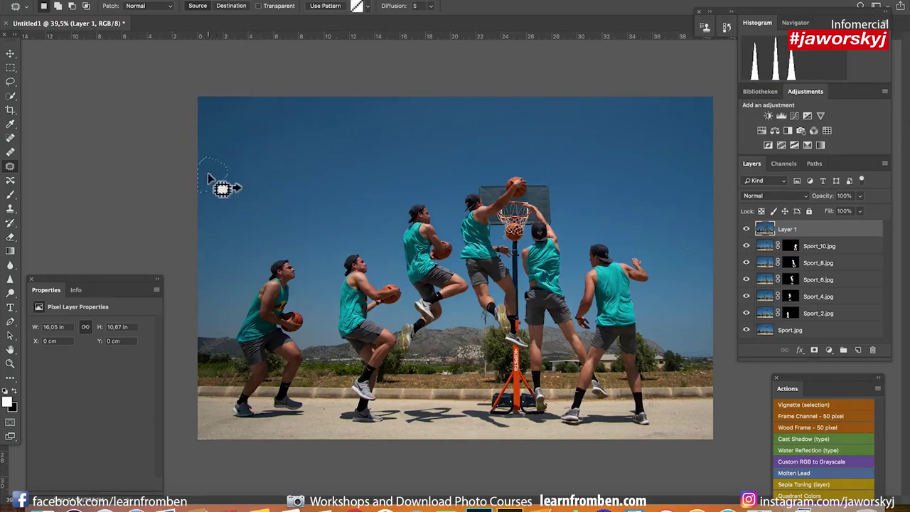
drag(208, 172, 249, 159)
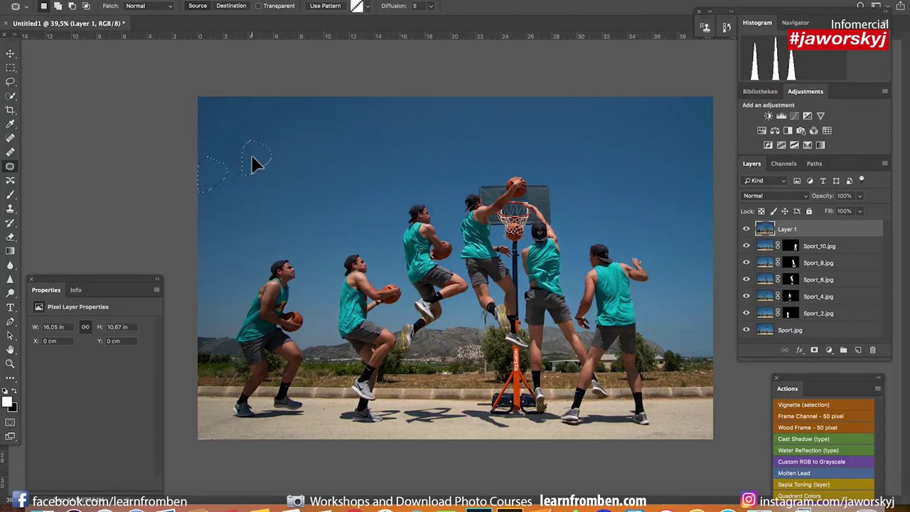
drag(252, 157, 252, 155)
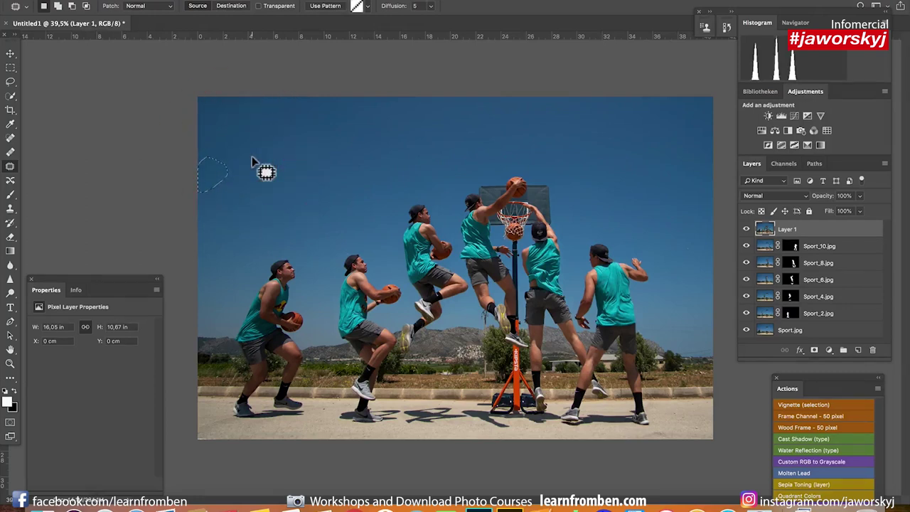
click(10, 67)
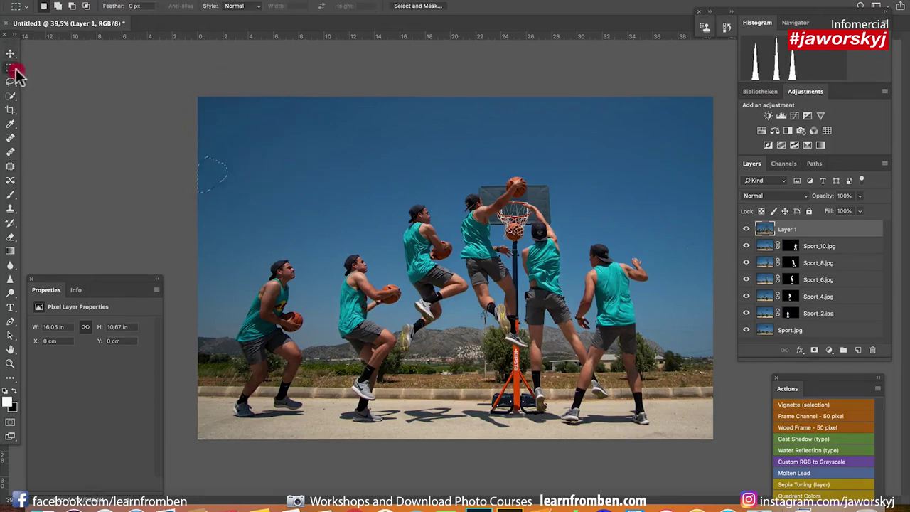
click(418, 171)
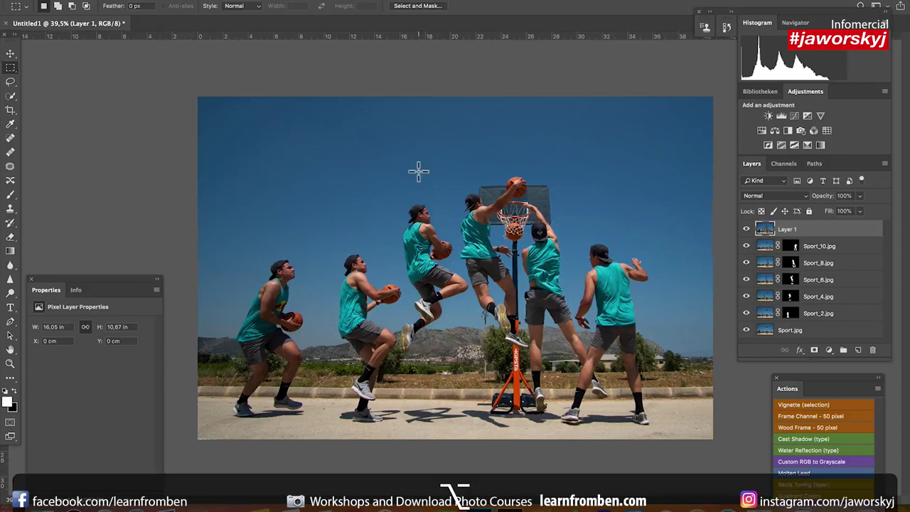
key(ctrl+minus)
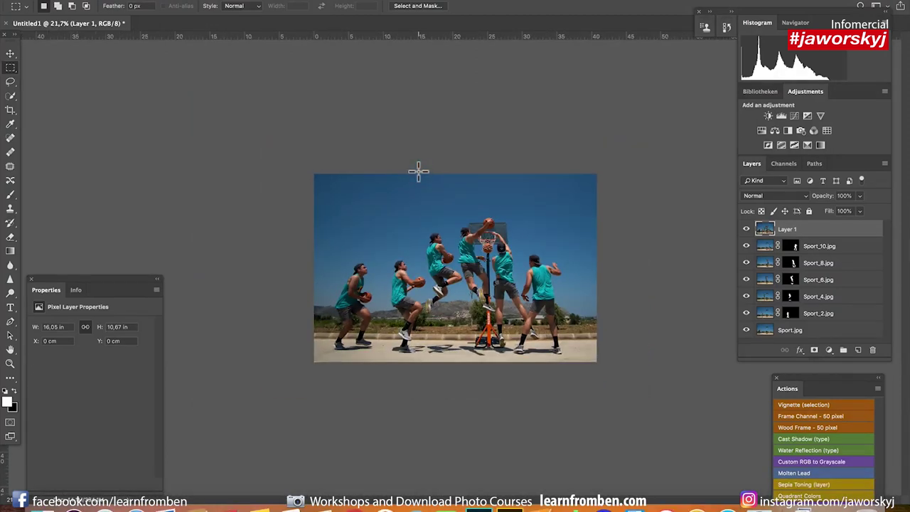
key(ctrl+plus)
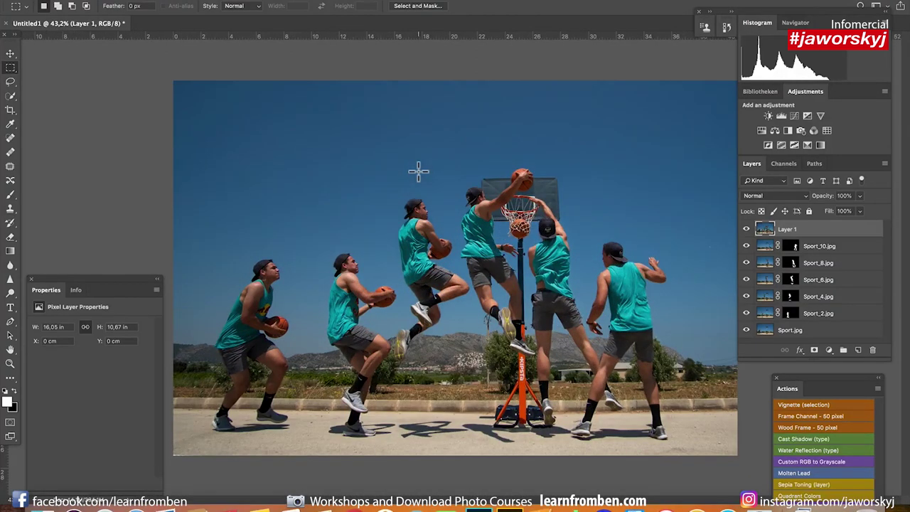